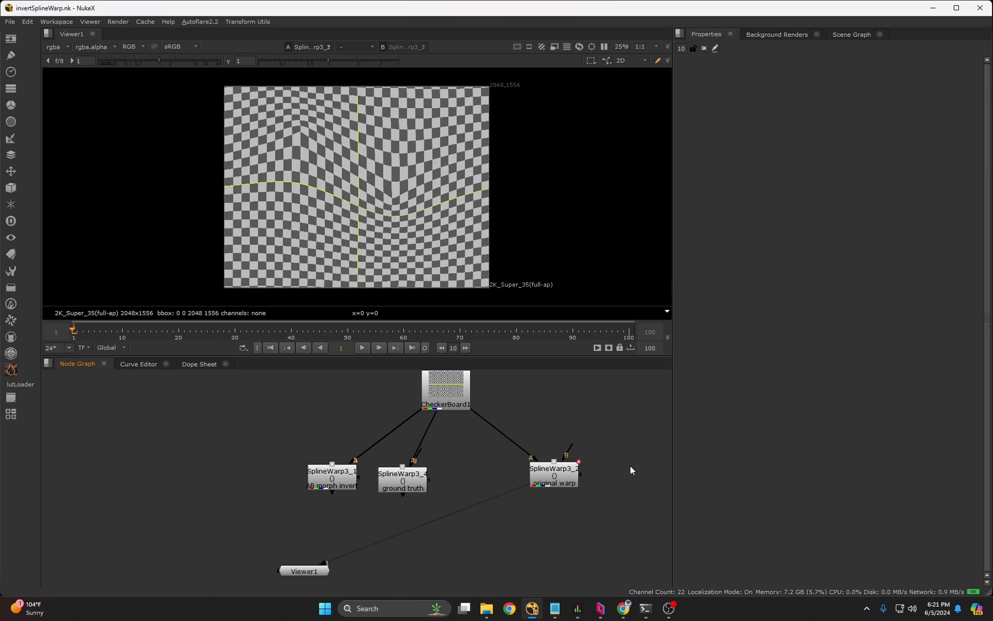
# View the ground truth SplineWarp3_4 output and move the original warp node slightly closer to it
pyautogui.scroll(2, 494, 468)
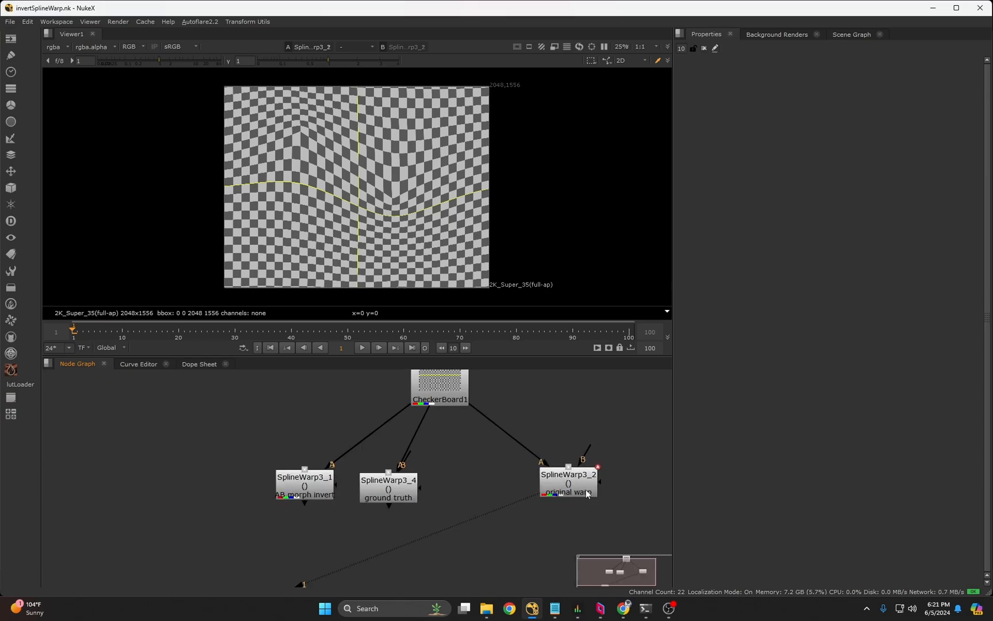
pyautogui.click(401, 485)
pyautogui.press('1')
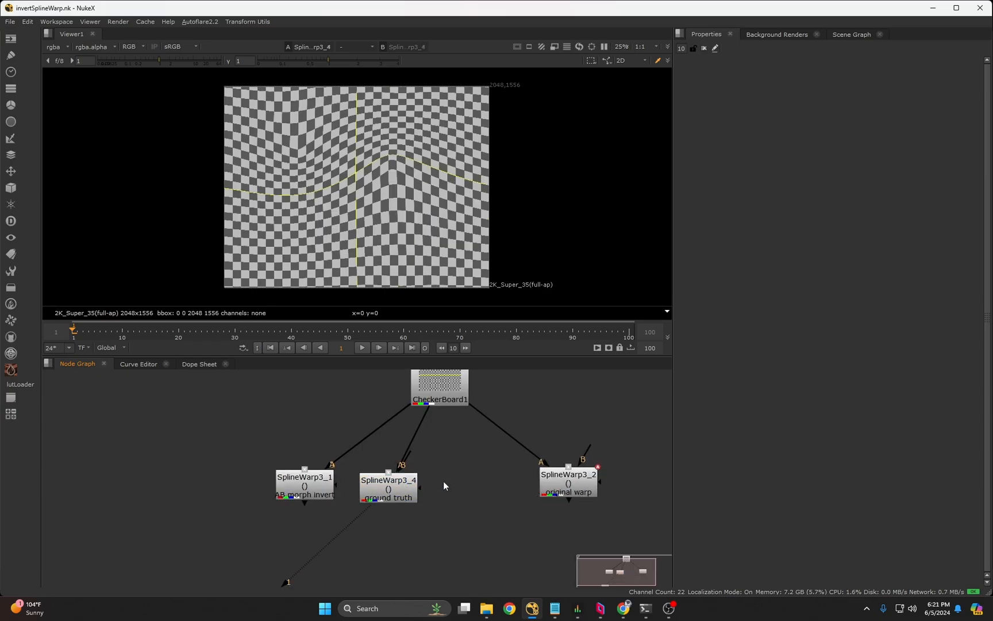
pyautogui.moveTo(559, 497); pyautogui.dragTo(532, 500)
pyautogui.press('1')
# Add a test SplineWarp node fed by CheckerBoard1 and place a pin in the upper-left area of the checkerboard
pyautogui.click(458, 487)
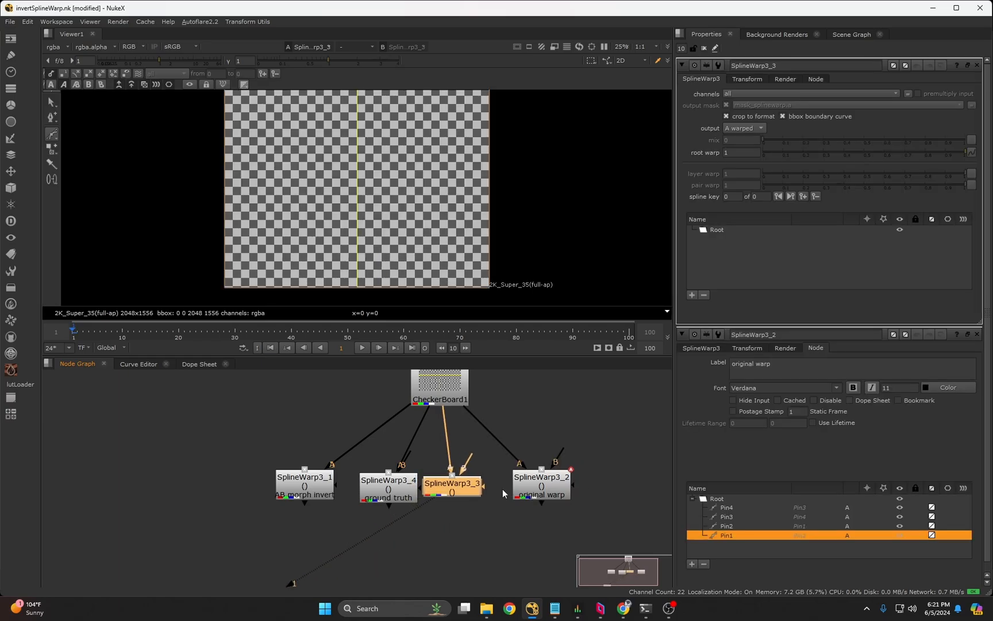
pyautogui.doubleClick(556, 492)
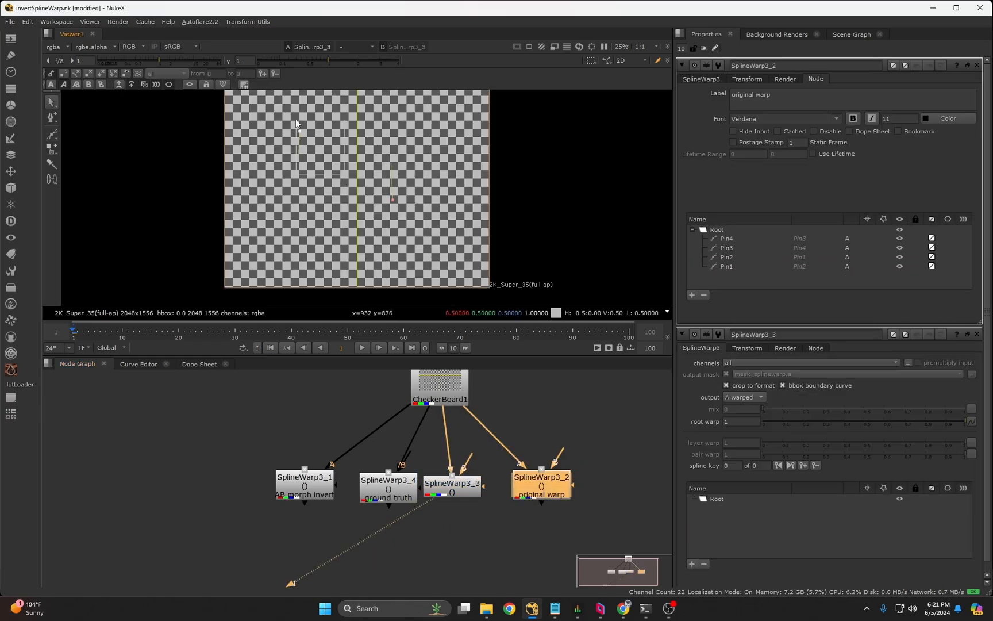
pyautogui.doubleClick(451, 486)
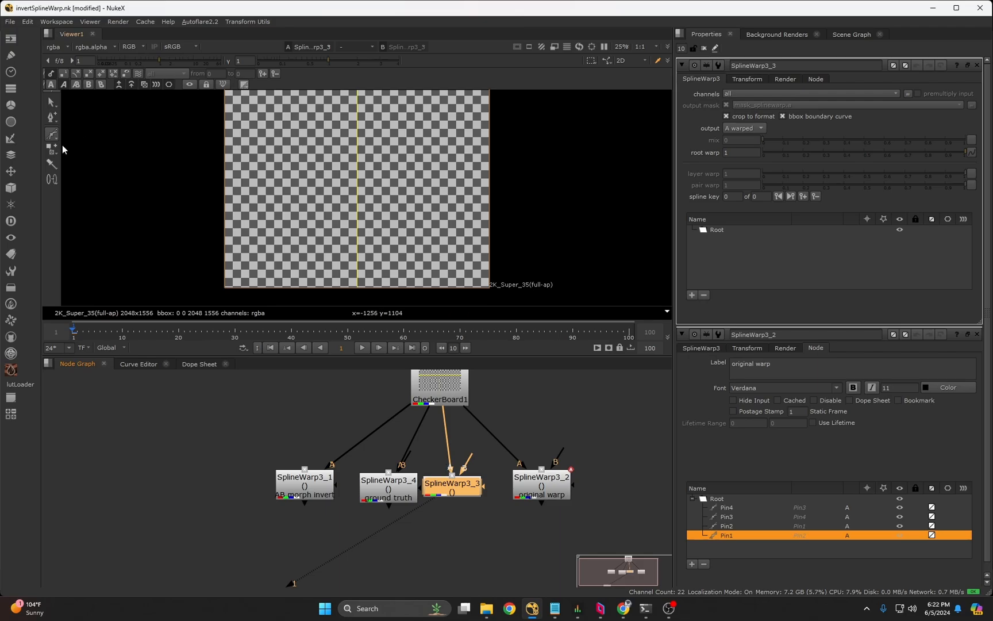
pyautogui.click(51, 163)
pyautogui.click(303, 159)
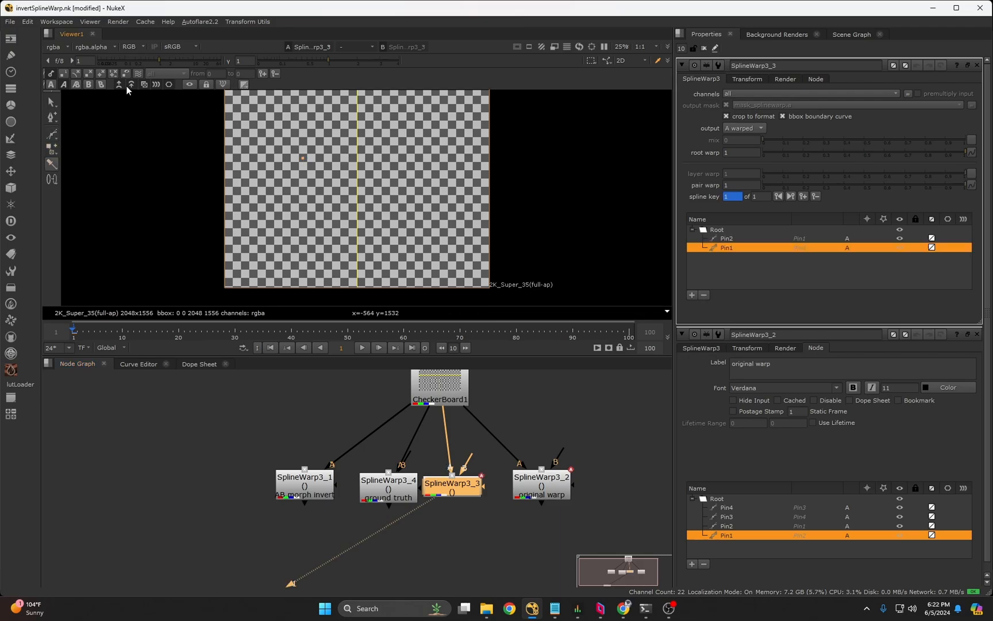
# Select the test pin and move its destination point upward to warp the checkerboard
pyautogui.click(52, 102)
pyautogui.click(325, 139)
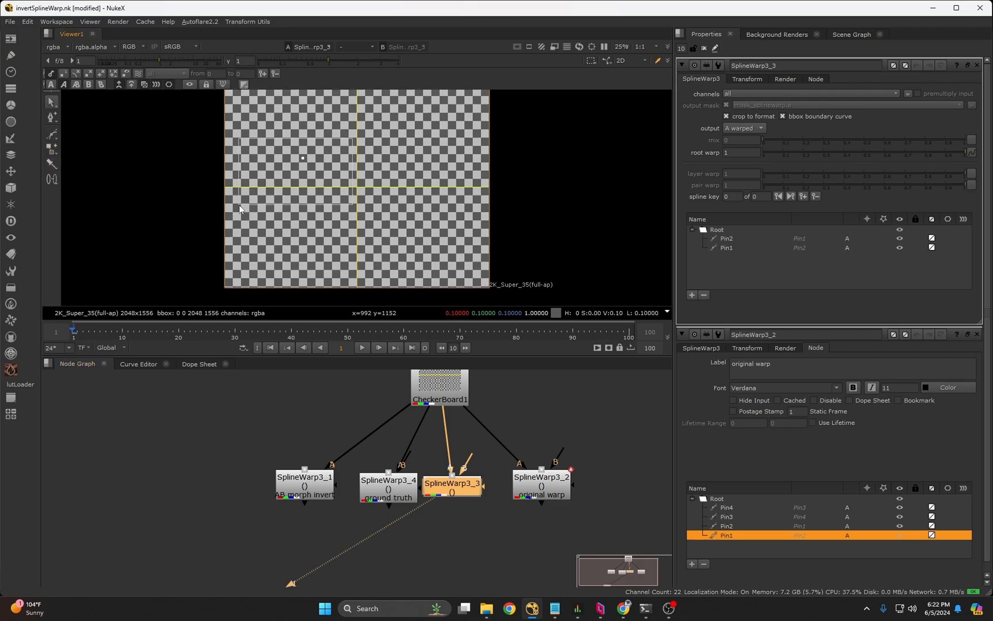
pyautogui.moveTo(303, 158); pyautogui.dragTo(299, 131)
pyautogui.click(734, 287)
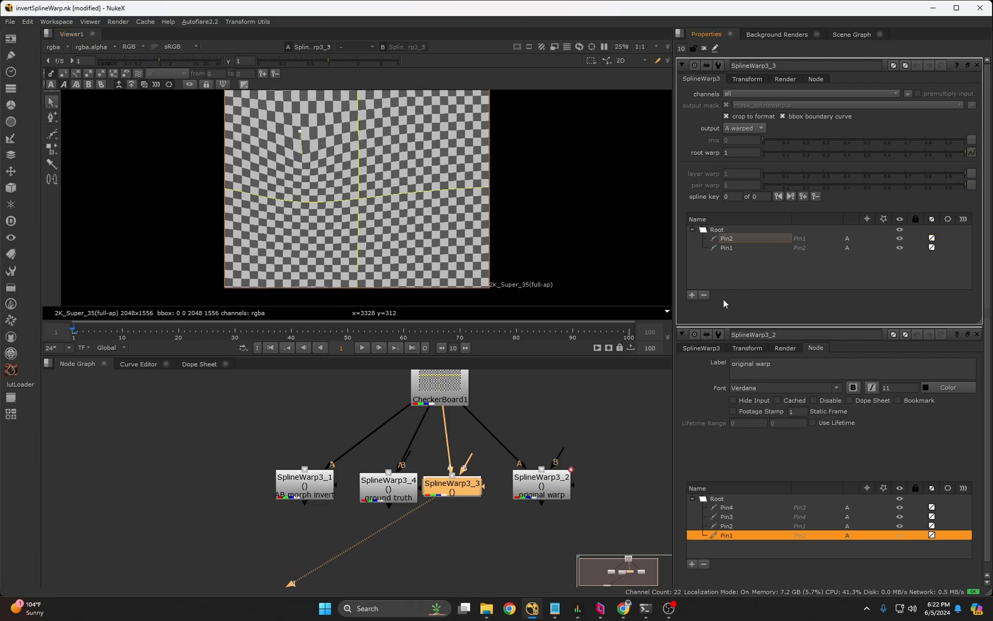
# Delete the test SplineWarp3_3 node
pyautogui.click(505, 493)
pyautogui.click(473, 485)
pyautogui.press('Delete')
# Inspect the original warp's pins and compare its output with the ground truth node in the viewer
pyautogui.doubleClick(540, 482)
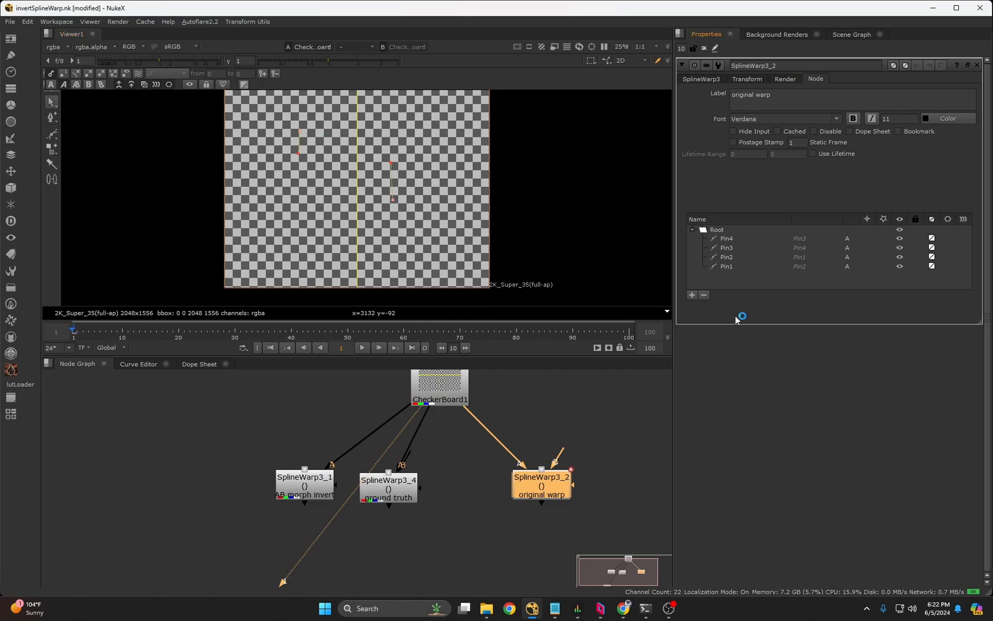
pyautogui.click(413, 481)
pyautogui.press('1')
pyautogui.click(552, 487)
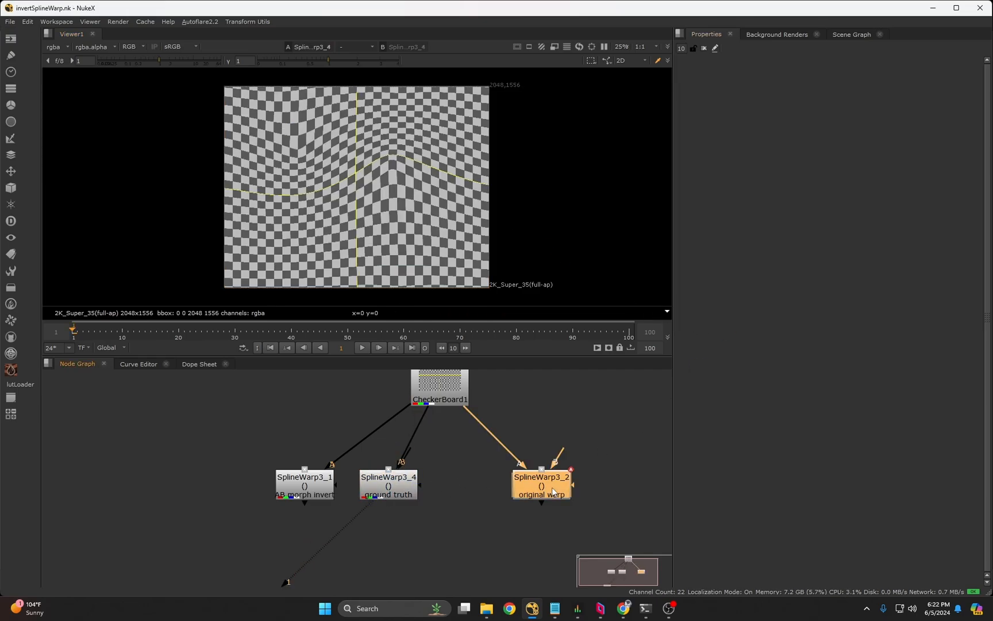
pyautogui.click(408, 491)
pyautogui.click(611, 510)
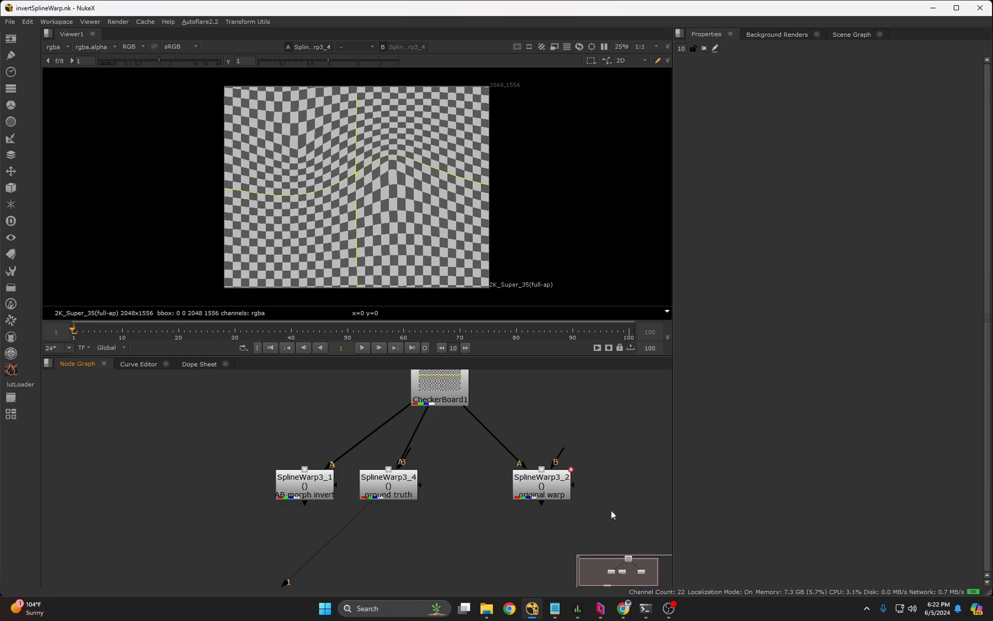
pyautogui.click(558, 499)
pyautogui.press('1')
pyautogui.click(375, 480)
pyautogui.press('1')
# Compare the AB morph invert output with the ground truth output by alternating them in the viewer
pyautogui.click(434, 471)
pyautogui.click(314, 485)
pyautogui.press('1')
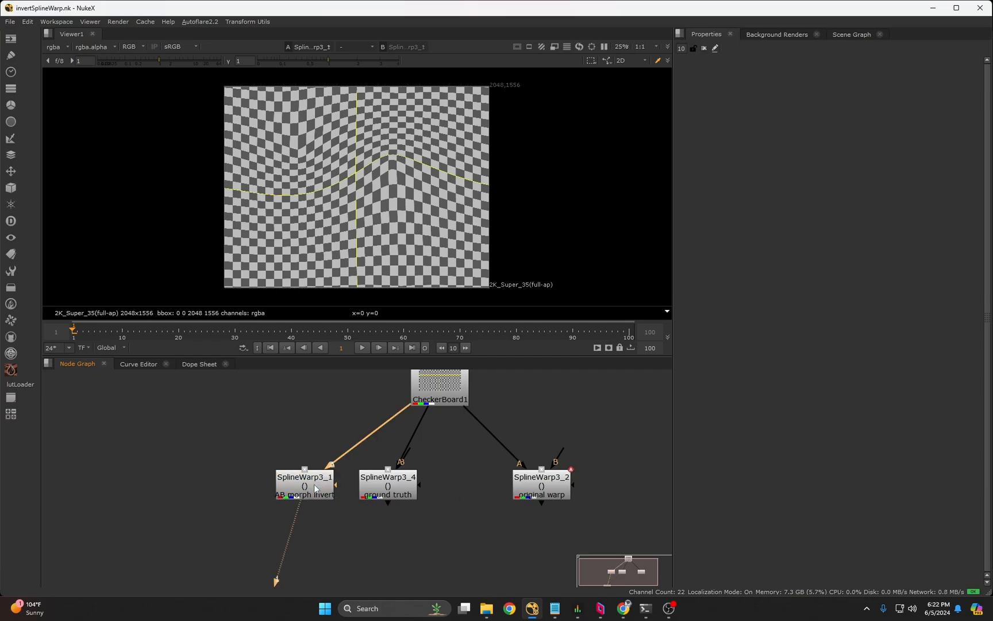
pyautogui.click(368, 487)
pyautogui.press('1')
pyautogui.click(290, 492)
pyautogui.press('1')
pyautogui.click(401, 484)
pyautogui.press('1')
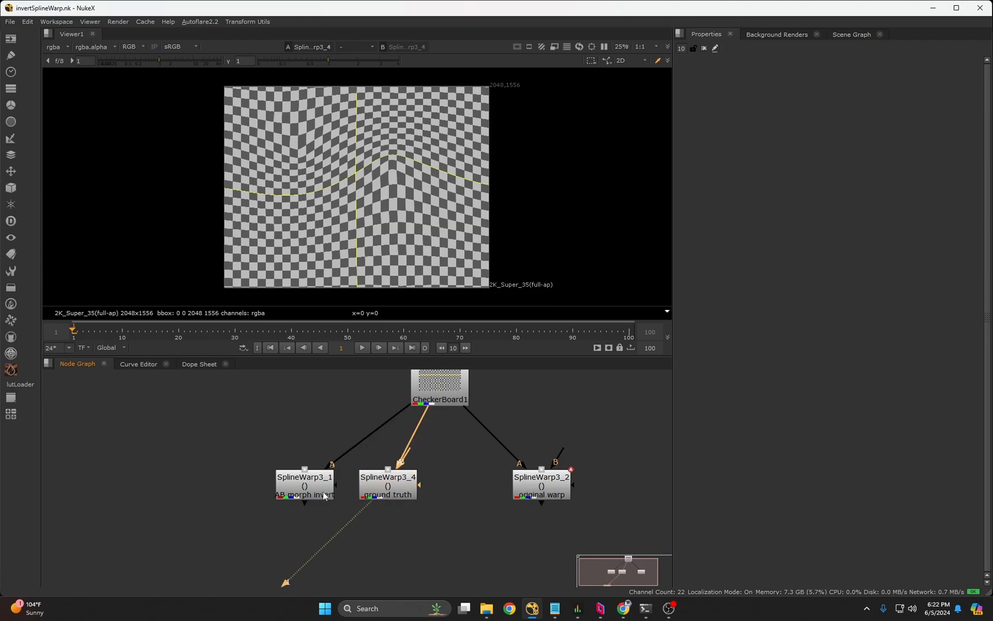
pyautogui.click(324, 492)
pyautogui.press('1')
pyautogui.click(443, 511)
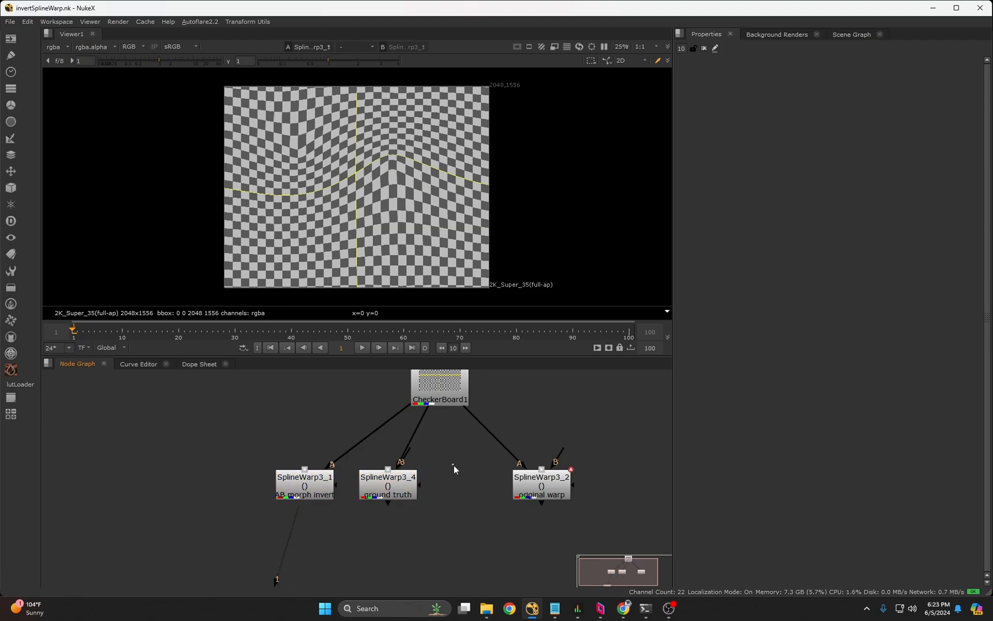
# Move the AB morph invert and ground truth nodes away from the original warp to free up space
pyautogui.moveTo(454, 468); pyautogui.dragTo(230, 497)
pyautogui.click(533, 489)
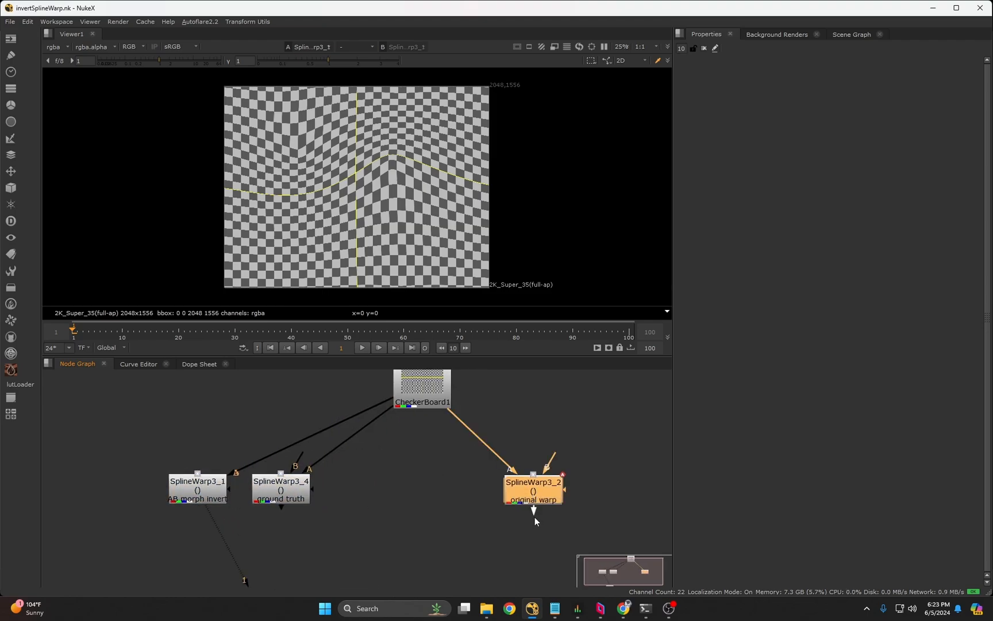
pyautogui.moveTo(539, 515); pyautogui.dragTo(511, 509, button='middle')
# Duplicate the original warp node into the space between the ground truth and original warp nodes
pyautogui.click(515, 504)
pyautogui.click(517, 486)
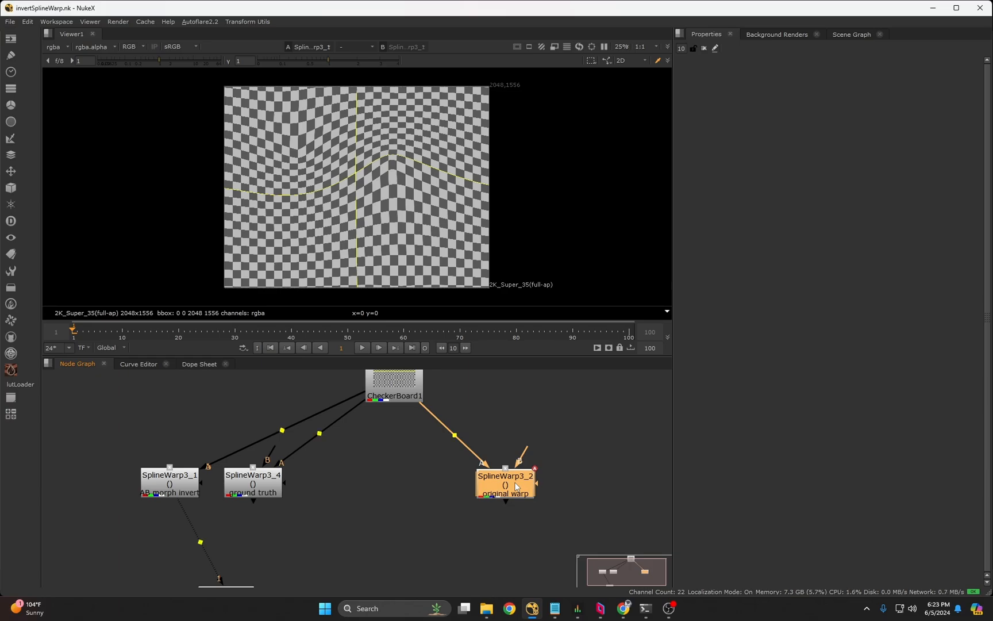
pyautogui.hotkey('ctrl', 'c')
pyautogui.click(393, 484)
pyautogui.hotkey('ctrl', 'v')
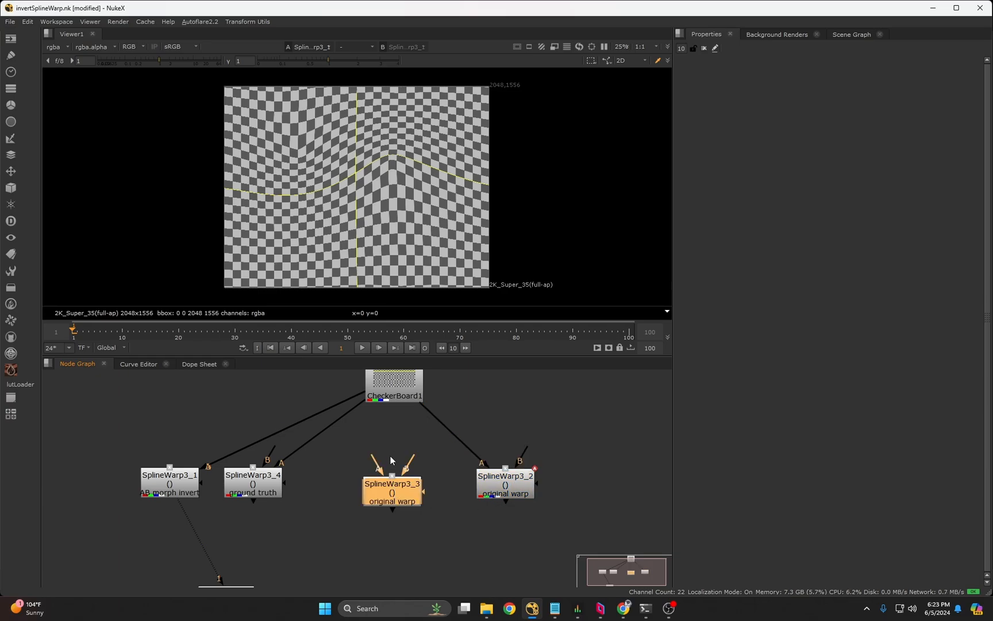
pyautogui.click(393, 454)
# View the original warp output, toggle the node off and on, and inspect its pins
pyautogui.click(491, 487)
pyautogui.press('1')
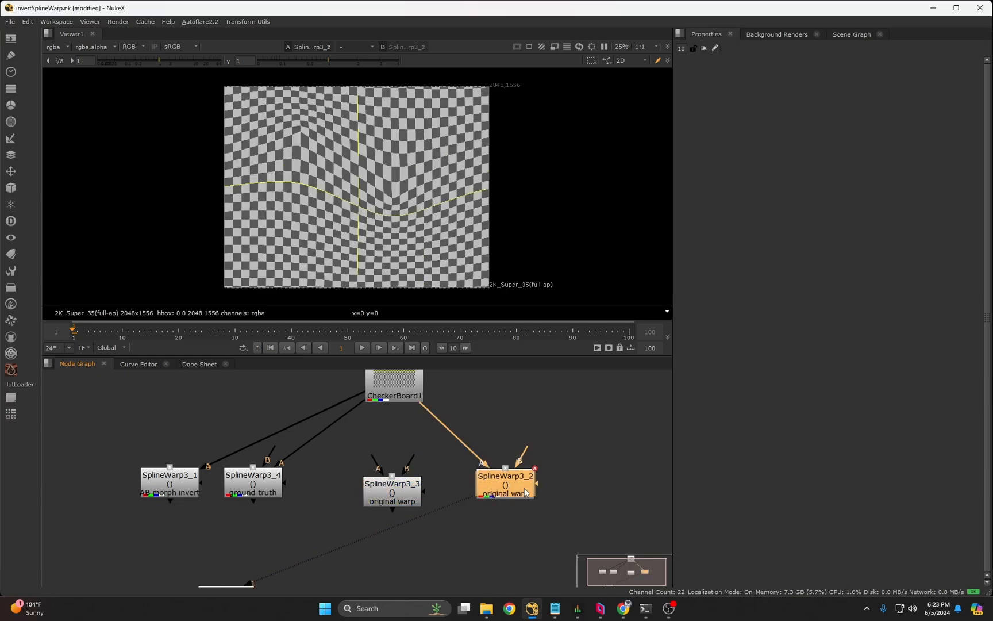
pyautogui.press('d')
pyautogui.press('d')
pyautogui.doubleClick(525, 492)
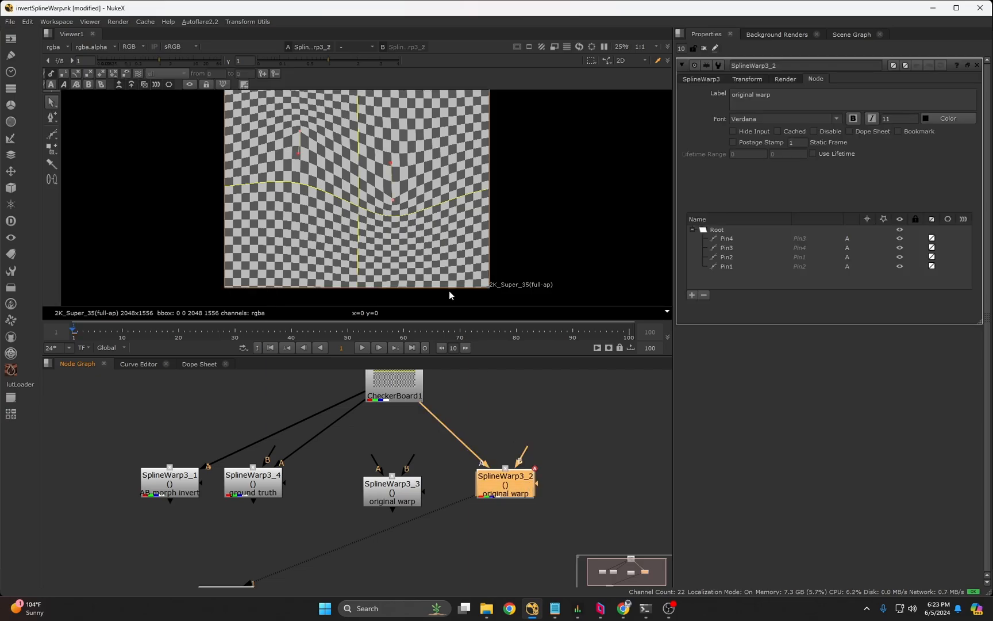
pyautogui.hotkey('ctrl', 'shift', 'a')
pyautogui.click(319, 455)
# View the duplicated SplineWarp3_3 node and clear its "original warp" label
pyautogui.click(401, 497)
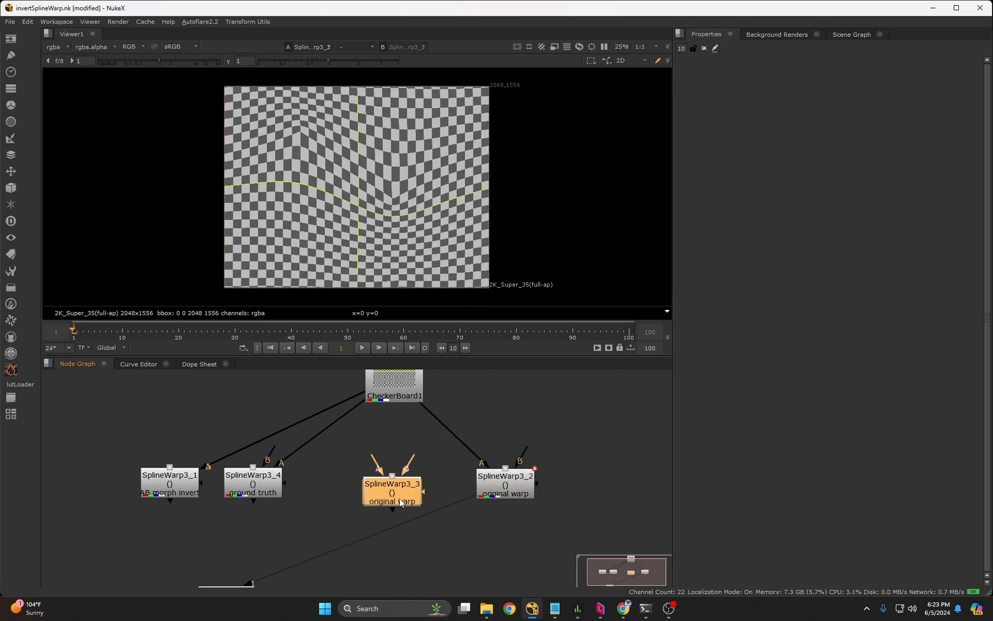
pyautogui.press('1')
pyautogui.doubleClick(399, 498)
pyautogui.click(817, 79)
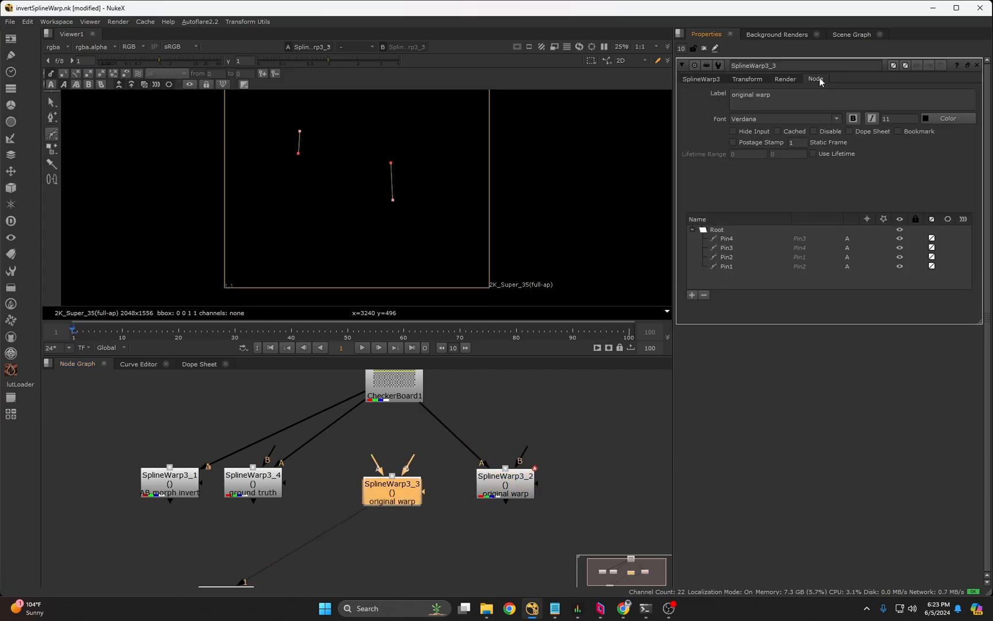
pyautogui.hotkey('ctrl', 'a')
pyautogui.press('BackSpace')
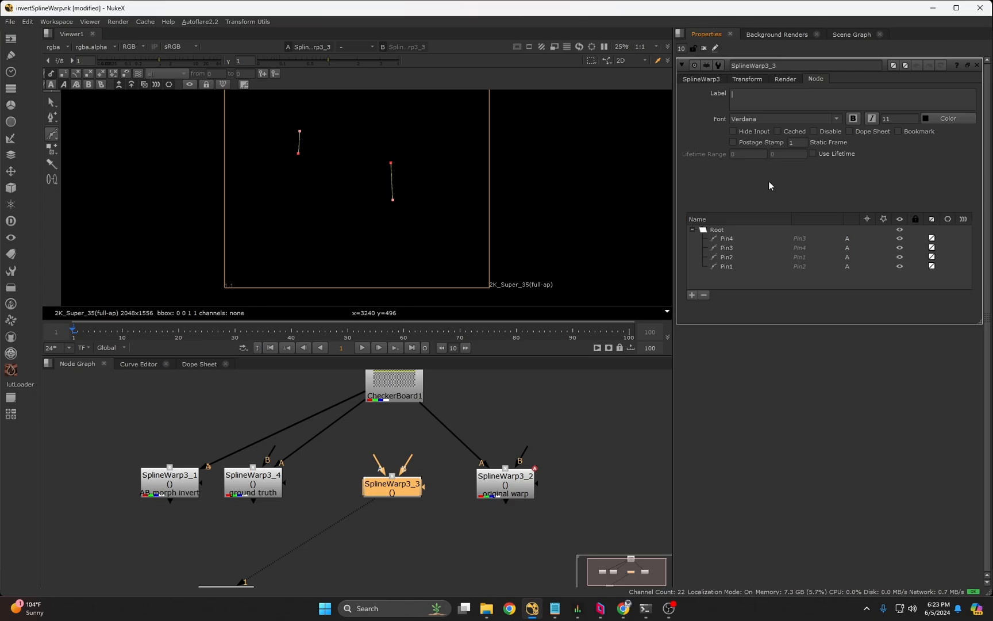
pyautogui.click(461, 431)
pyautogui.click(721, 190)
pyautogui.hotkey('ctrl', 'shift', 'a')
# Connect the A input of SplineWarp3_3 to CheckerBoard1
pyautogui.click(385, 454)
pyautogui.moveTo(376, 460); pyautogui.dragTo(394, 405)
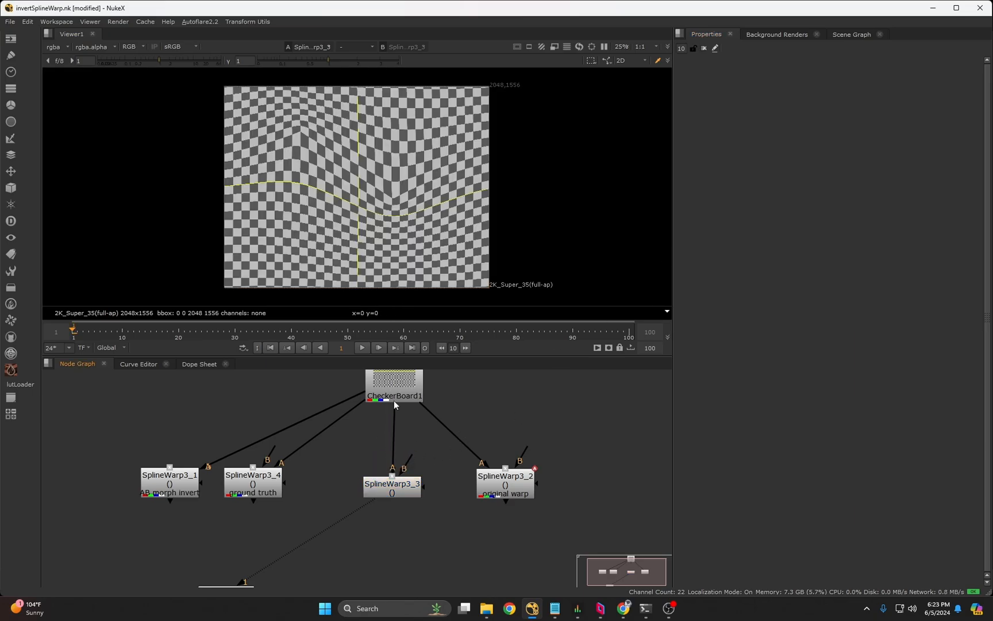
pyautogui.click(394, 480)
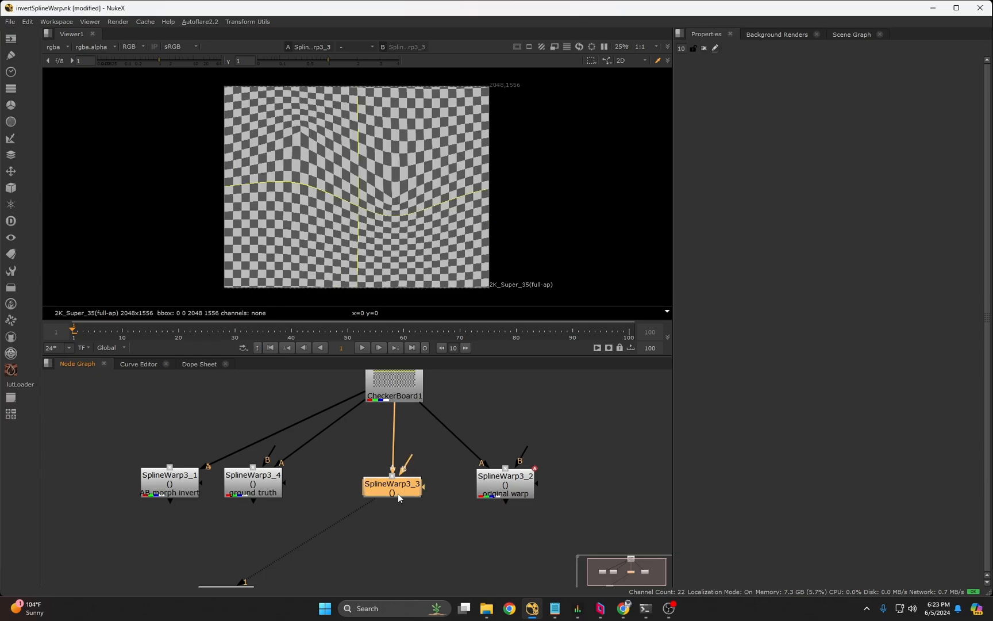
pyautogui.click(423, 449)
# Activate the selection tool for SplineWarp3_3, hide its destination pins in the viewer, and save the script
pyautogui.doubleClick(406, 491)
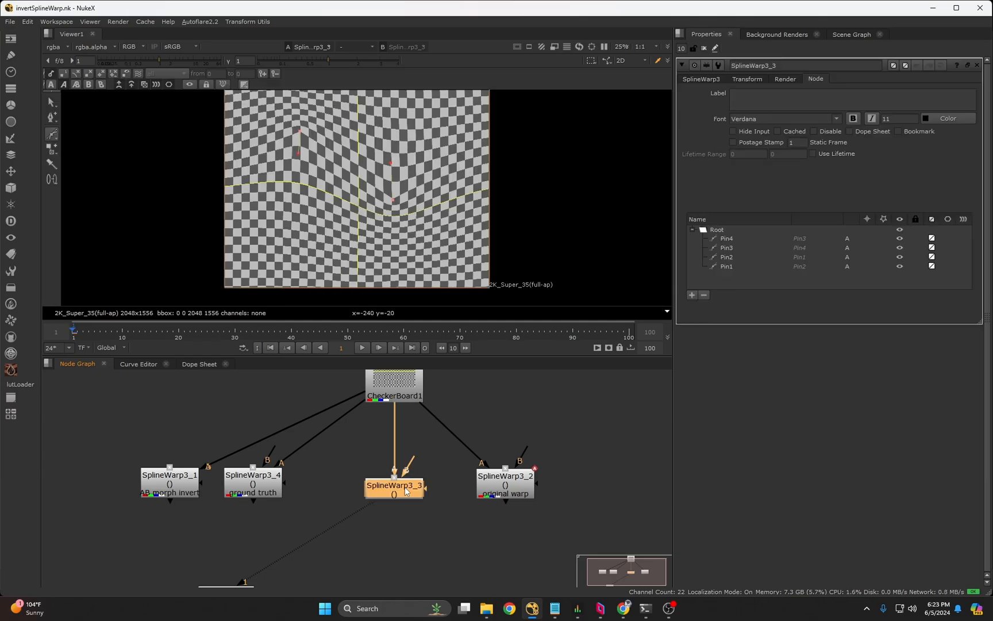
pyautogui.moveTo(547, 389); pyautogui.dragTo(539, 401)
pyautogui.moveTo(306, 144); pyautogui.dragTo(304, 157, button='middle')
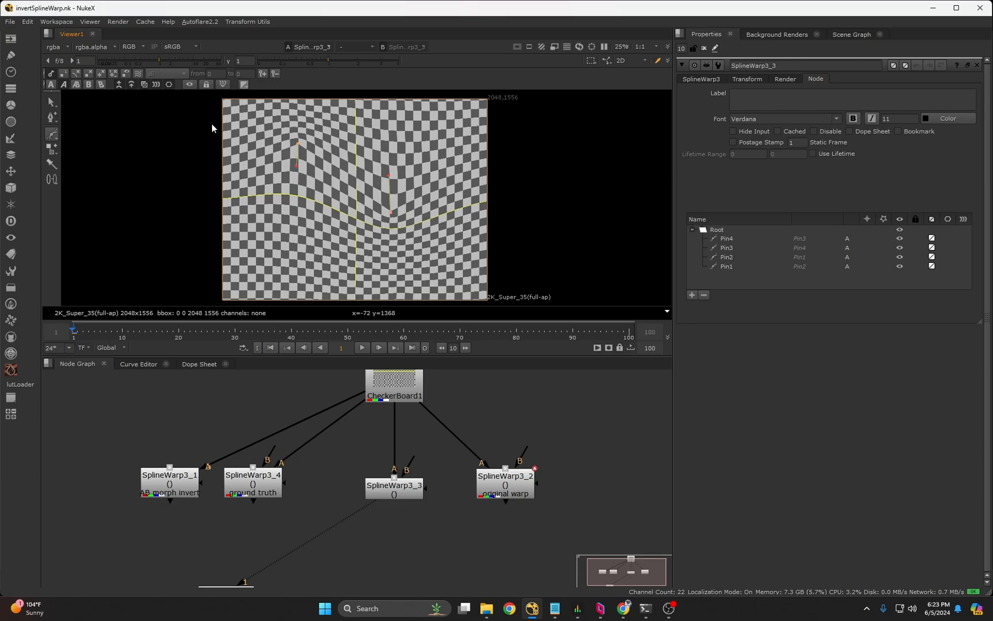
pyautogui.click(52, 102)
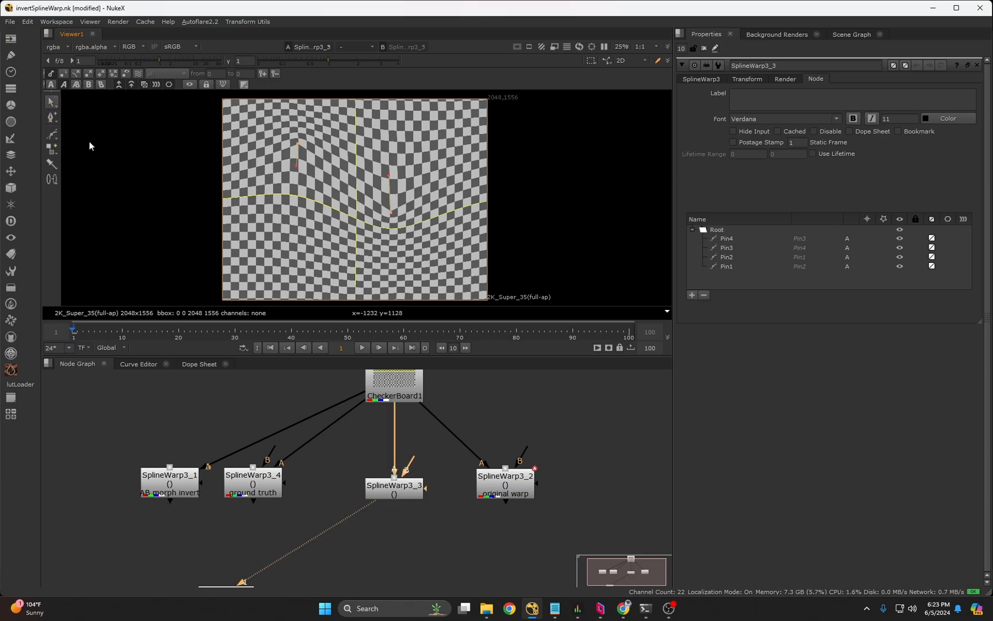
pyautogui.hotkey('ctrl', 's')
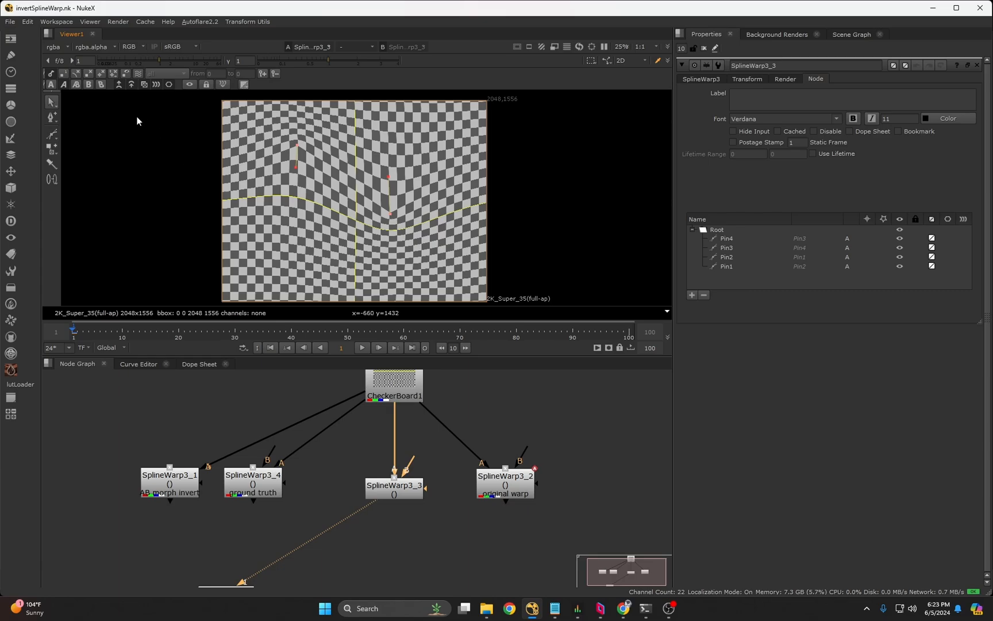
pyautogui.click(132, 84)
pyautogui.scroll(-1, 342, 146)
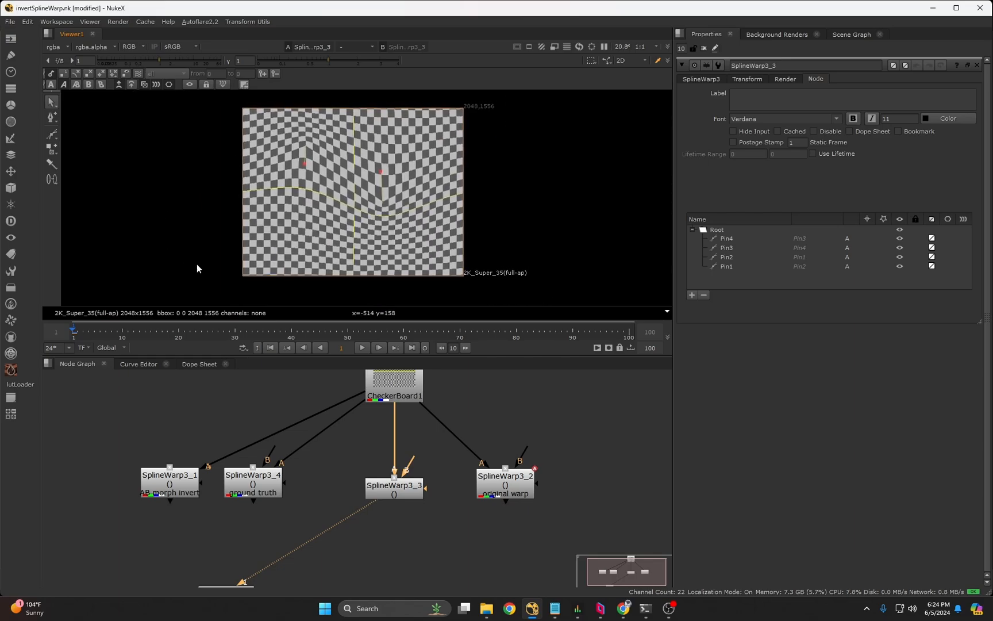
pyautogui.hotkey('ctrl', 's')
# Select the source pins Pin2 and Pin4 of SplineWarp3_3 together and move them to B
pyautogui.click(717, 81)
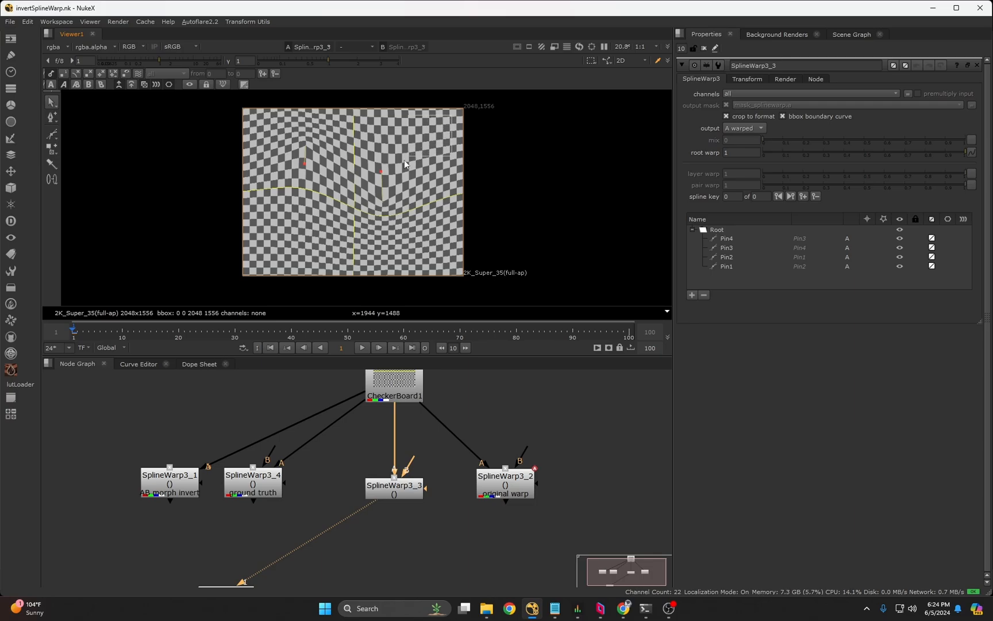
pyautogui.moveTo(455, 115); pyautogui.dragTo(256, 242)
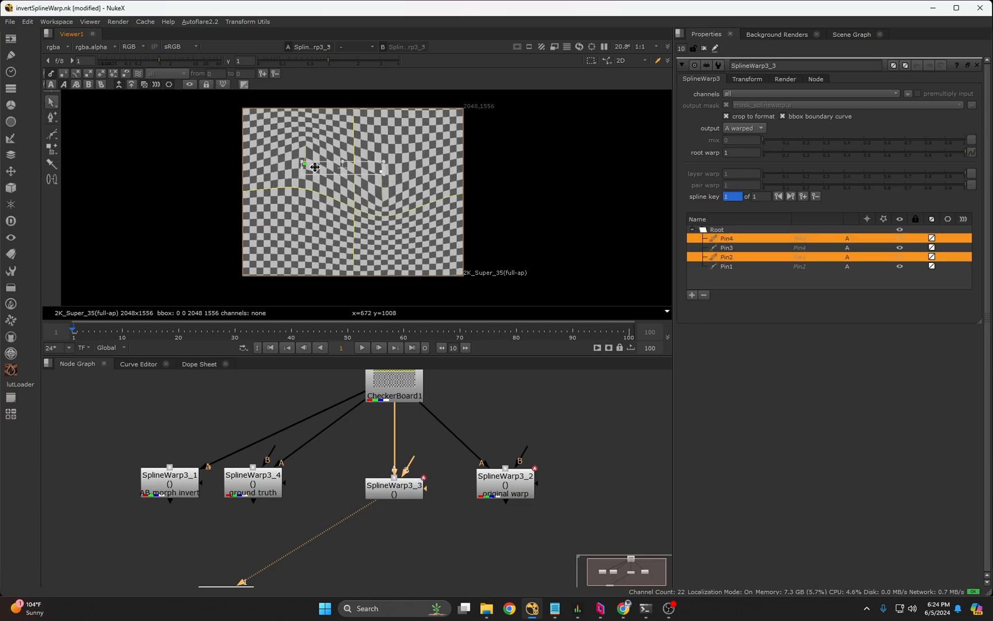
pyautogui.scroll(2, 315, 170)
pyautogui.scroll(-1, 315, 170)
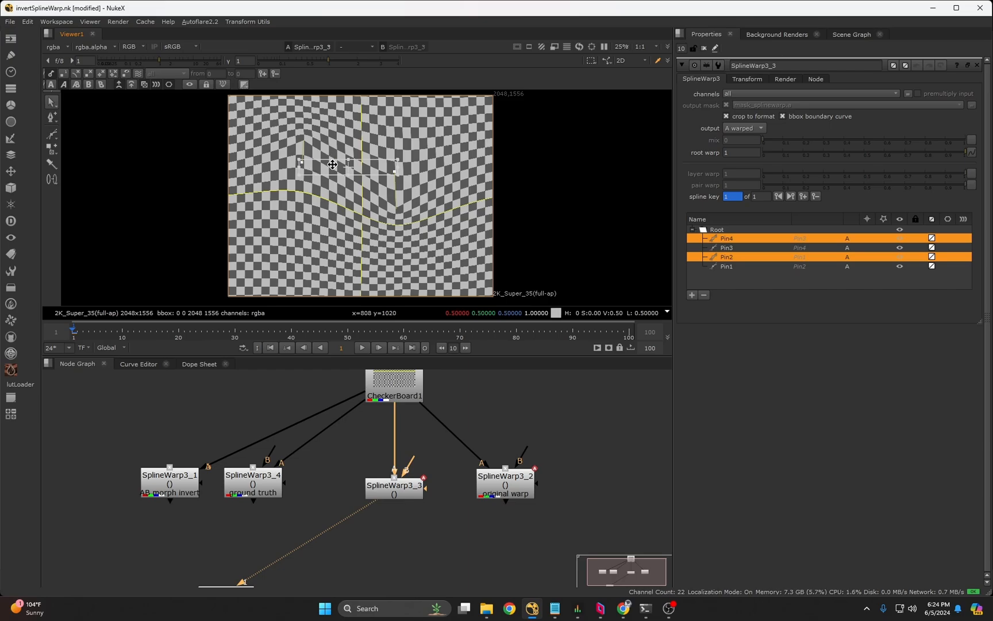
pyautogui.rightClick(333, 167)
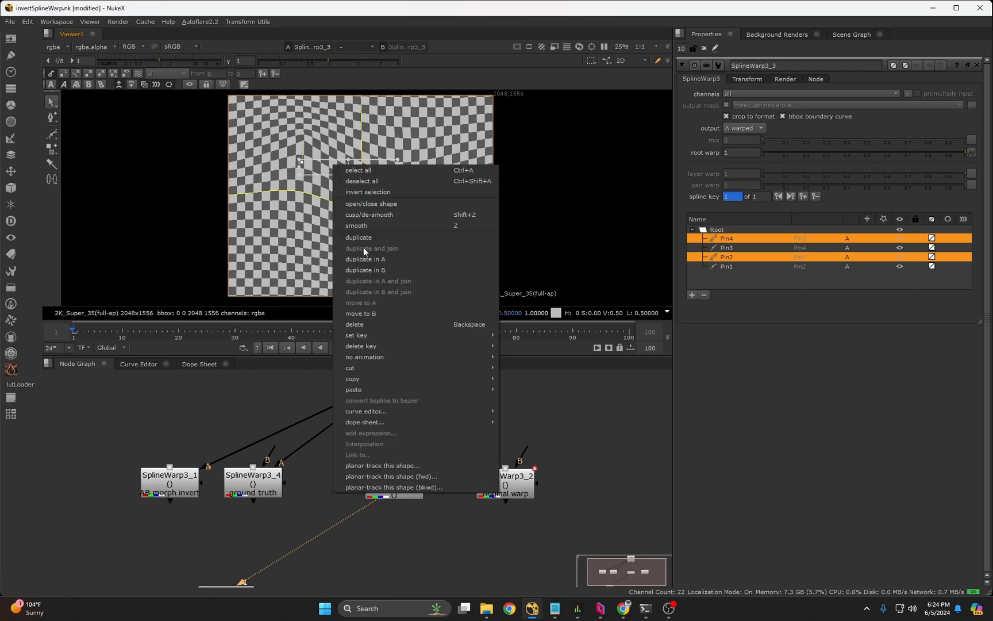
pyautogui.click(395, 317)
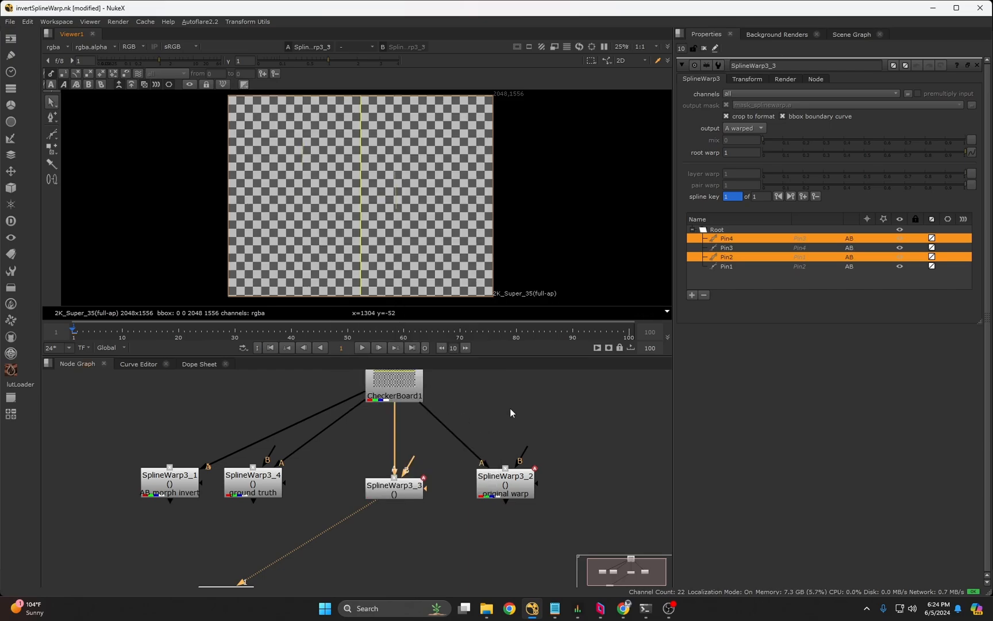
# Save the script and connect the B input of SplineWarp3_3 to CheckerBoard1
pyautogui.hotkey('ctrl', 's')
pyautogui.moveTo(438, 420); pyautogui.dragTo(406, 400)
pyautogui.click(403, 494)
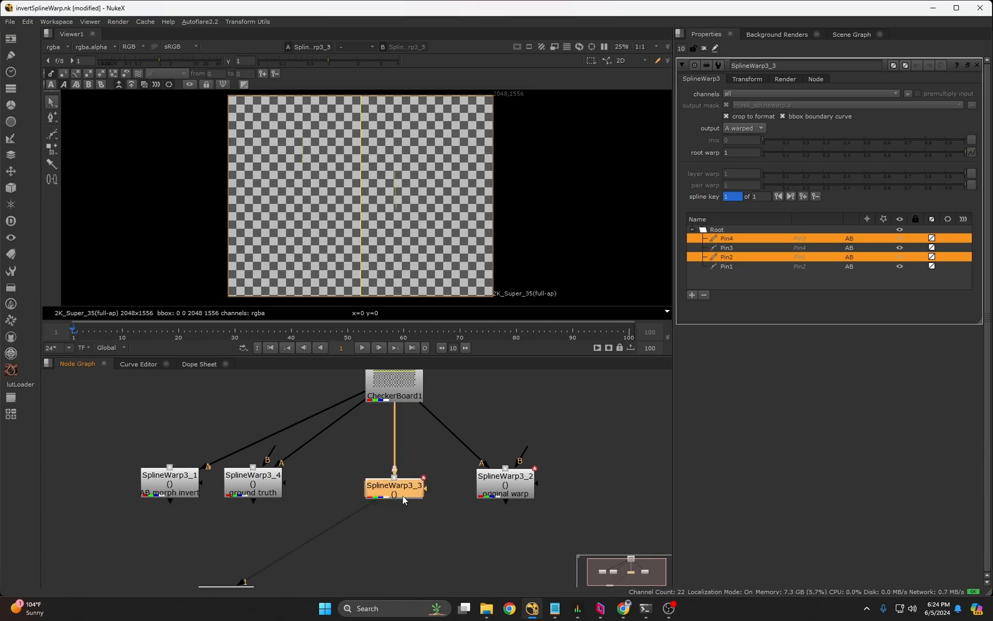
# Set the output of SplineWarp3_3 to AB morph and its root warp to 0
pyautogui.click(731, 129)
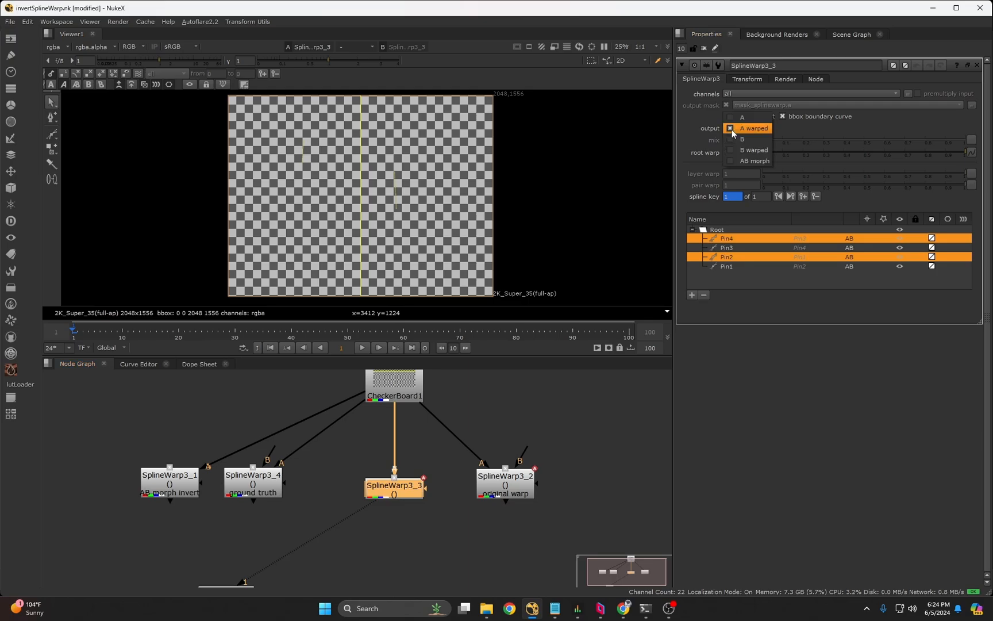
pyautogui.click(740, 159)
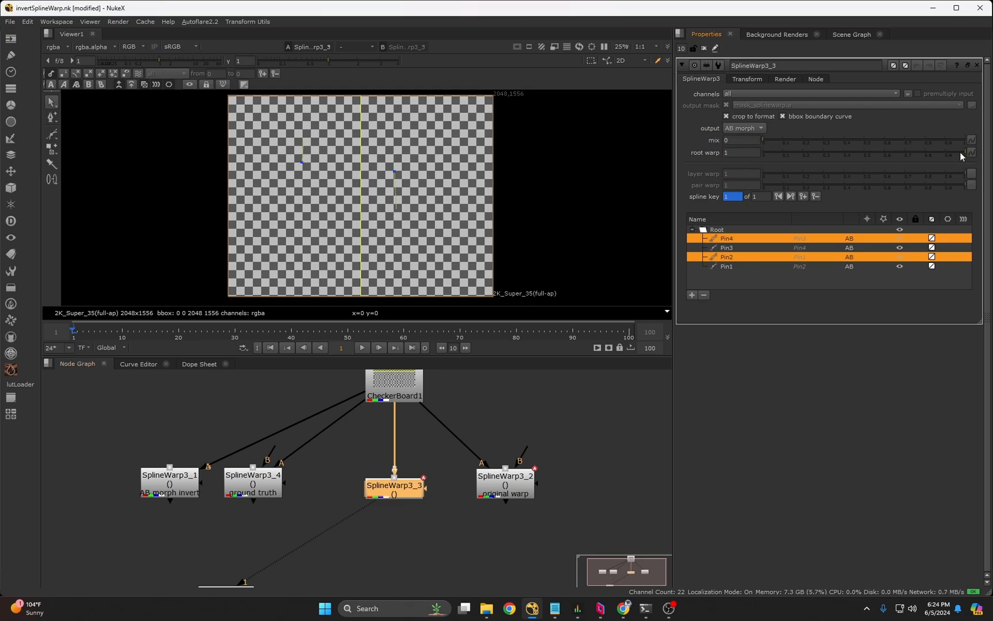
pyautogui.moveTo(960, 152); pyautogui.dragTo(741, 154)
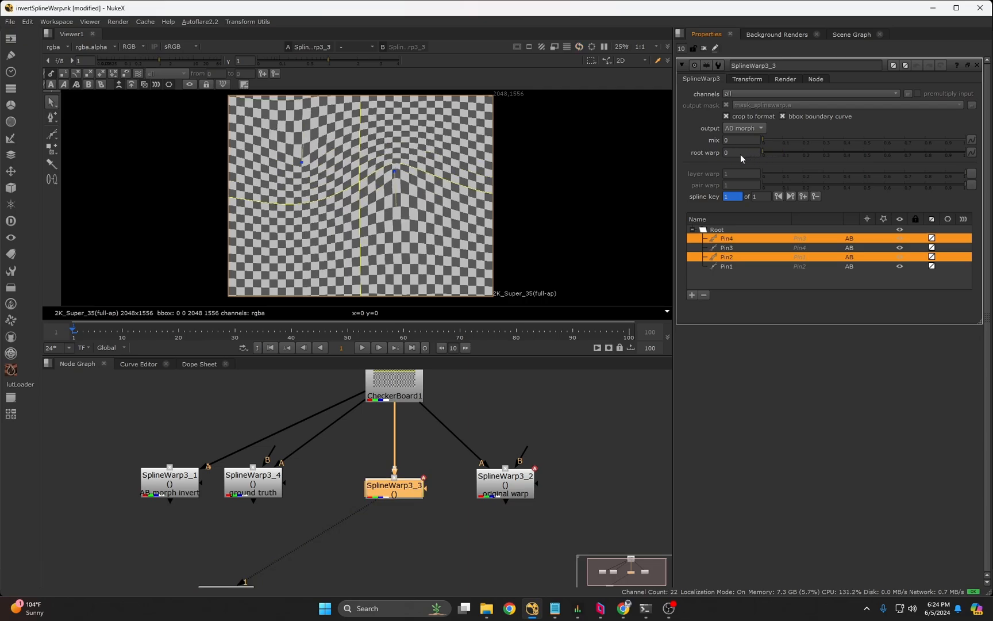
# Close all open node properties and save the script
pyautogui.hotkey('ctrl', 'shift', 'a')
pyautogui.click(550, 405)
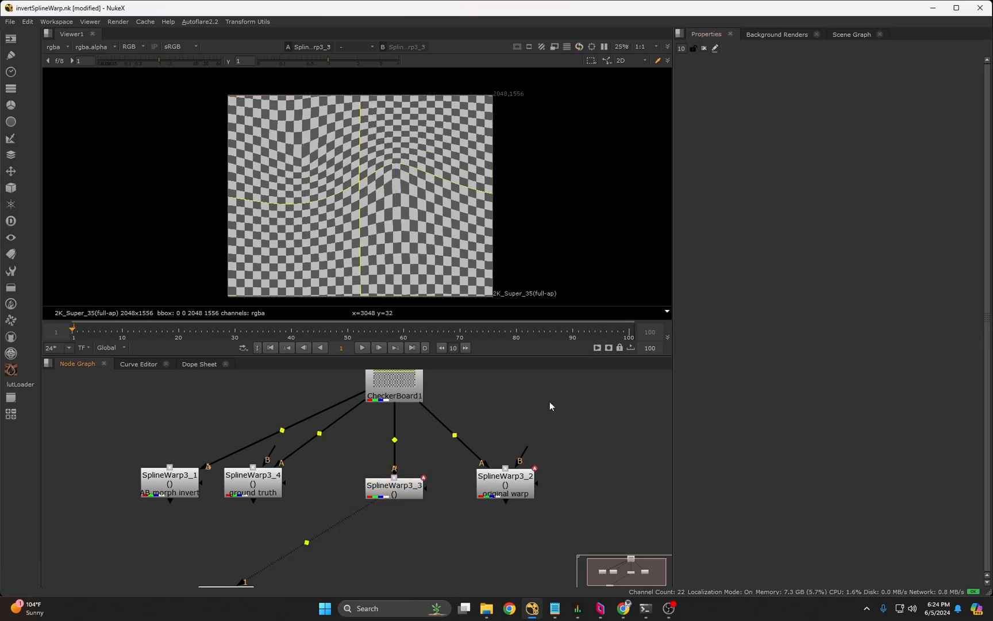
pyautogui.hotkey('ctrl', 's')
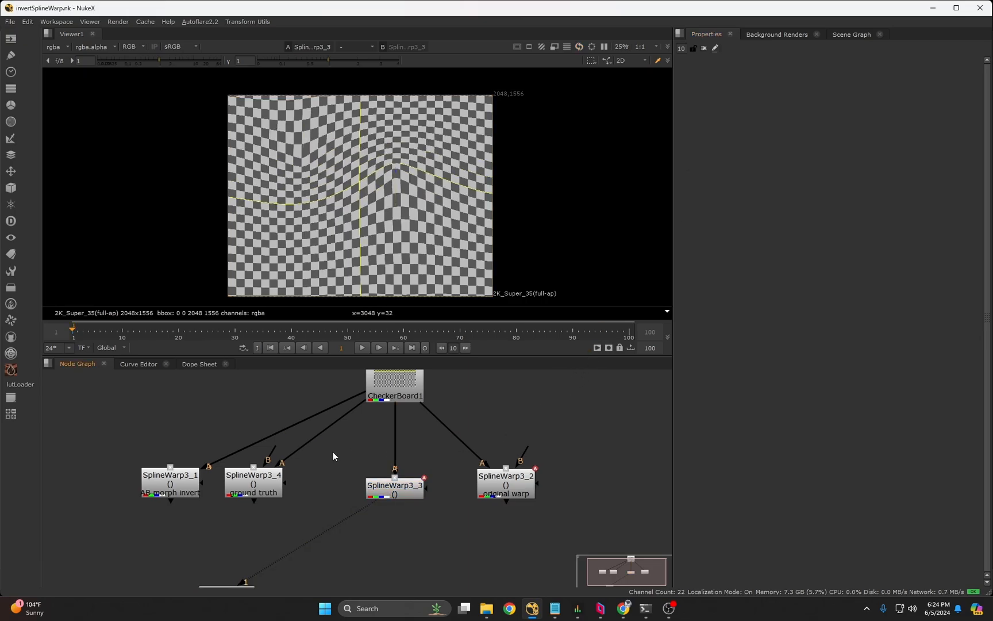
# Load the ground truth node SplineWarp3_4 and SplineWarp3_3 into viewer inputs 1 and 2 and switch between them to compare
pyautogui.moveTo(333, 452); pyautogui.dragTo(360, 445, button='middle')
pyautogui.click(290, 460)
pyautogui.press('1')
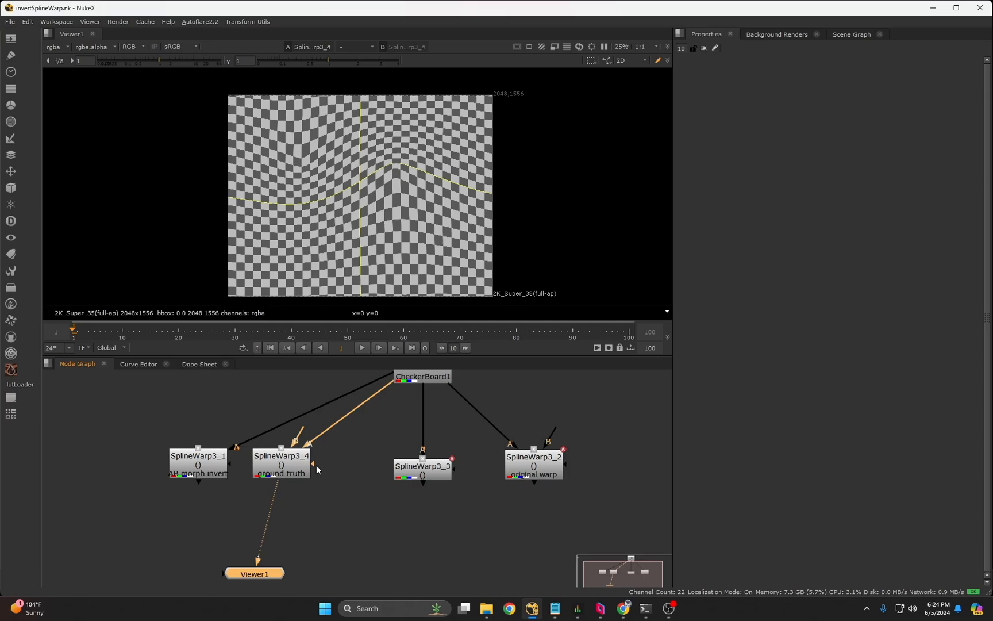
pyautogui.click(409, 472)
pyautogui.press('2')
pyautogui.press('1')
pyautogui.press('2')
pyautogui.press('1')
pyautogui.press('2')
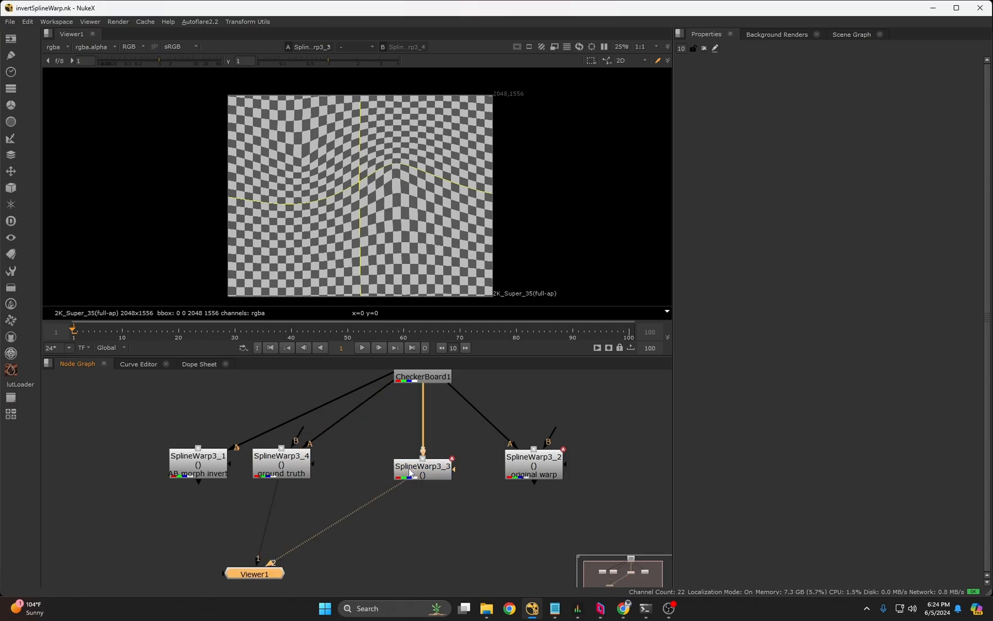
pyautogui.press('1')
# Inspect the checkerboard warp in an enlarged viewer, then restore the layout and fit the image
pyautogui.press('space')
pyautogui.scroll(2, 548, 272)
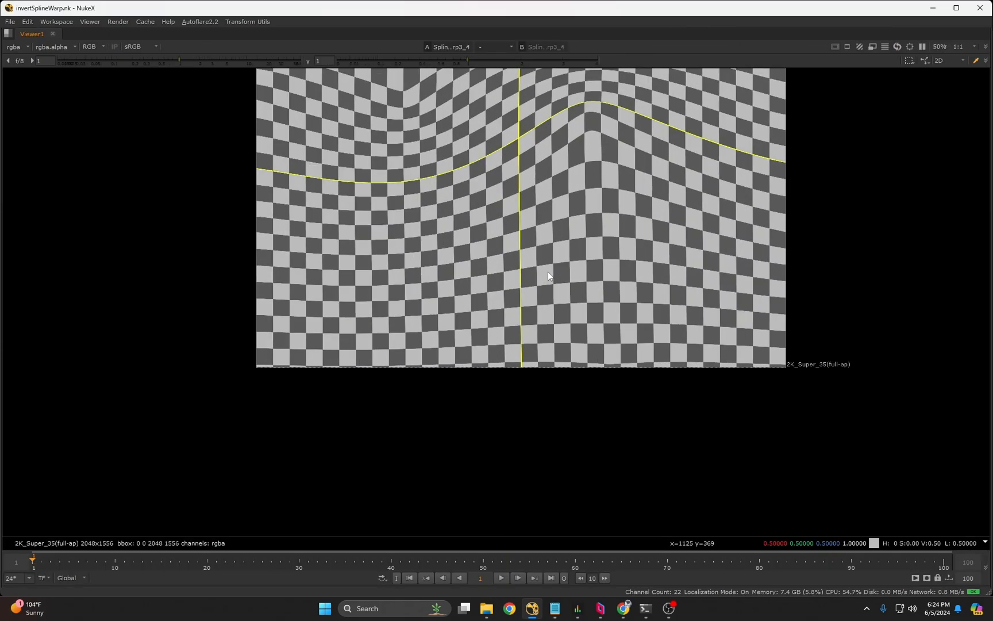
pyautogui.scroll(-1, 583, 253)
pyautogui.press('space')
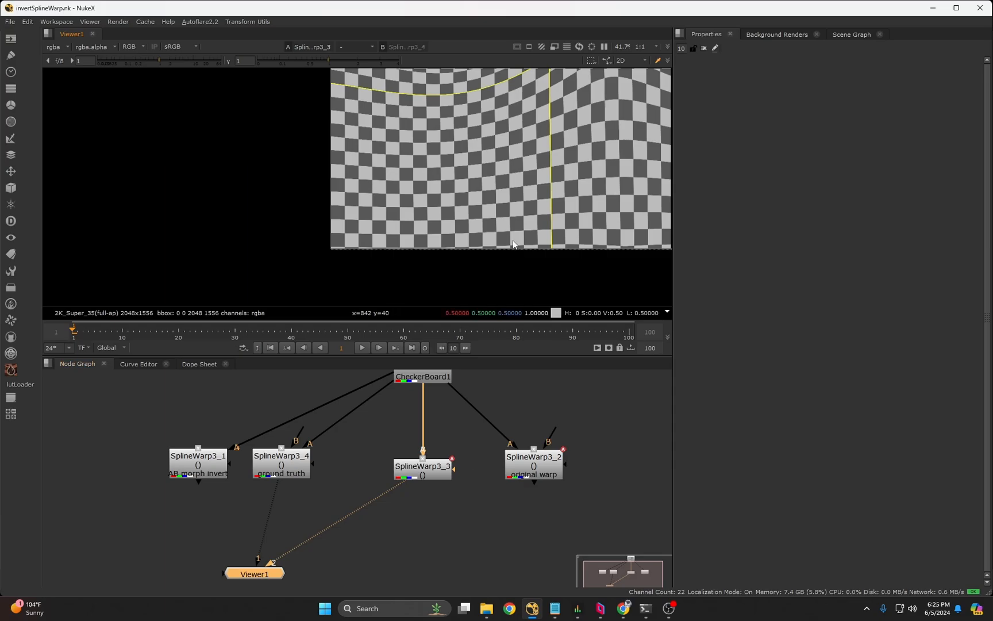
pyautogui.press('f')
# Paste a copy of the original warp node, connect its A input to CheckerBoard1, and view it
pyautogui.click(471, 506)
pyautogui.moveTo(366, 504); pyautogui.dragTo(571, 472)
pyautogui.hotkey('ctrl', 'v')
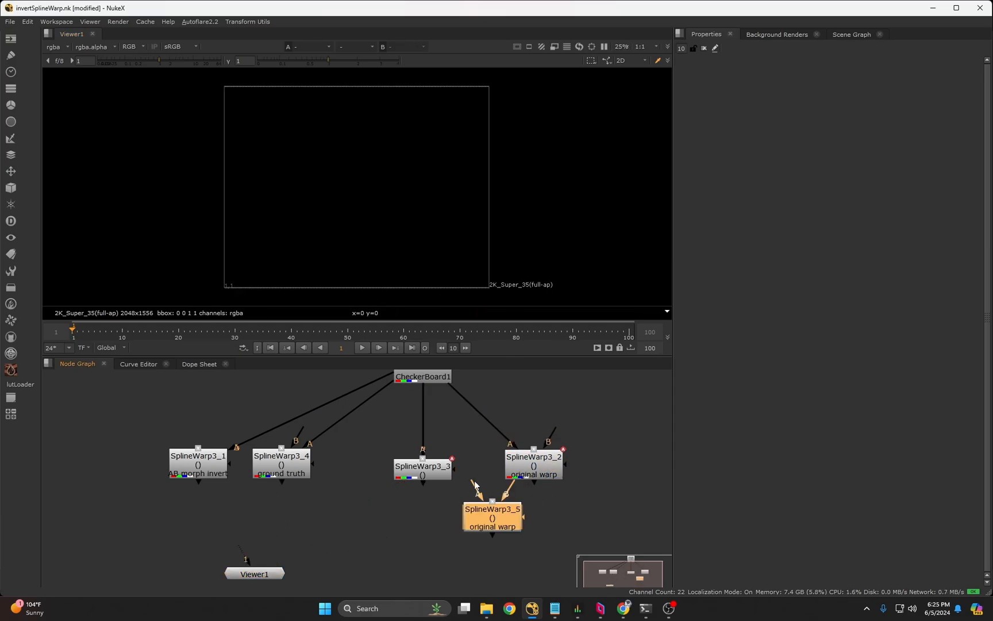
pyautogui.moveTo(477, 486); pyautogui.dragTo(431, 380)
pyautogui.press('1')
# Set the root warp of SplineWarp3_5 to -1 and close its properties
pyautogui.doubleClick(505, 526)
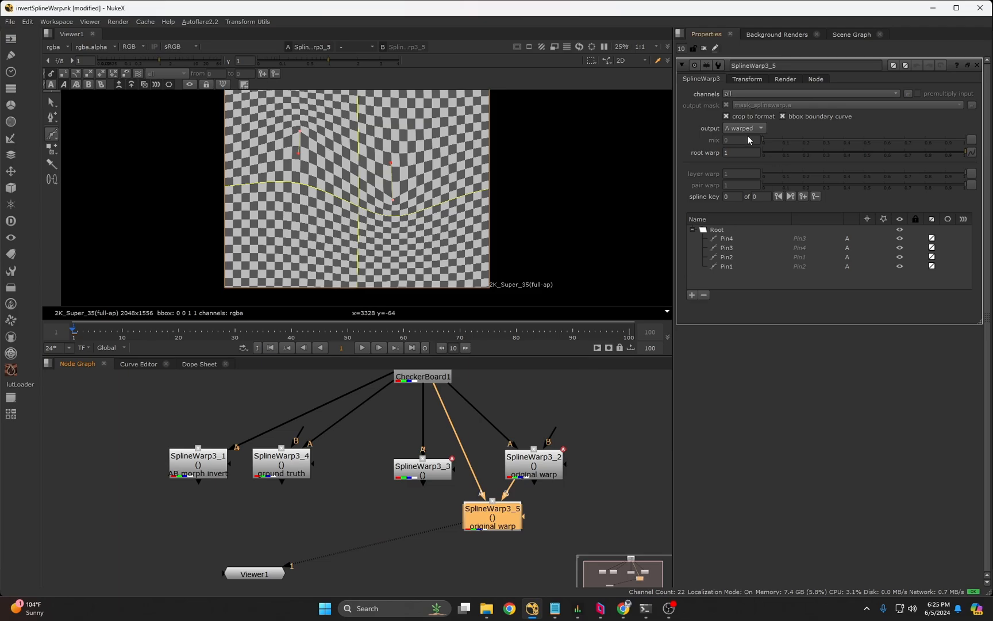
pyautogui.click(733, 153)
pyautogui.press('Return')
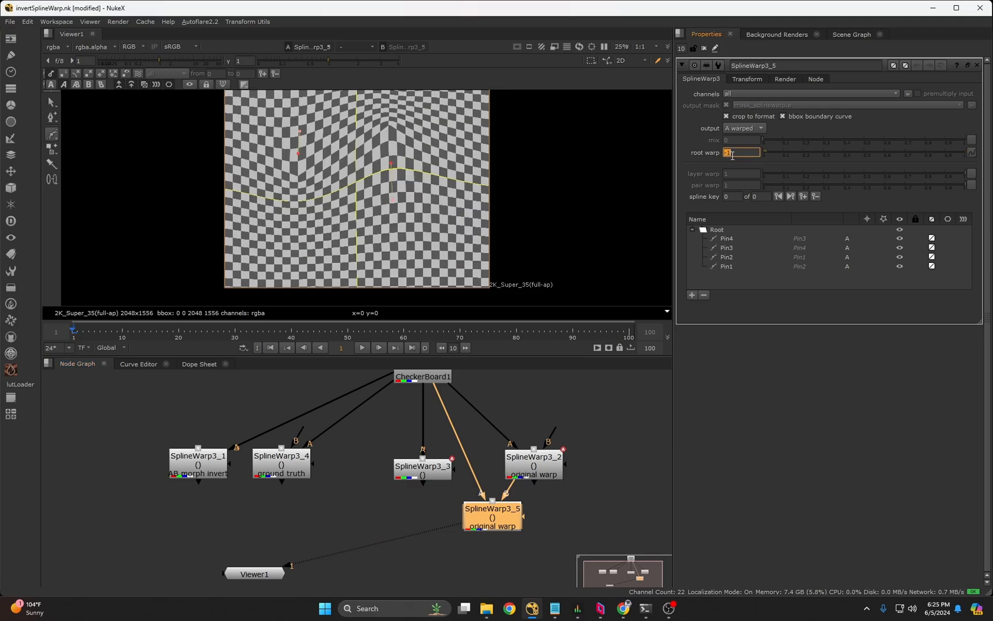
pyautogui.click(734, 334)
pyautogui.hotkey('ctrl', 'shift', 'a')
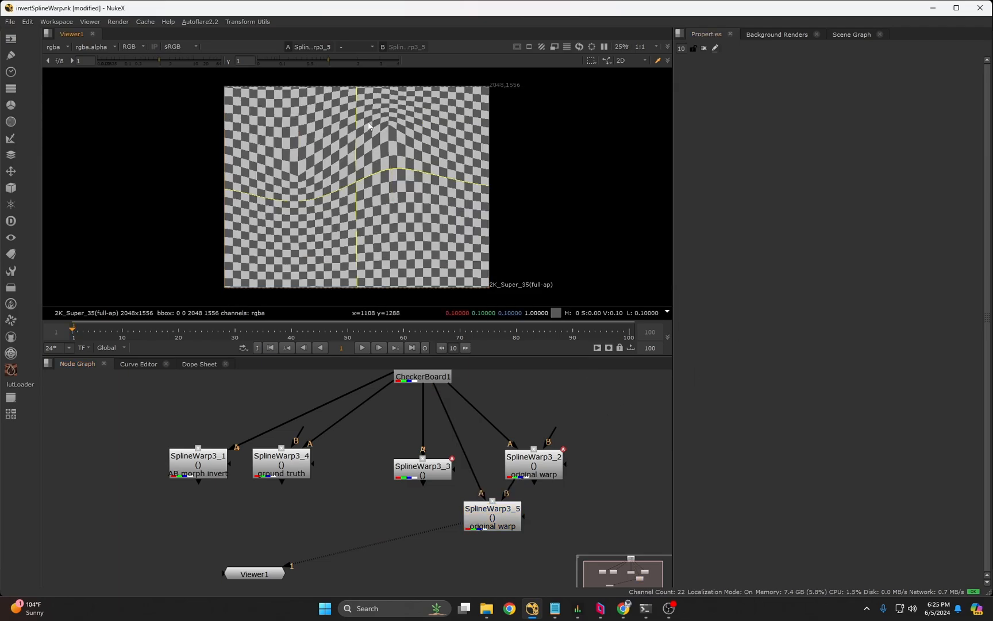
# Compare SplineWarp3_5 with SplineWarp3_3 by viewing them alternately
pyautogui.scroll(4, 386, 134)
pyautogui.press('f')
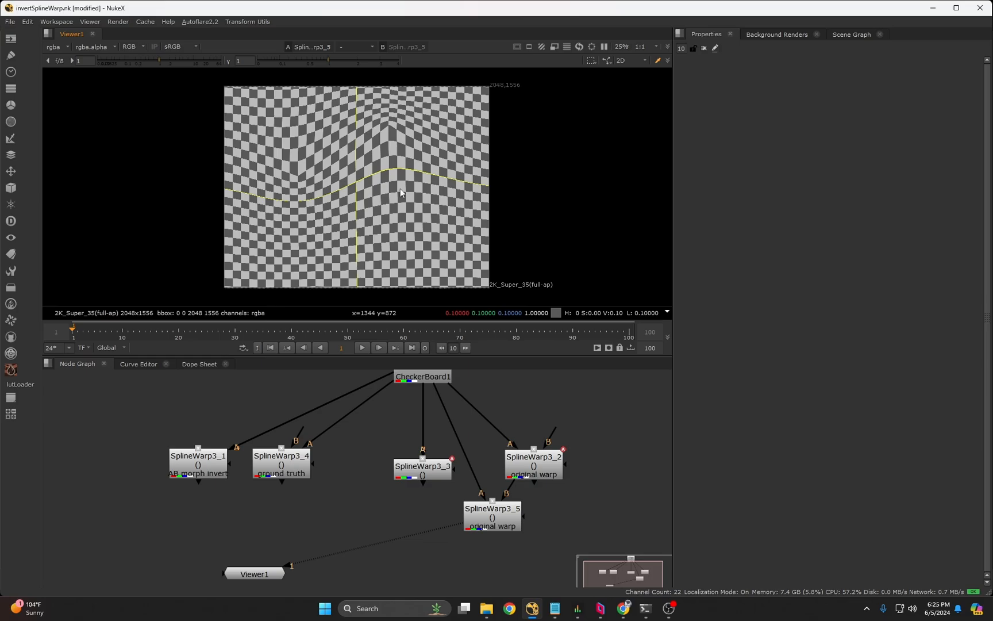
pyautogui.click(428, 471)
pyautogui.press('1')
pyautogui.click(485, 516)
pyautogui.press('1')
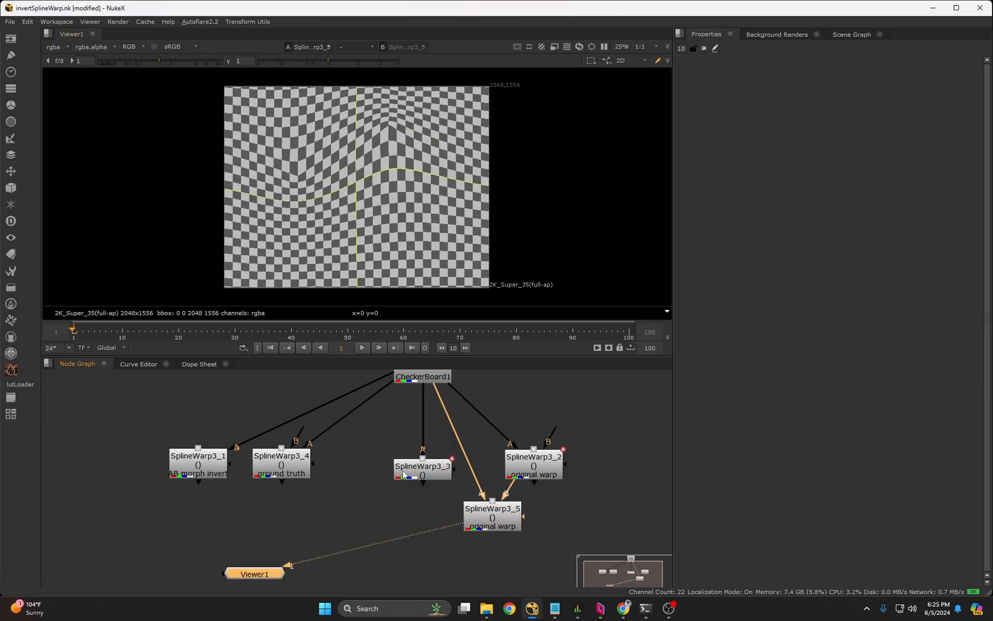
pyautogui.click(426, 475)
pyautogui.press('1')
pyautogui.click(499, 511)
pyautogui.press('1')
pyautogui.click(449, 474)
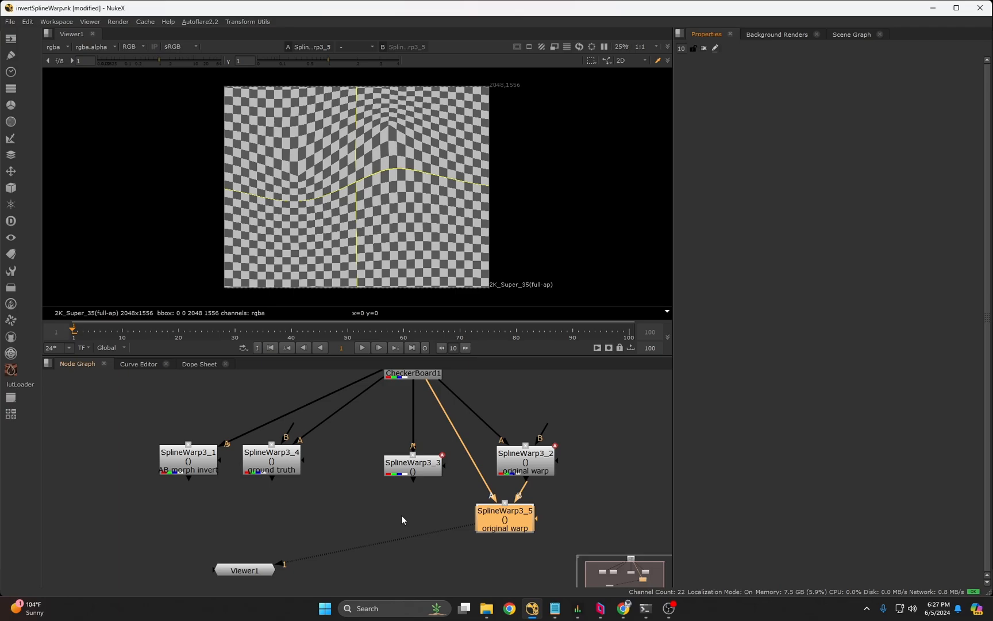
# Compare the ground truth node SplineWarp3_4 with SplineWarp3_5 by viewing them alternately several times
pyautogui.click(270, 465)
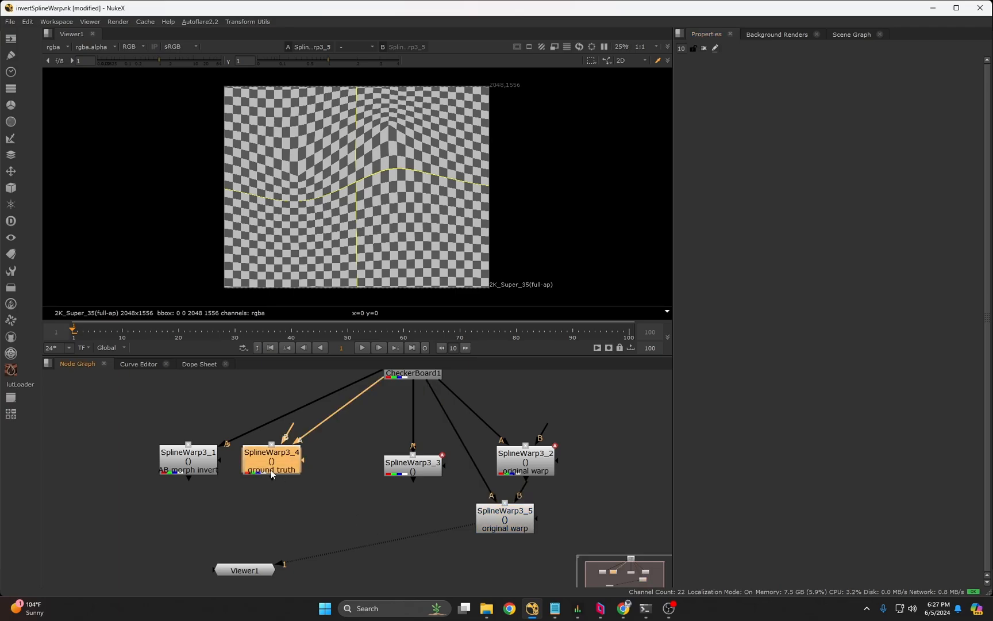
pyautogui.press('1')
pyautogui.click(481, 512)
pyautogui.press('1')
pyautogui.click(288, 454)
pyautogui.press('1')
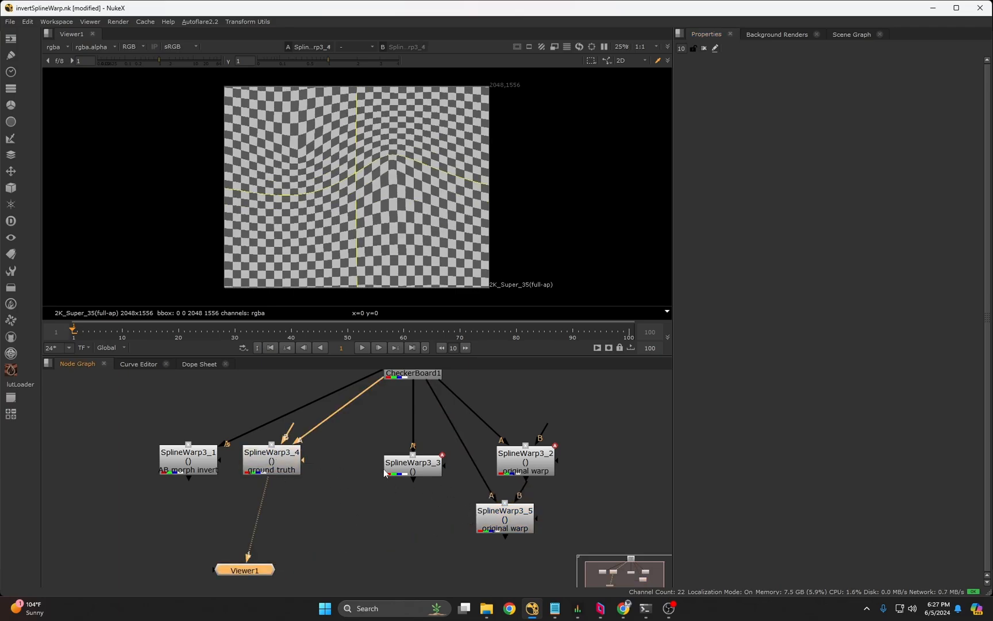
pyautogui.click(472, 507)
pyautogui.click(482, 515)
pyautogui.press('1')
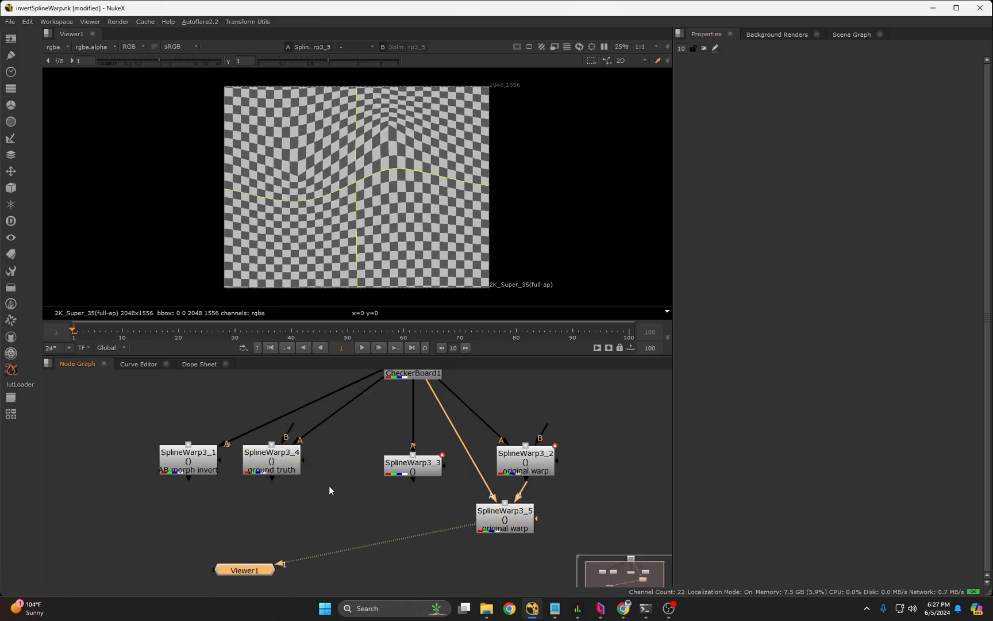
pyautogui.click(310, 484)
pyautogui.click(297, 471)
pyautogui.press('1')
pyautogui.click(520, 530)
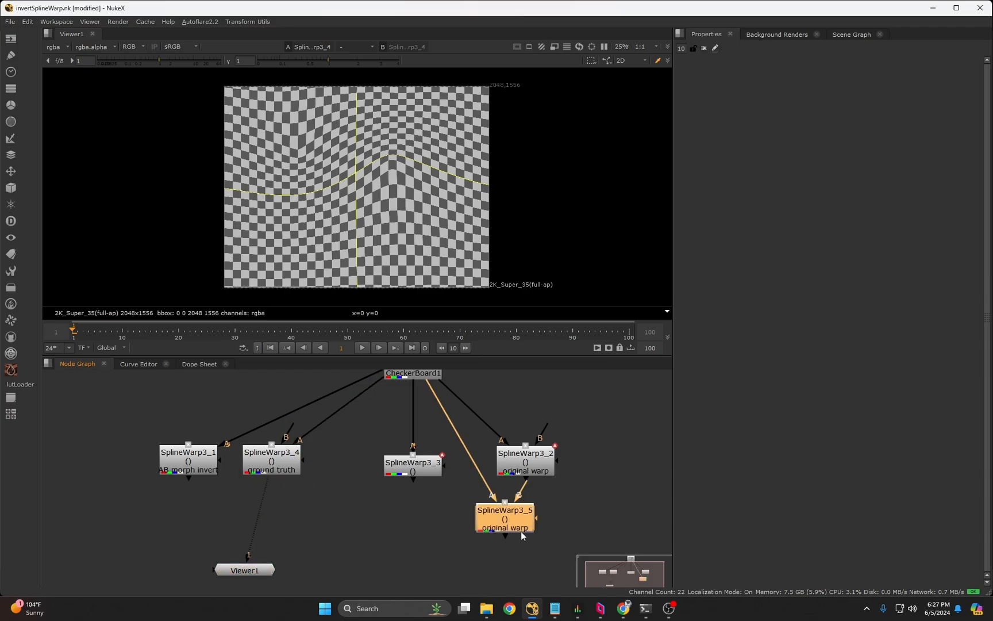
pyautogui.press('1')
pyautogui.click(289, 464)
pyautogui.press('1')
pyautogui.click(483, 514)
pyautogui.press('1')
pyautogui.click(285, 460)
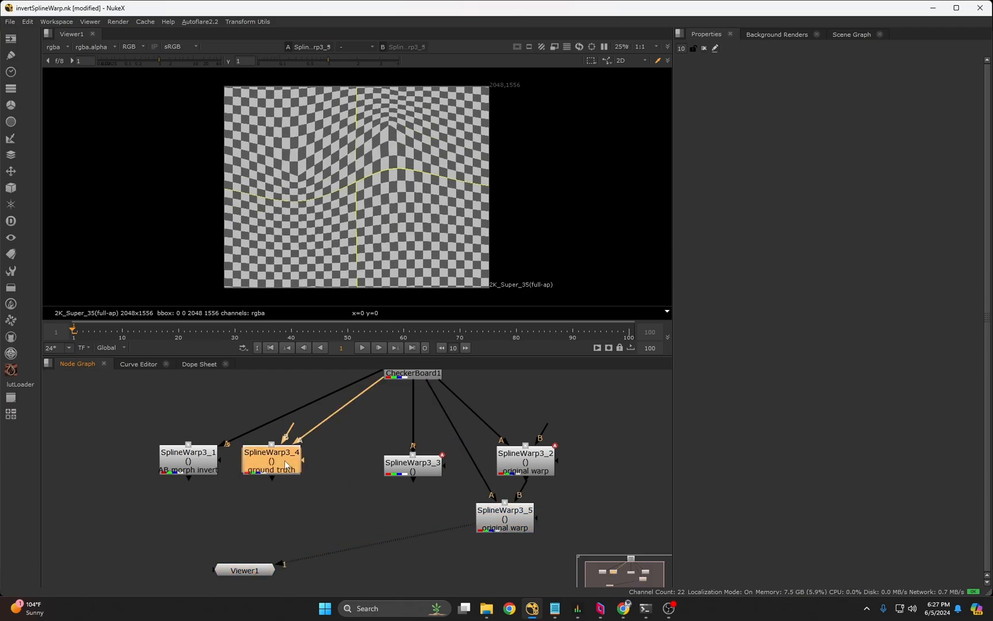
pyautogui.press('1')
pyautogui.click(505, 518)
pyautogui.press('1')
pyautogui.click(293, 471)
pyautogui.press('1')
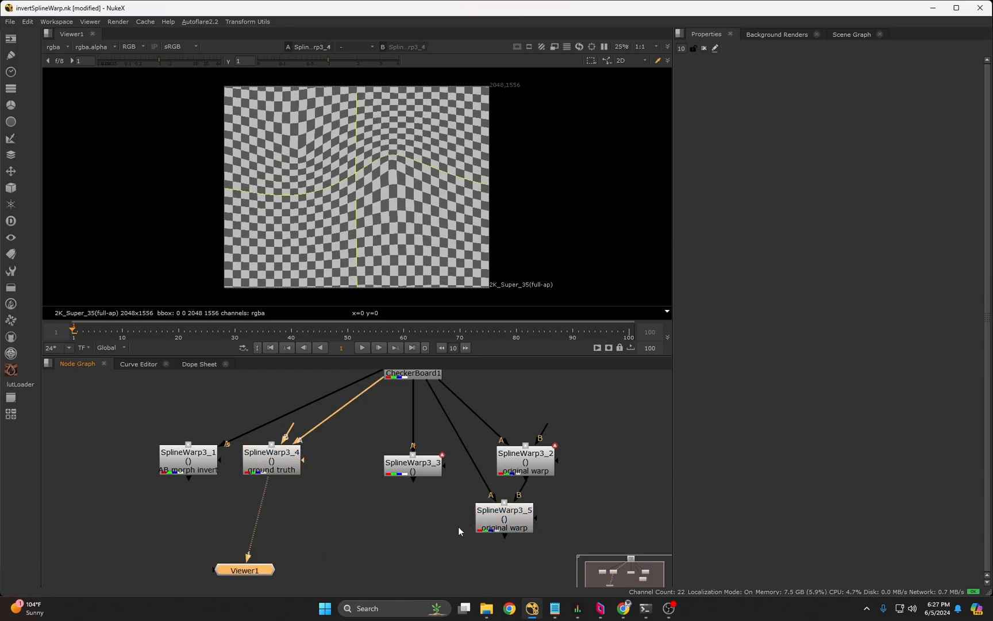
# Delete the SplineWarp3_5 copy of the original warp
pyautogui.click(504, 521)
pyautogui.press('Delete')
pyautogui.click(441, 495)
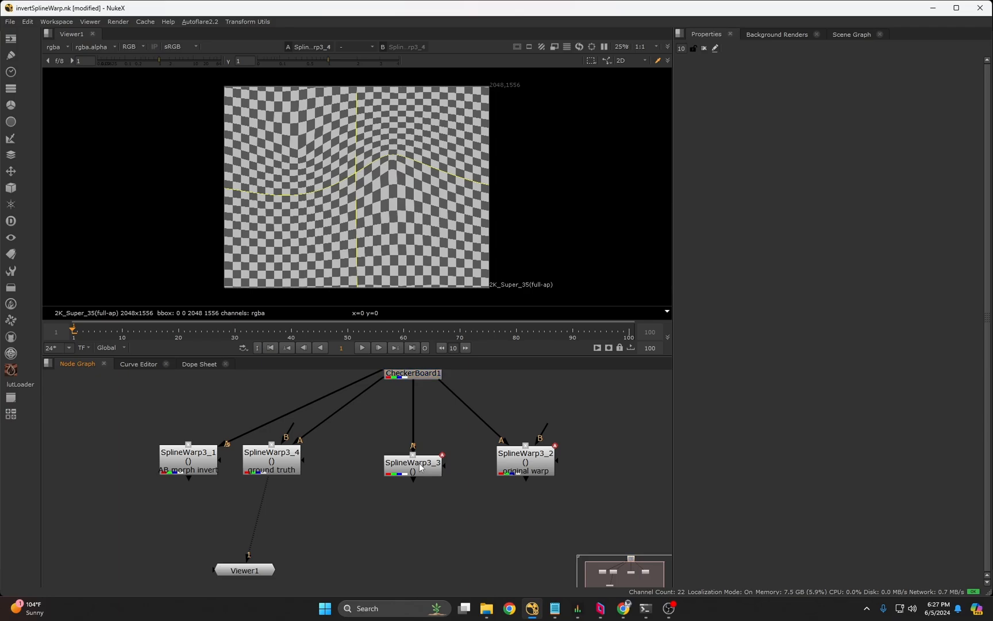
# View the output of SplineWarp3_3 and open its properties
pyautogui.click(420, 467)
pyautogui.press('1')
pyautogui.click(416, 506)
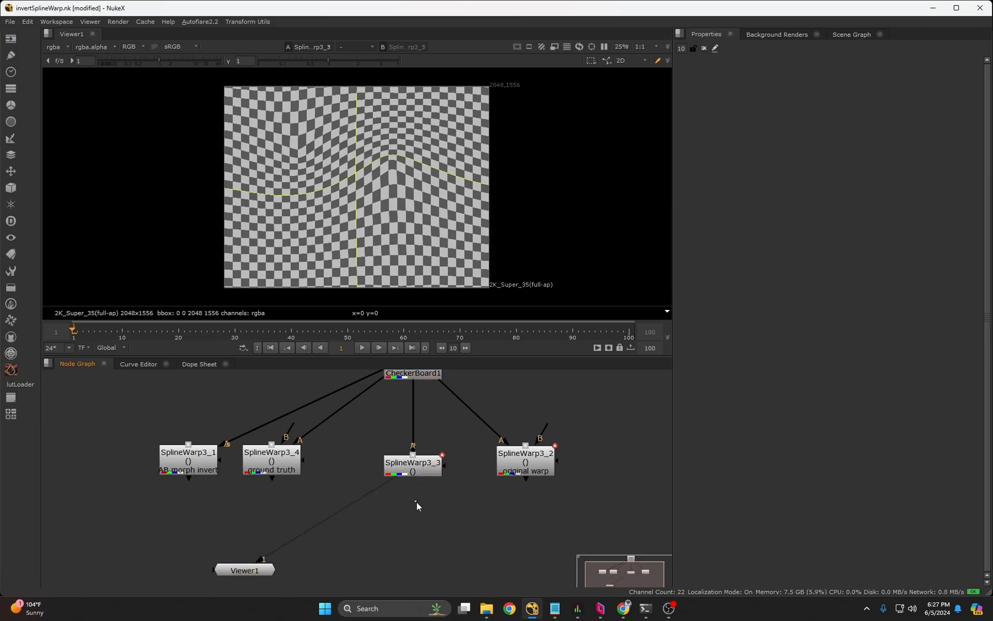
pyautogui.doubleClick(415, 471)
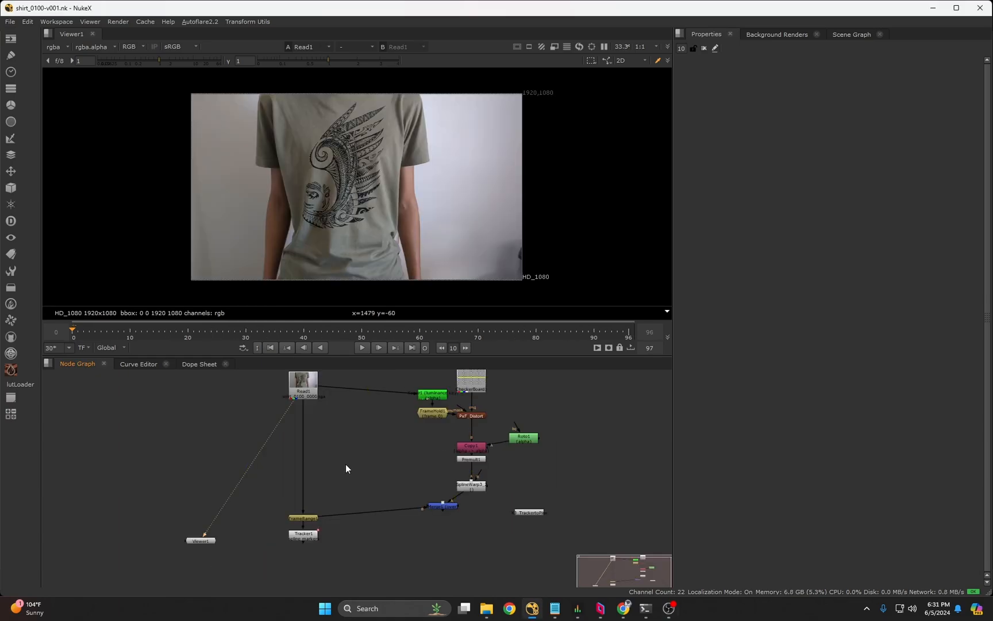
# View the Tracker1 spline markers node in the shirt script and open its properties
pyautogui.scroll(3, 316, 415)
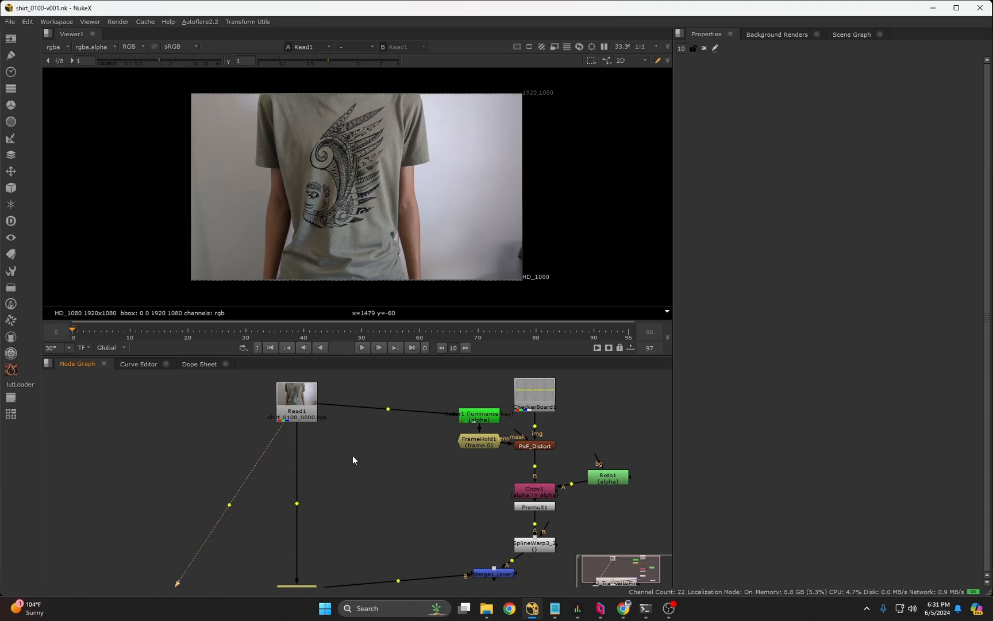
pyautogui.scroll(-3, 354, 454)
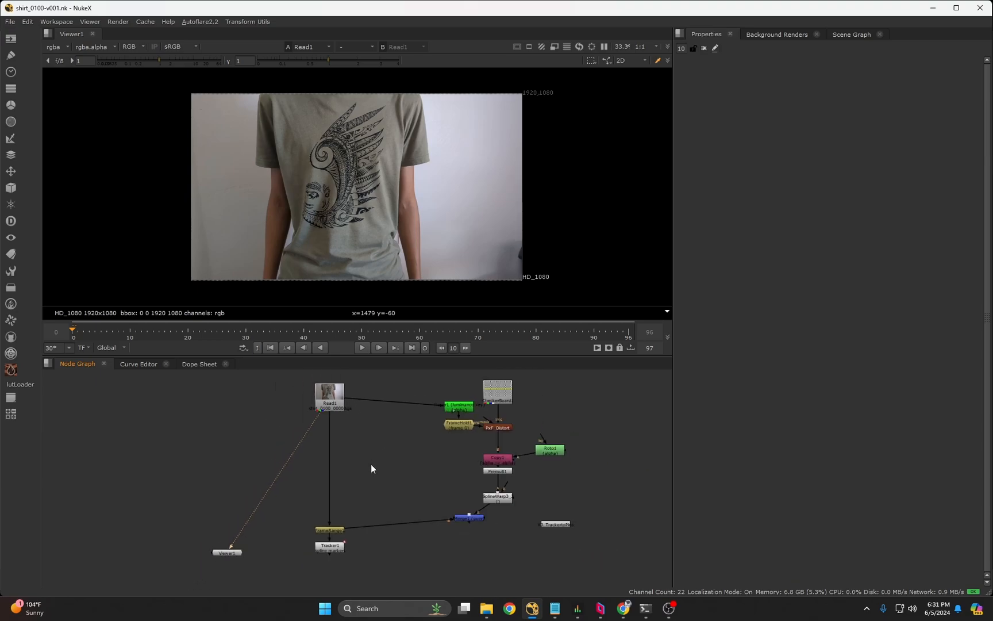
pyautogui.scroll(3, 371, 467)
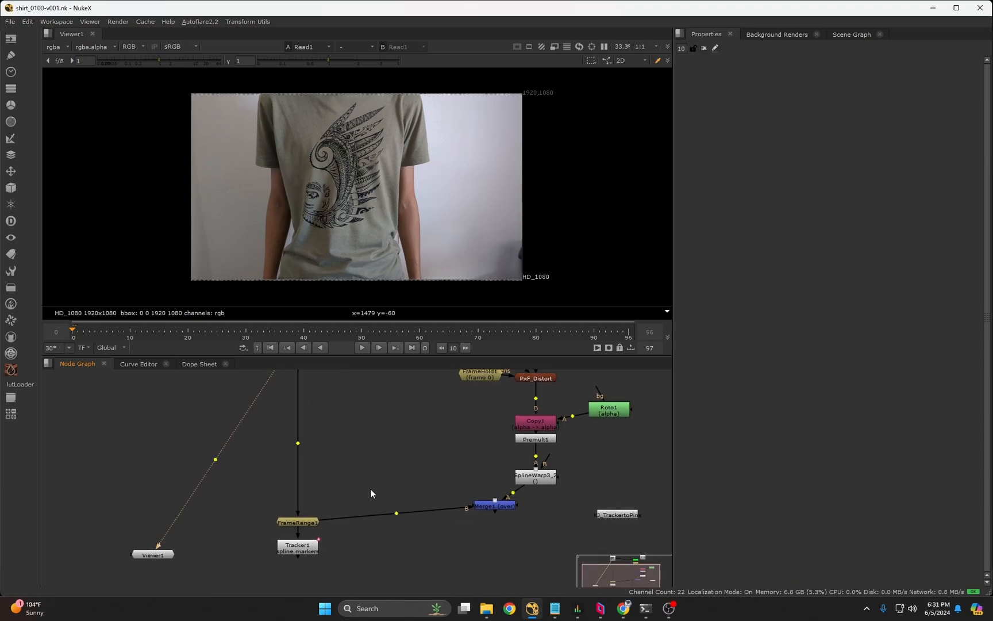
pyautogui.scroll(3, 329, 507)
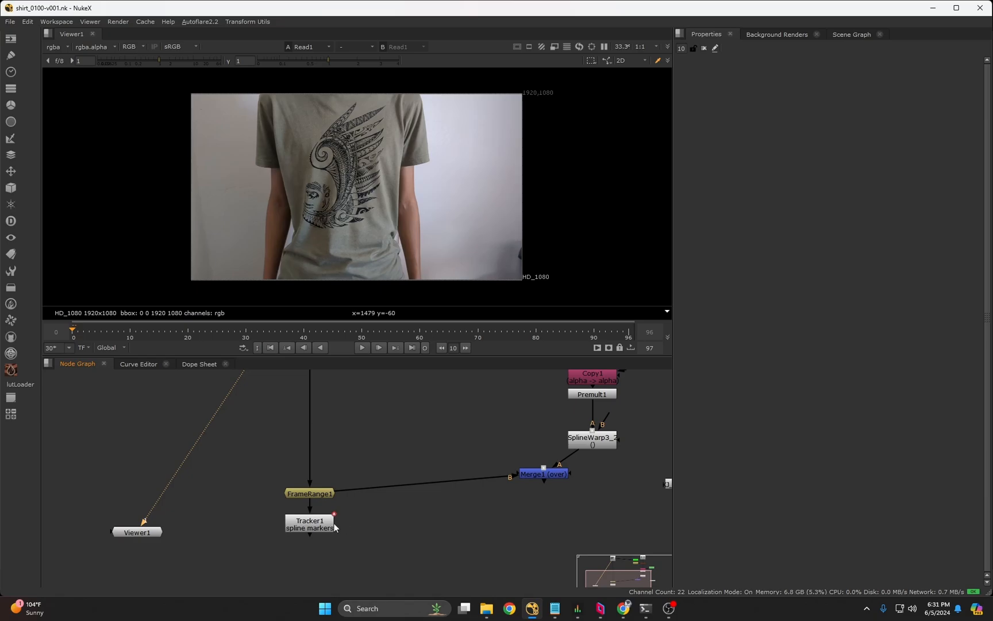
pyautogui.click(325, 523)
pyautogui.press('1')
pyautogui.doubleClick(324, 523)
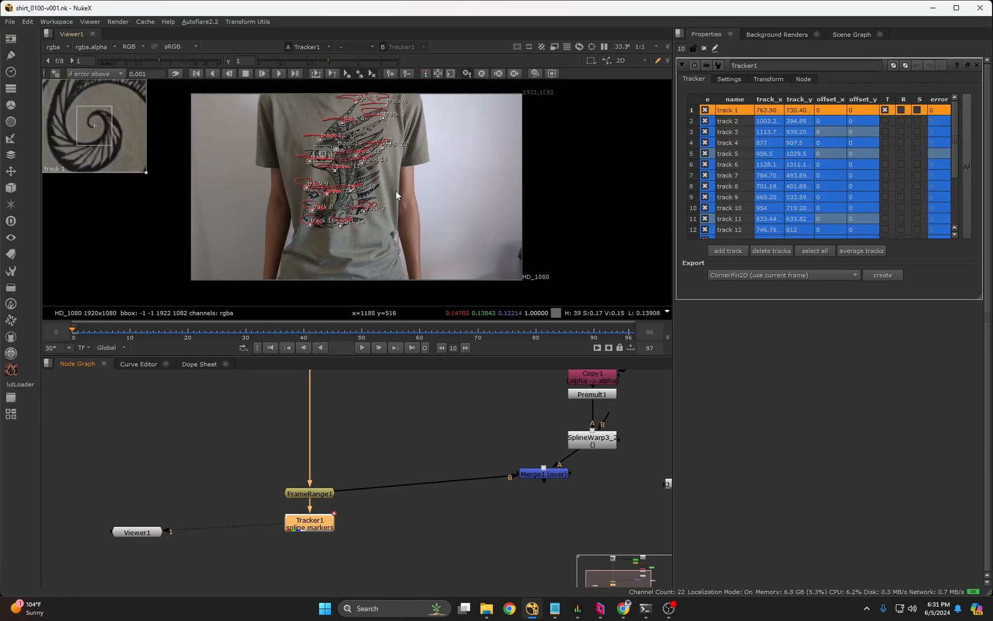
# Show the track points without their animation paths in an enlarged viewer and play the shirt clip forward
pyautogui.press('q')
pyautogui.press('space')
pyautogui.scroll(3, 467, 253)
pyautogui.scroll(-1, 641, 274)
pyautogui.moveTo(648, 277); pyautogui.dragTo(646, 287, button='middle')
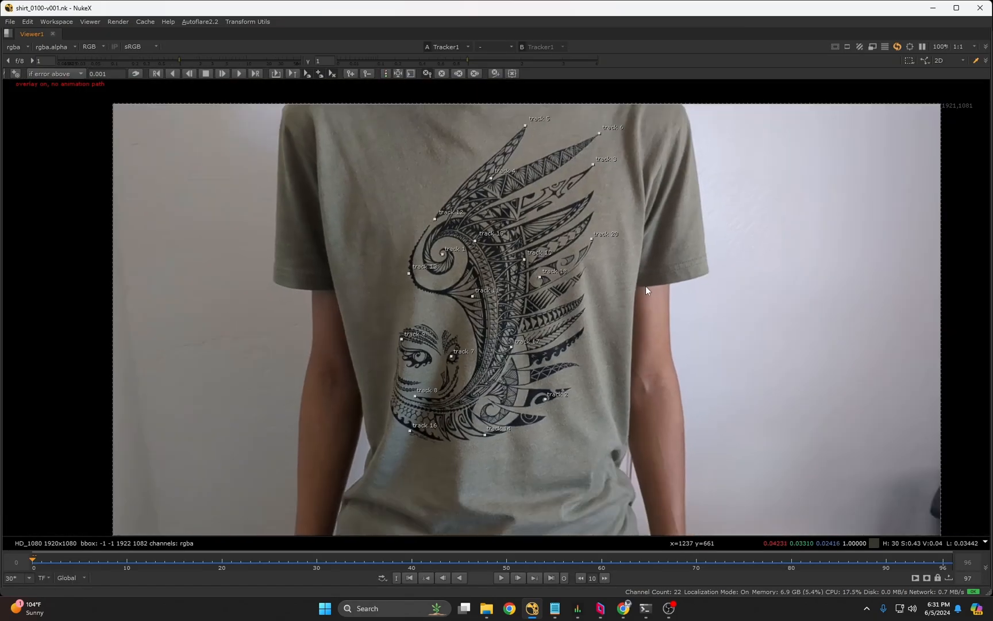
pyautogui.press('l')
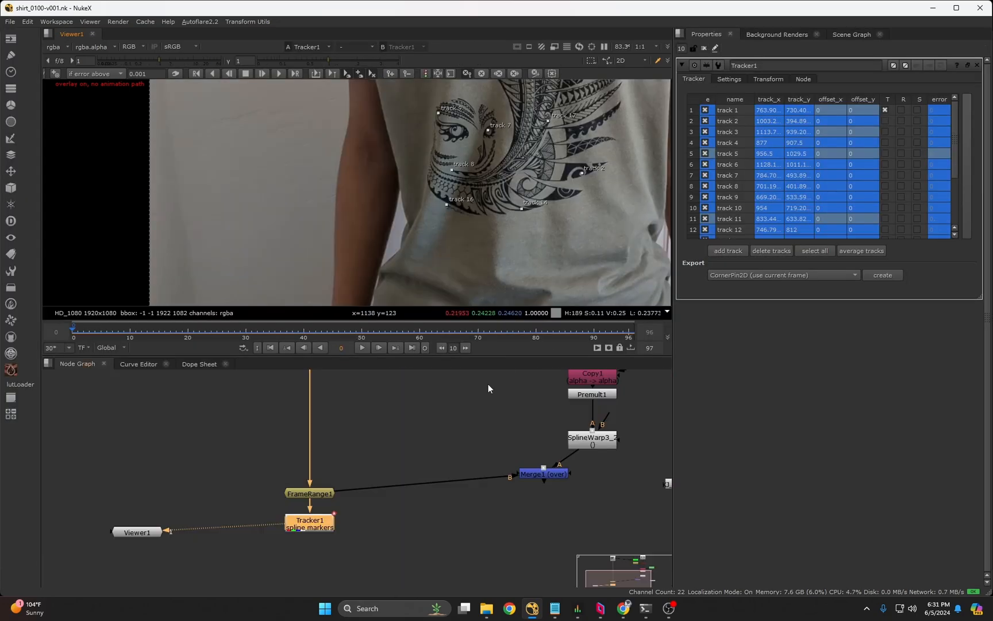
# Move the KJ_TrackertoPins node into the empty space between the Tracker1 and Copy1 branches and open its properties
pyautogui.click(469, 401)
pyautogui.scroll(-5, 445, 449)
pyautogui.scroll(3, 424, 480)
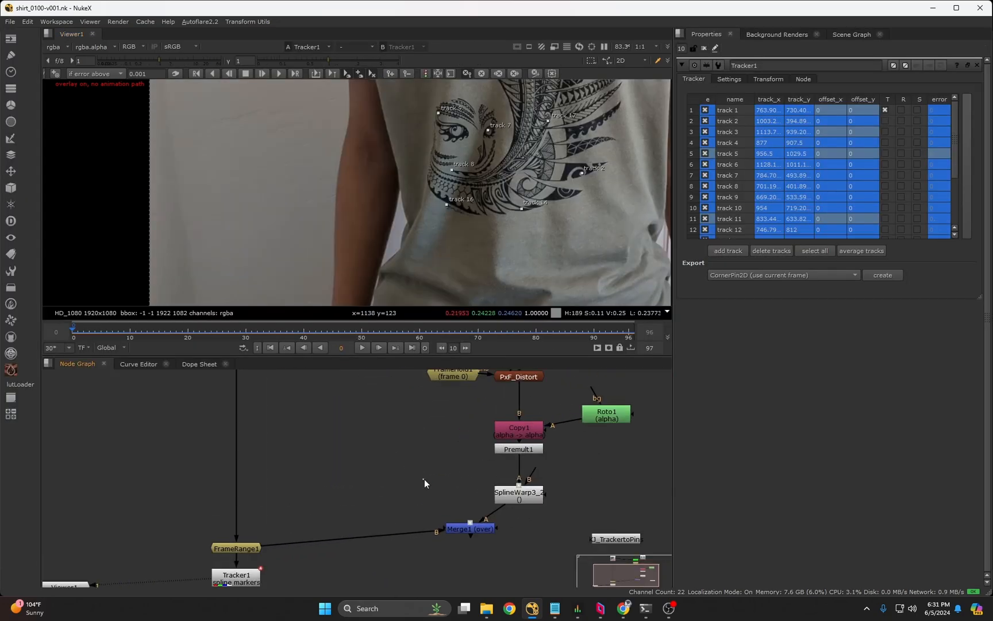
pyautogui.scroll(-1, 479, 510)
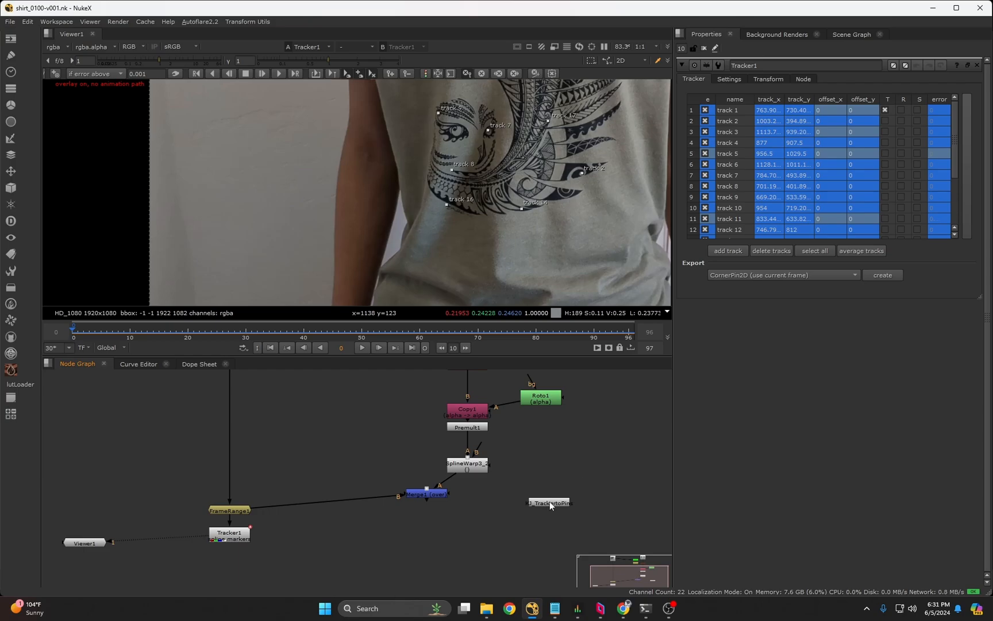
pyautogui.moveTo(549, 501); pyautogui.dragTo(355, 435)
pyautogui.doubleClick(354, 434)
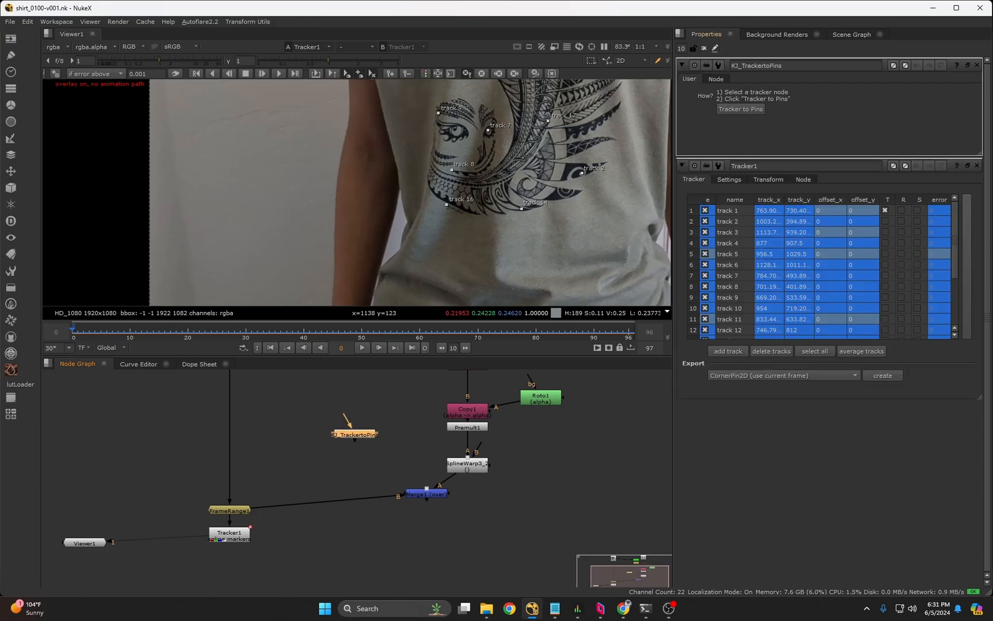
# Switch to the browser, read the Nukepedia description of KJ_Tracker_to_Pins v1.2, and return to the Nuke script
pyautogui.hotkey('alt', 'Tab')
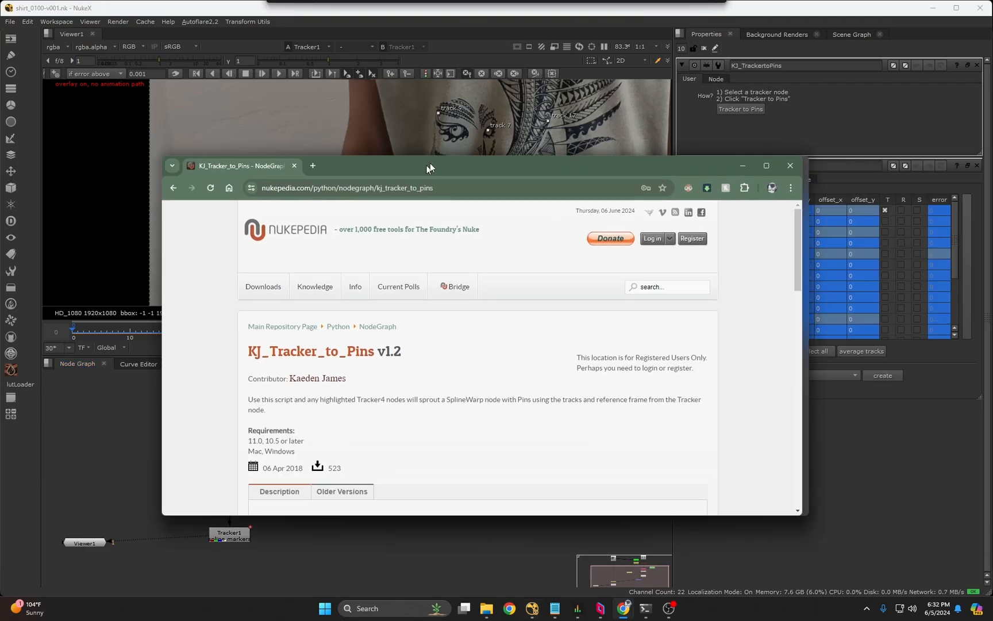
pyautogui.moveTo(430, 163); pyautogui.dragTo(424, 149)
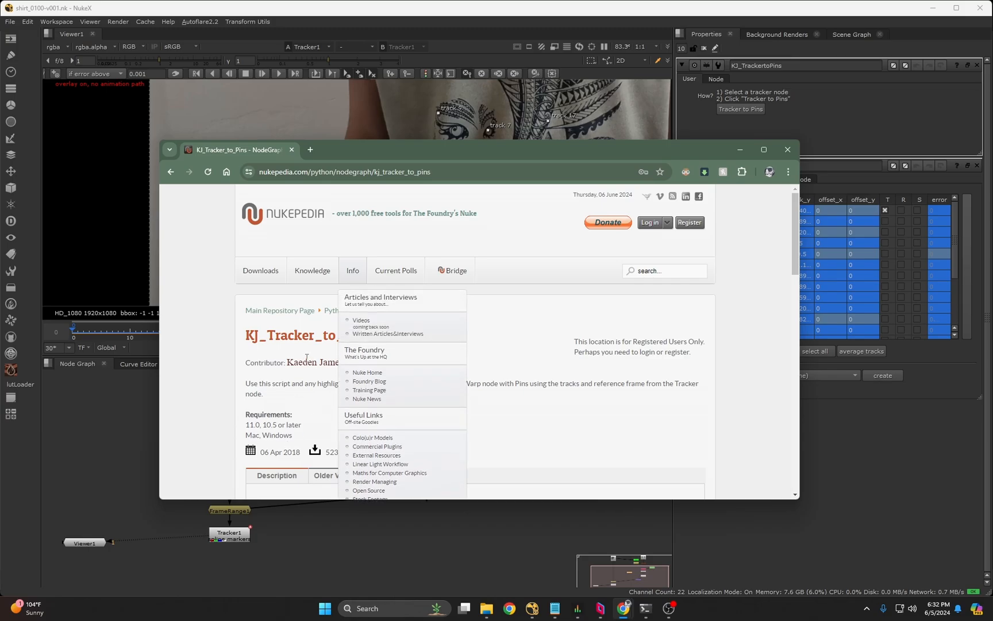
pyautogui.scroll(-1, 688, 381)
pyautogui.scroll(-5, 473, 366)
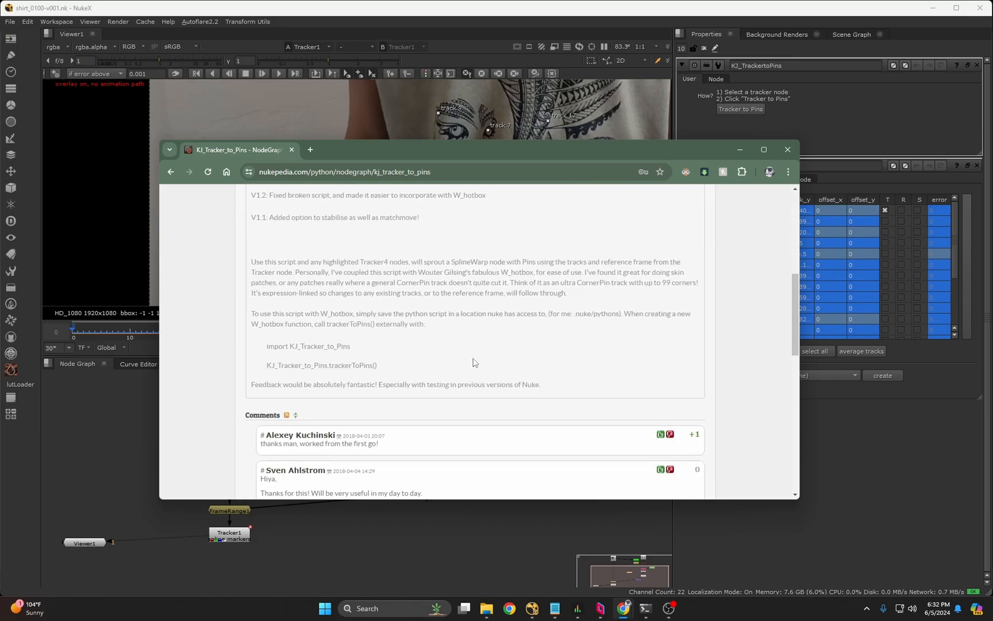
pyautogui.scroll(6, 475, 362)
pyautogui.click(740, 150)
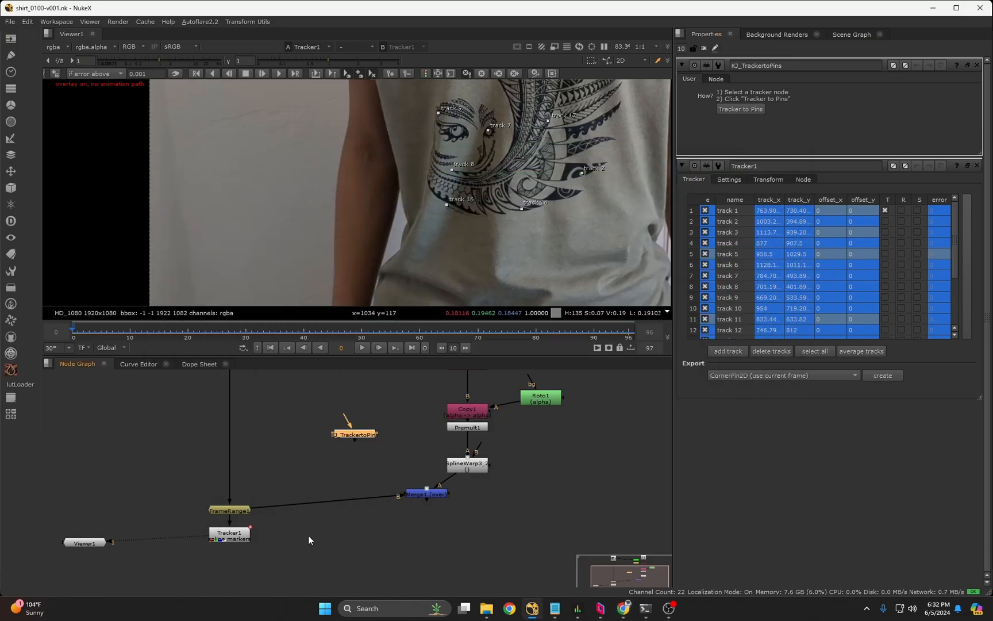
# Select the Tracker1 node and all tracks in its list, and close all open properties panels
pyautogui.click(308, 535)
pyautogui.click(230, 534)
pyautogui.scroll(-3, 736, 230)
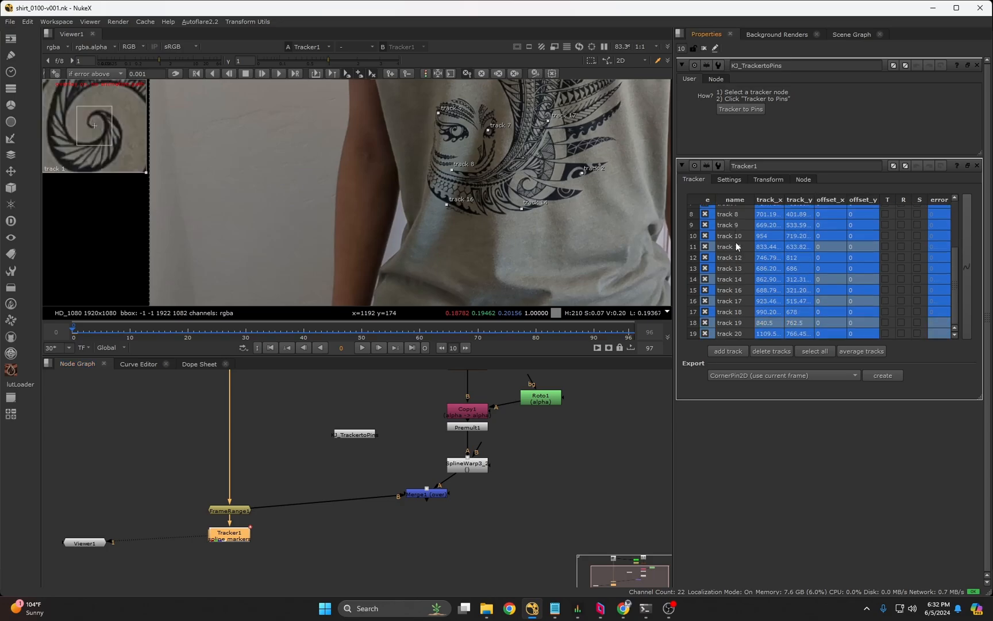
pyautogui.click(699, 205)
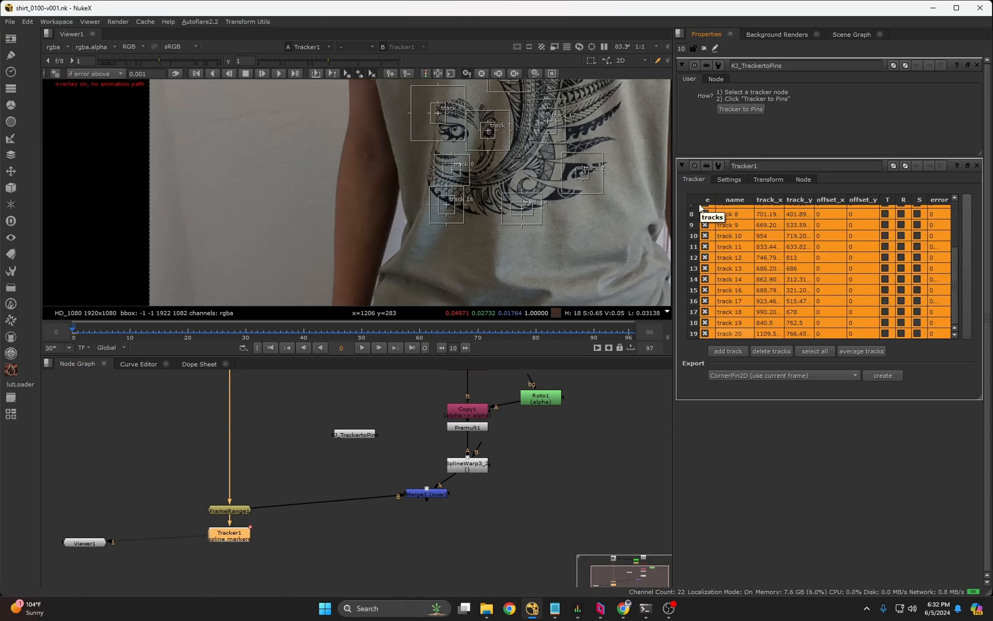
pyautogui.click(716, 152)
pyautogui.hotkey('ctrl', 'shift', 'a')
pyautogui.click(510, 475)
pyautogui.scroll(-2, 526, 430)
pyautogui.scroll(2, 358, 456)
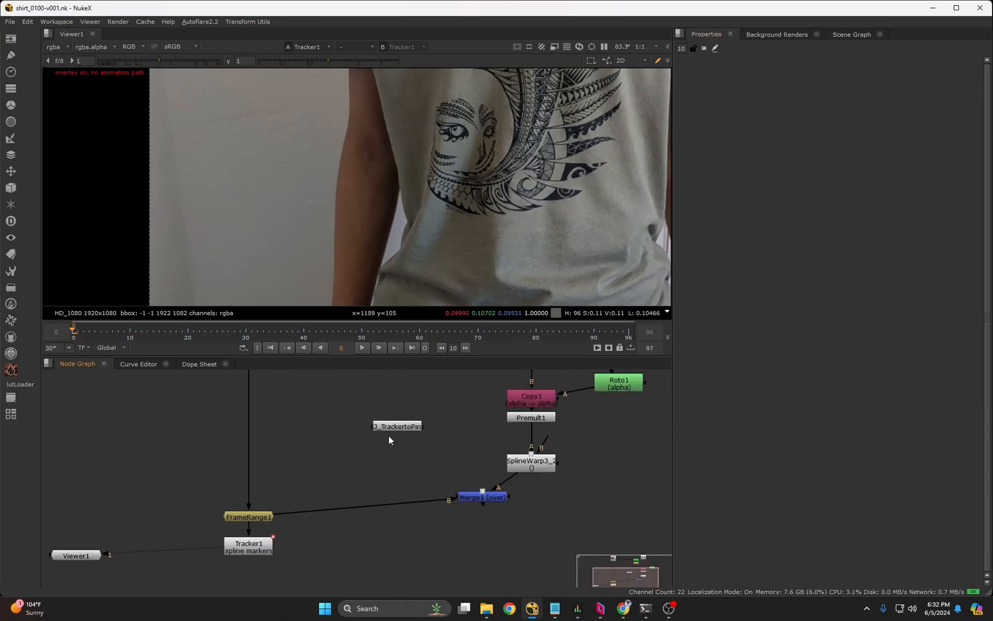
# Move the KJ_TrackertoPins node to the empty space left of the Read1-to-Tracker1 pipe and open its properties
pyautogui.moveTo(392, 429); pyautogui.dragTo(94, 441)
pyautogui.click(184, 451)
pyautogui.moveTo(133, 465); pyautogui.dragTo(177, 437, button='middle')
pyautogui.scroll(-1, 171, 427)
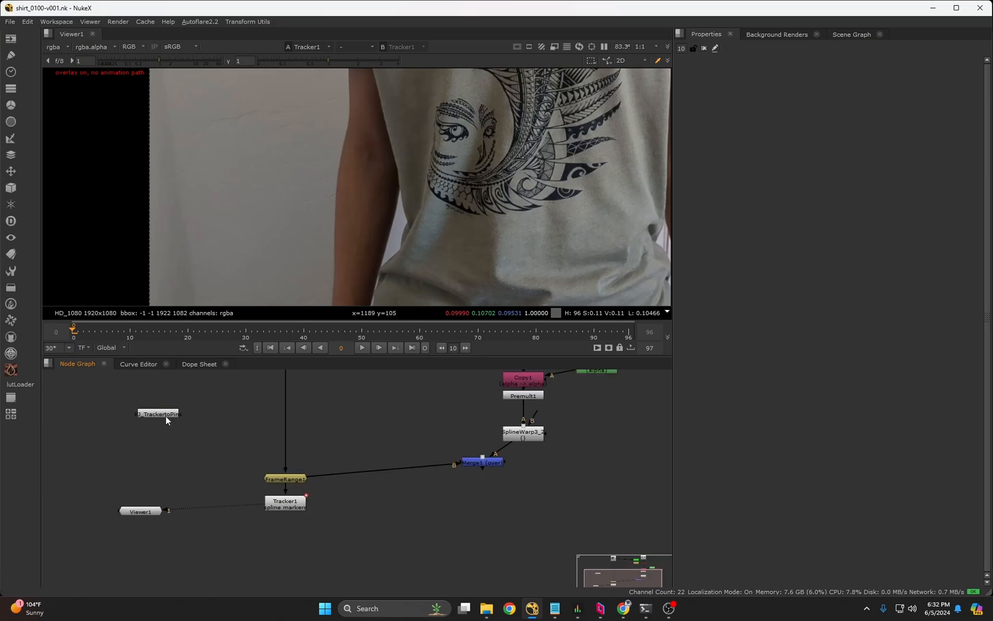
pyautogui.doubleClick(165, 415)
pyautogui.click(153, 458)
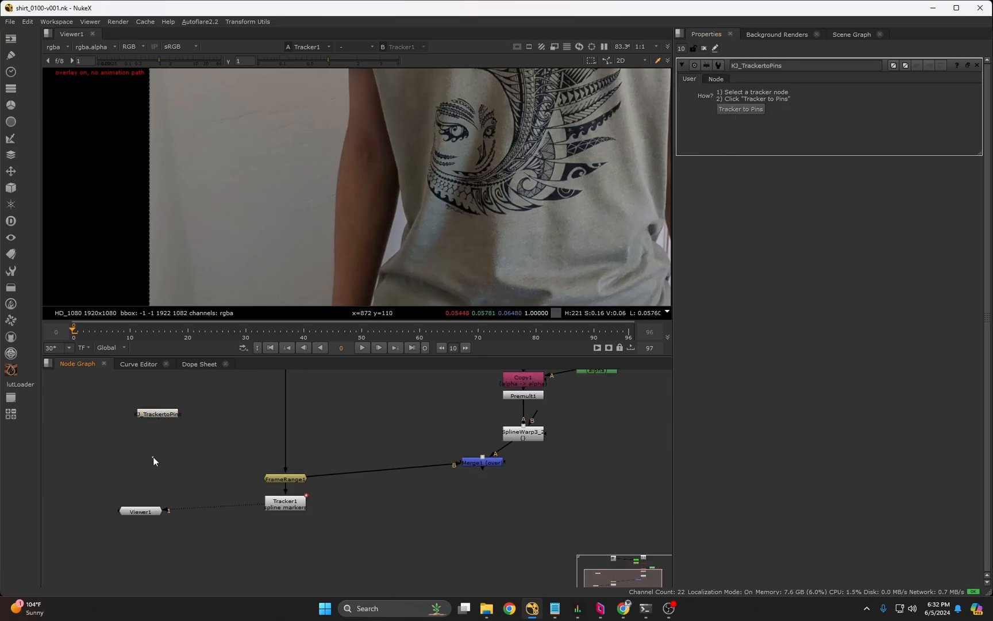
# Move the Viewer1 node further below the tracker branch and save the script
pyautogui.moveTo(145, 512); pyautogui.dragTo(115, 580)
pyautogui.click(191, 476)
pyautogui.hotkey('ctrl', 's')
pyautogui.moveTo(191, 449)
pyautogui.mouseDown(button='middle')
pyautogui.moveTo(201, 483)
pyautogui.moveTo(209, 454)
pyautogui.mouseUp(button='middle')
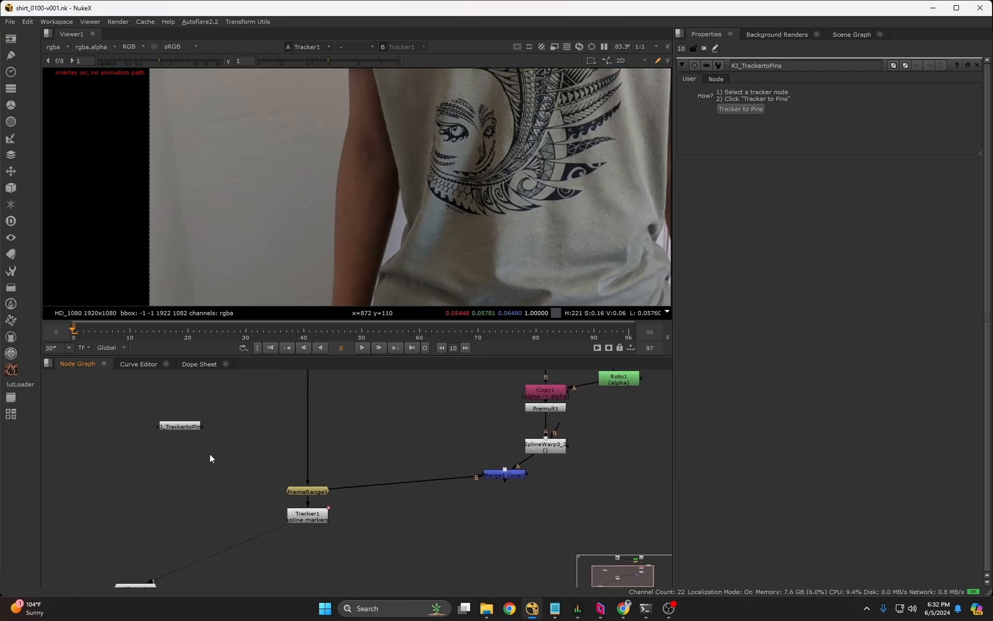
# Generate a Matchmove SplineWarp from Tracker1 with Tracker to Pins and place it left of the tracker
pyautogui.click(313, 517)
pyautogui.click(758, 108)
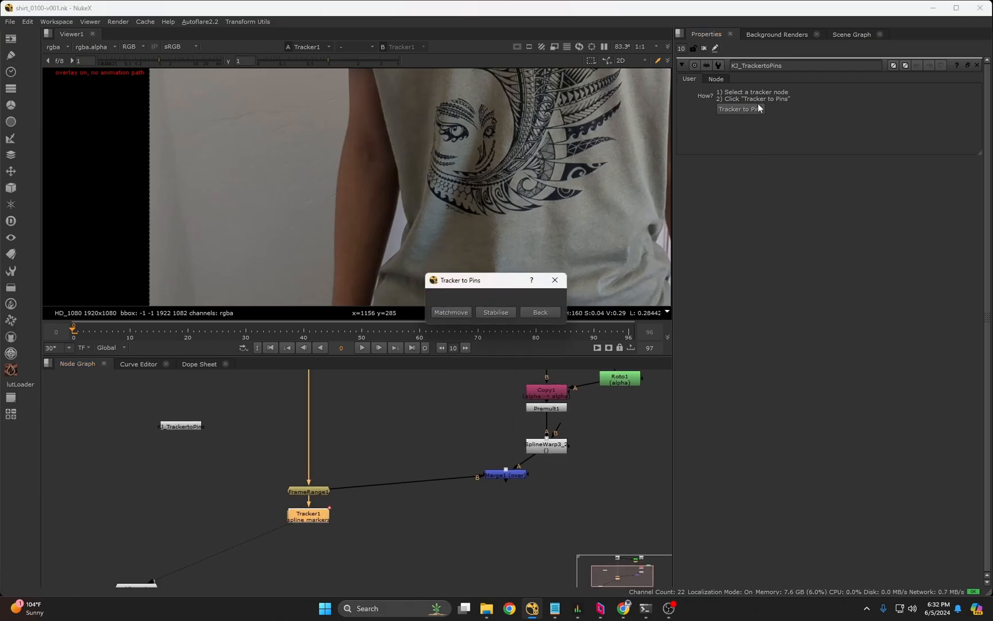
pyautogui.click(451, 312)
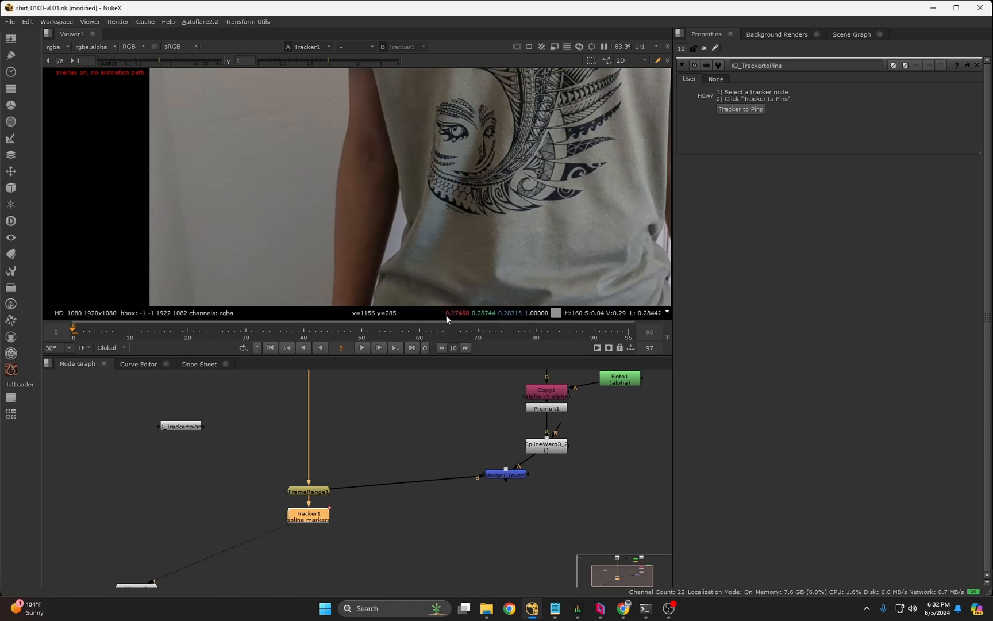
pyautogui.moveTo(357, 512); pyautogui.dragTo(197, 498)
# Generate a Stabilise SplineWarp from Tracker1 with Tracker to Pins and place it beside the matchmove SplineWarp
pyautogui.click(311, 513)
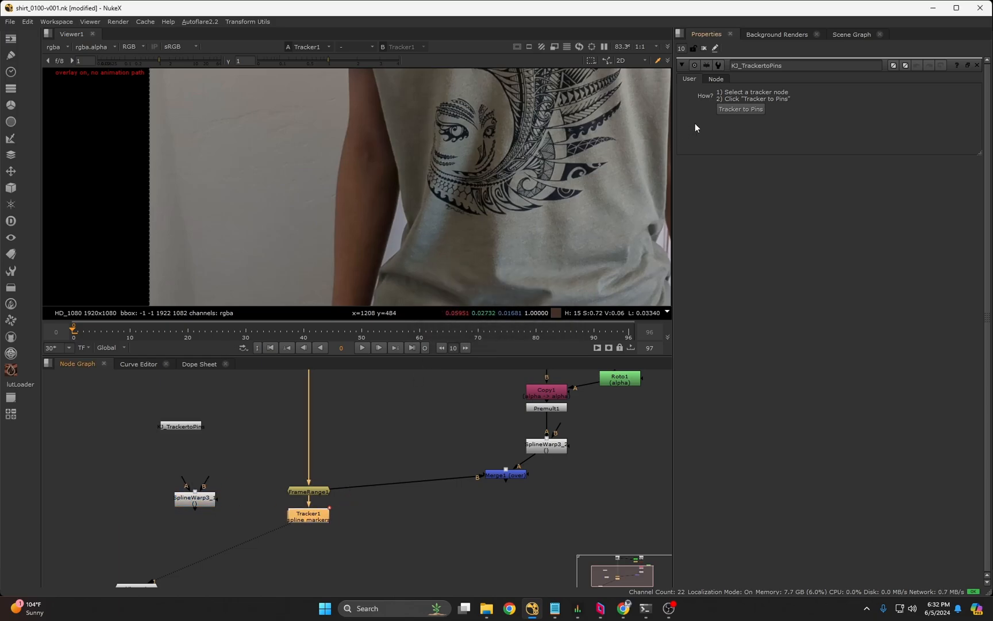
pyautogui.click(741, 108)
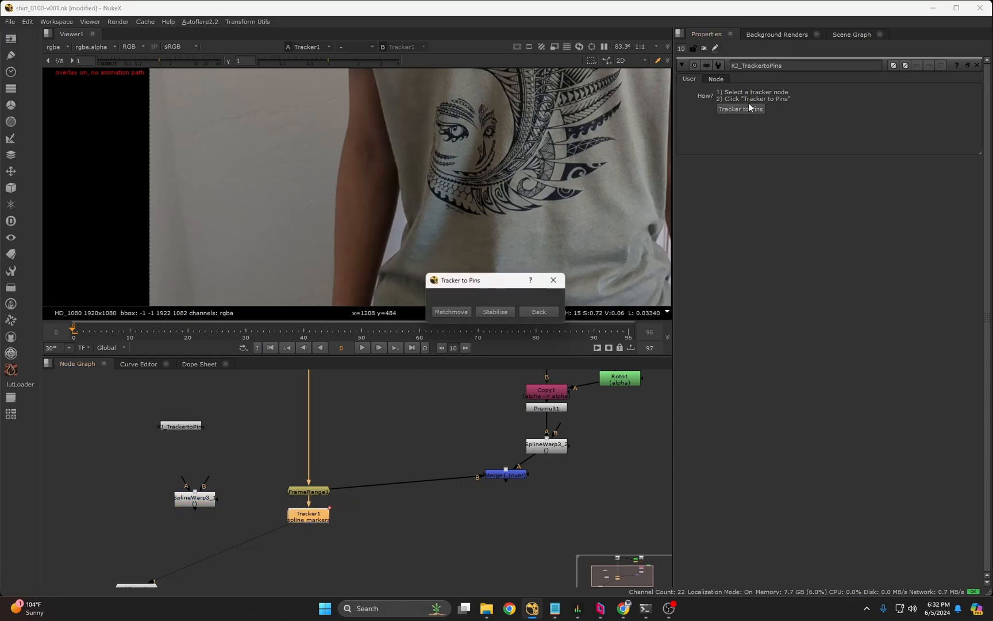
pyautogui.click(495, 312)
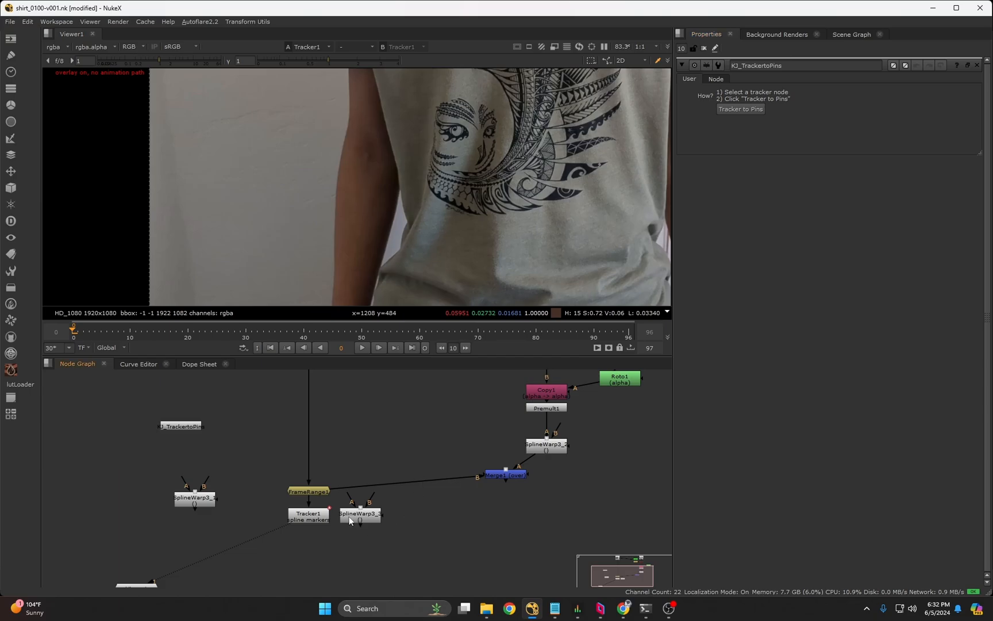
pyautogui.moveTo(346, 515); pyautogui.dragTo(251, 508)
pyautogui.click(240, 523)
# Replace the existing SplineWarp between Premult1 and Merge1 with the matchmove SplineWarp and delete the old one
pyautogui.scroll(-4, 290, 463)
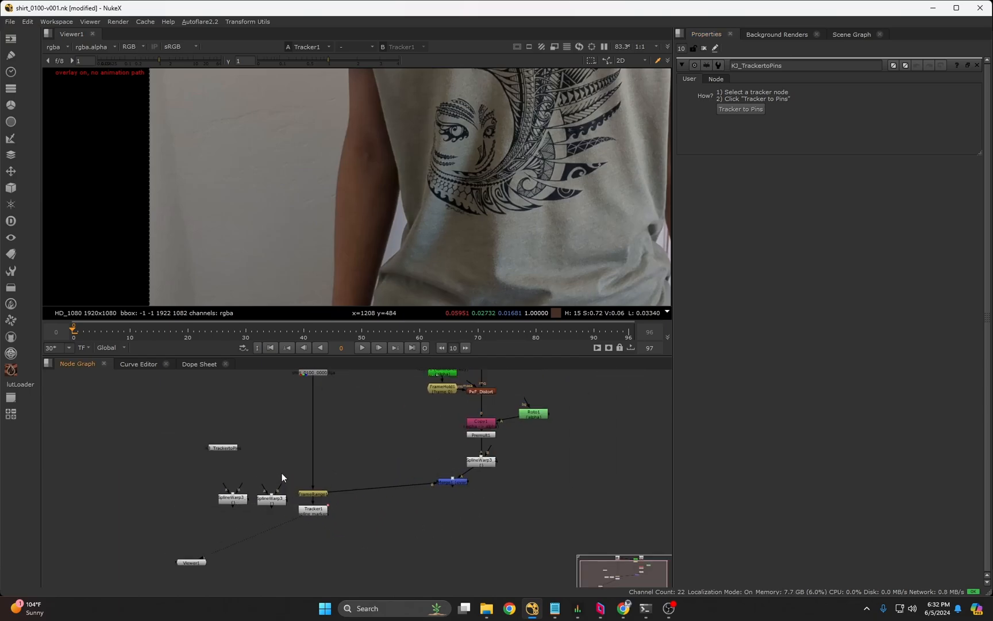
pyautogui.moveTo(283, 467); pyautogui.dragTo(287, 498, button='middle')
pyautogui.scroll(2, 292, 502)
pyautogui.moveTo(292, 504); pyautogui.dragTo(250, 438)
pyautogui.click(267, 490)
pyautogui.moveTo(234, 540); pyautogui.dragTo(520, 483)
pyautogui.click(520, 493)
pyautogui.press('Delete')
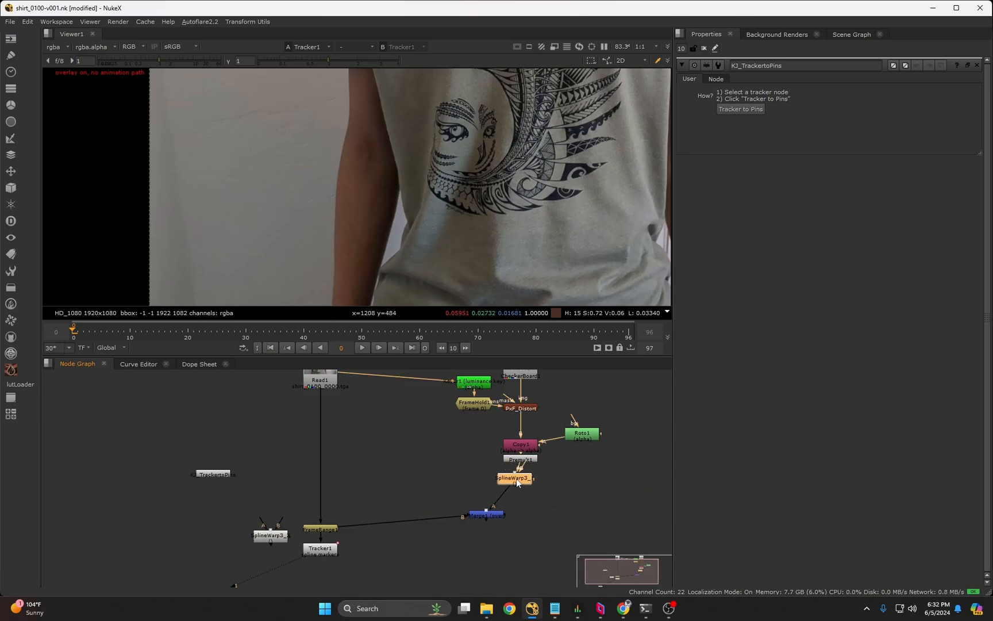
# Label the matchmove SplineWarp under Premult1 "MM" and close its properties
pyautogui.doubleClick(520, 483)
pyautogui.click(816, 79)
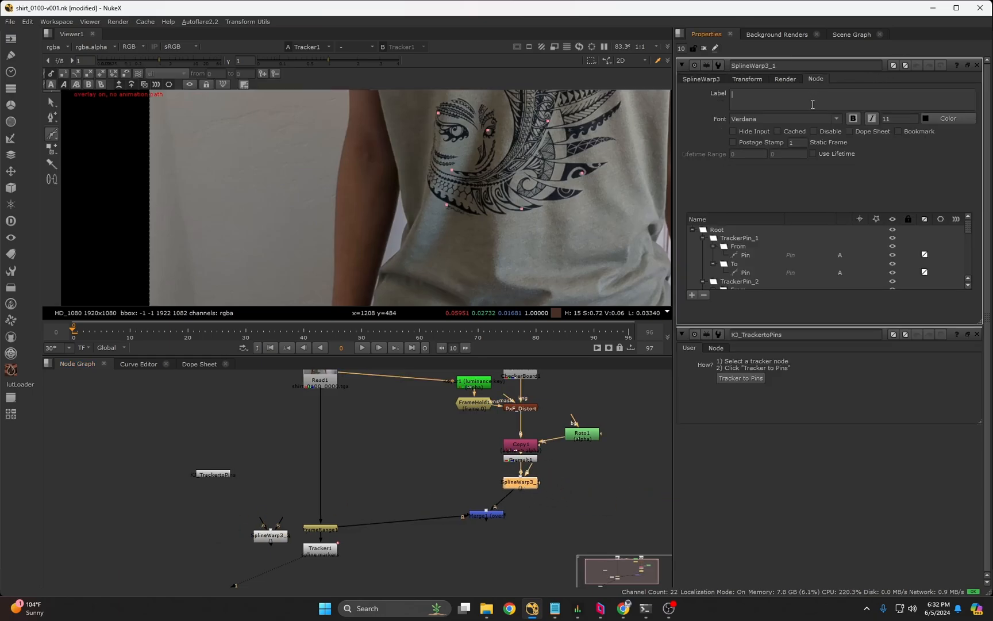
pyautogui.write('MM')
pyautogui.hotkey('ctrl', 'shift', 'a')
pyautogui.click(558, 496)
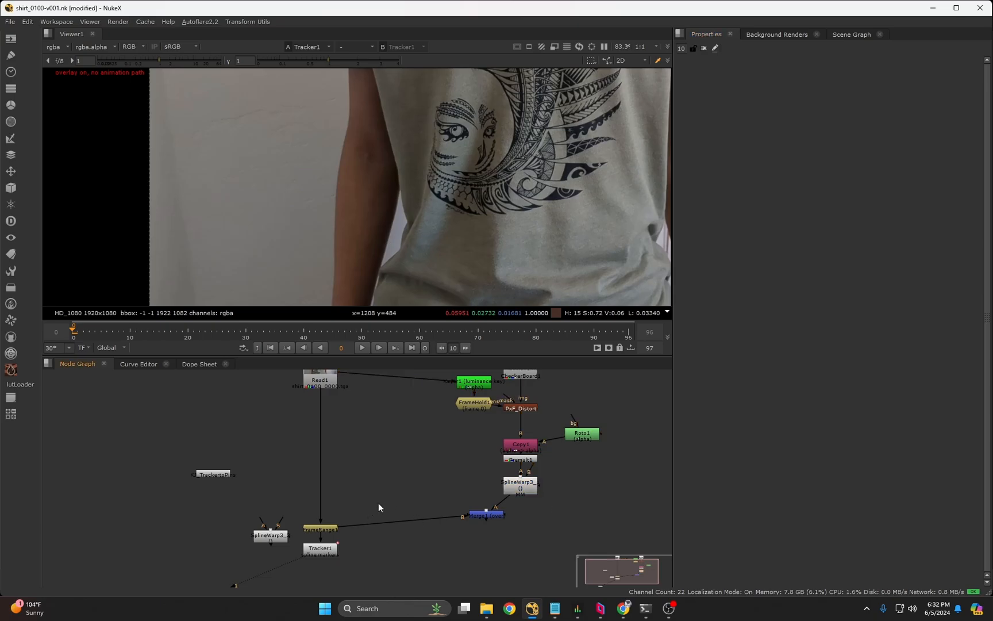
# View Merge1 in an enlarged viewer, play the checkerboard over the shirt, and return to the first frame
pyautogui.click(488, 515)
pyautogui.press('1')
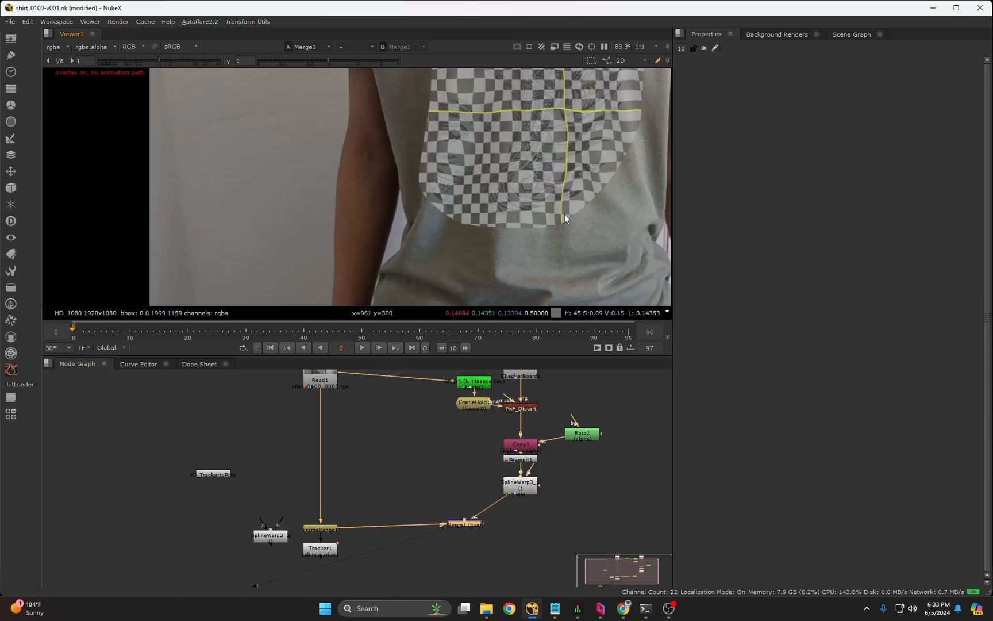
pyautogui.press('f')
pyautogui.press('space')
pyautogui.scroll(3, 468, 246)
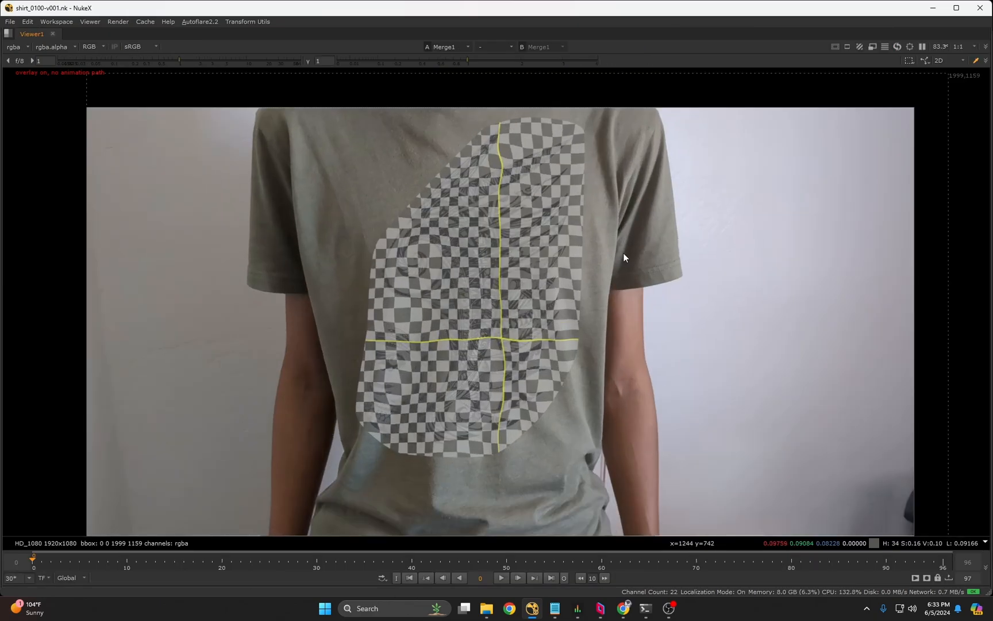
pyautogui.press('l')
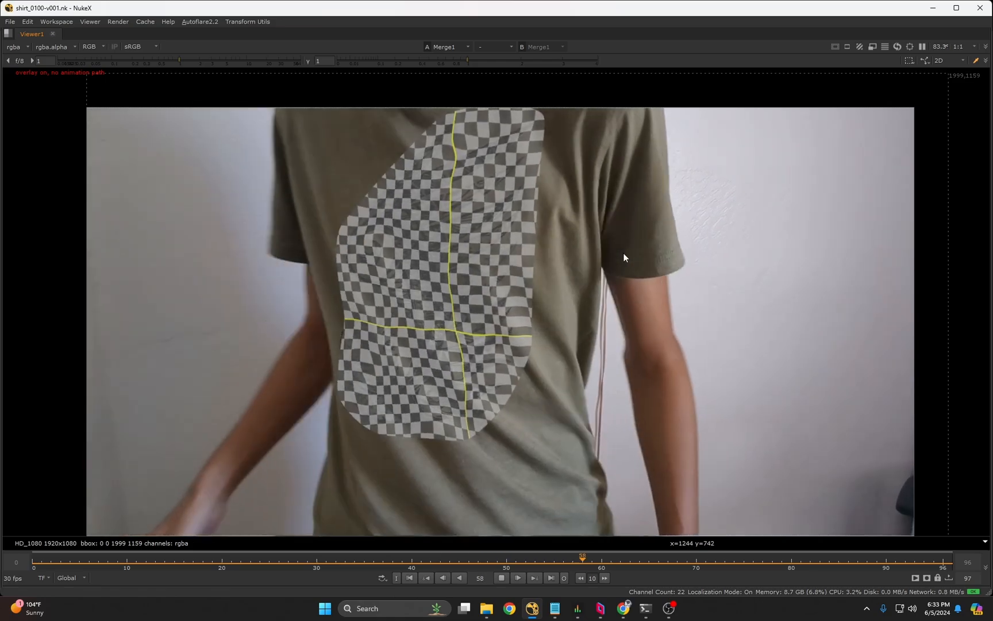
pyautogui.press('k')
pyautogui.press('Home')
pyautogui.press('space')
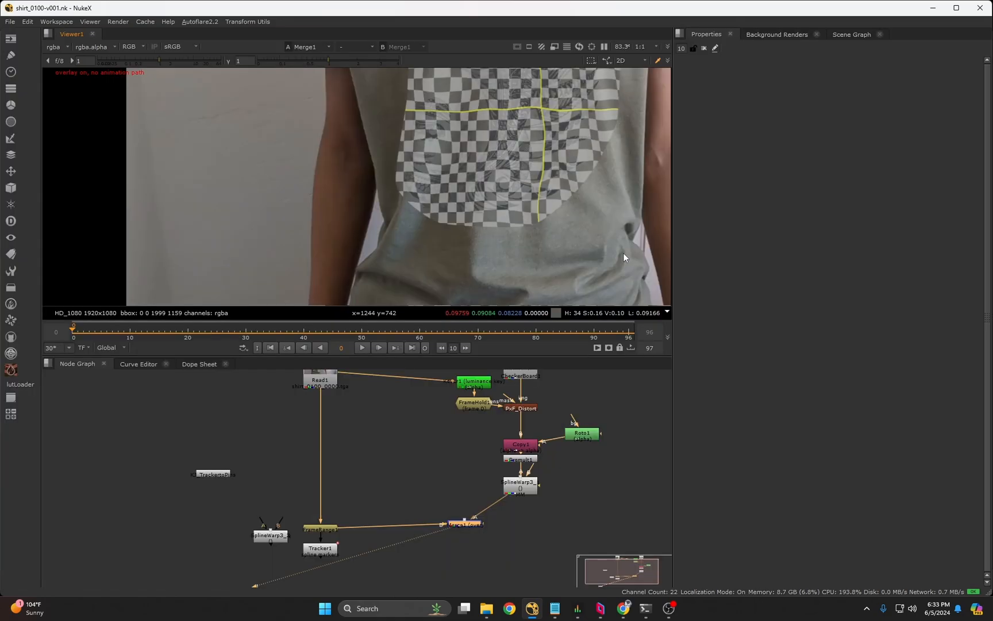
# Label the unconnected stabilise SplineWarp "STABLE" and close its properties
pyautogui.click(371, 464)
pyautogui.moveTo(338, 478); pyautogui.dragTo(366, 471, button='middle')
pyautogui.scroll(2, 366, 477)
pyautogui.doubleClick(286, 533)
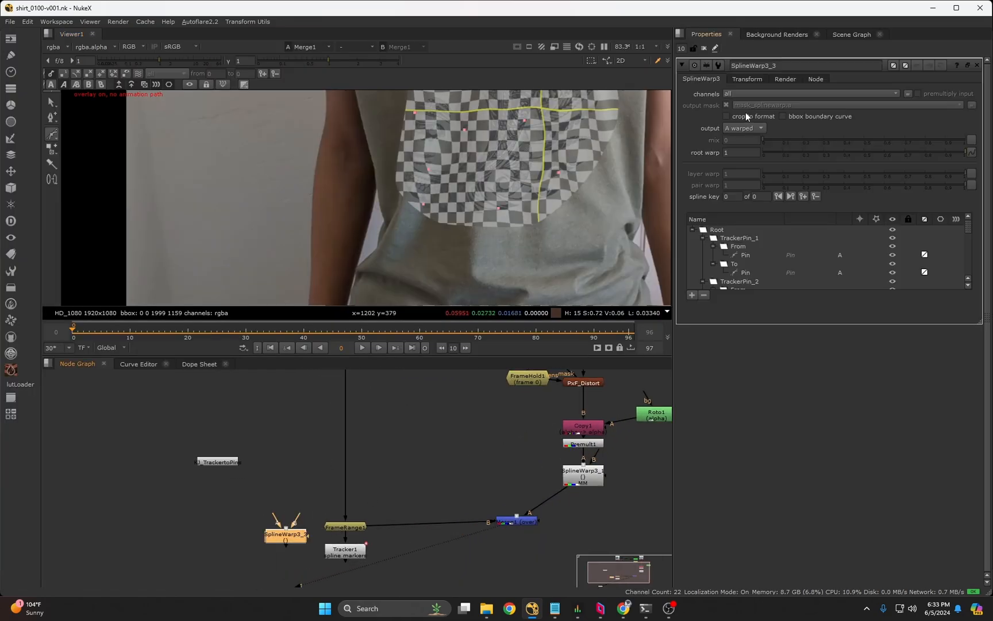
pyautogui.click(821, 79)
pyautogui.click(828, 93)
pyautogui.write('STABLE')
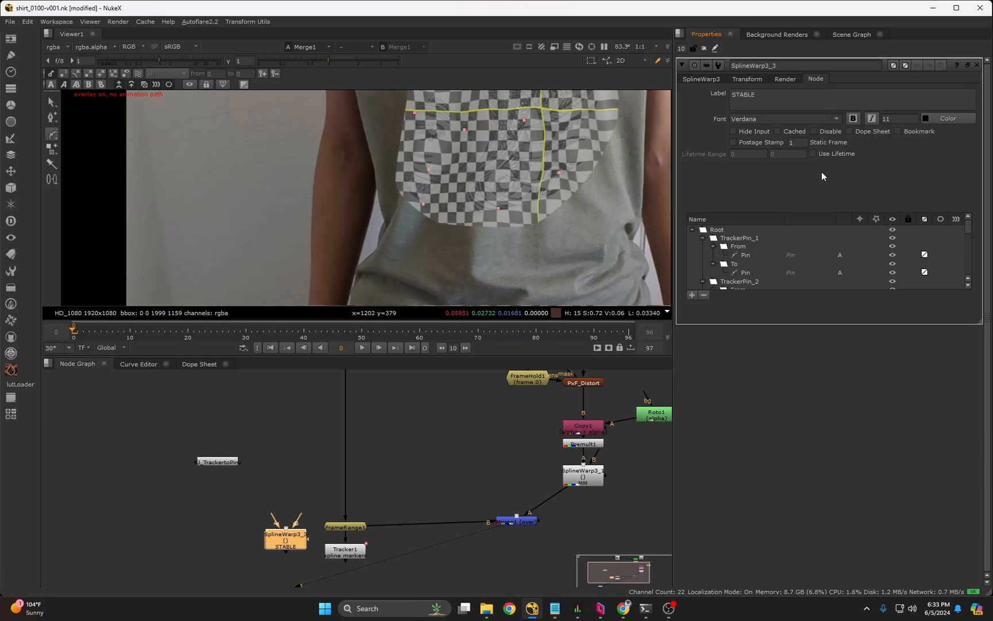
pyautogui.hotkey('ctrl', 'shift', 'a')
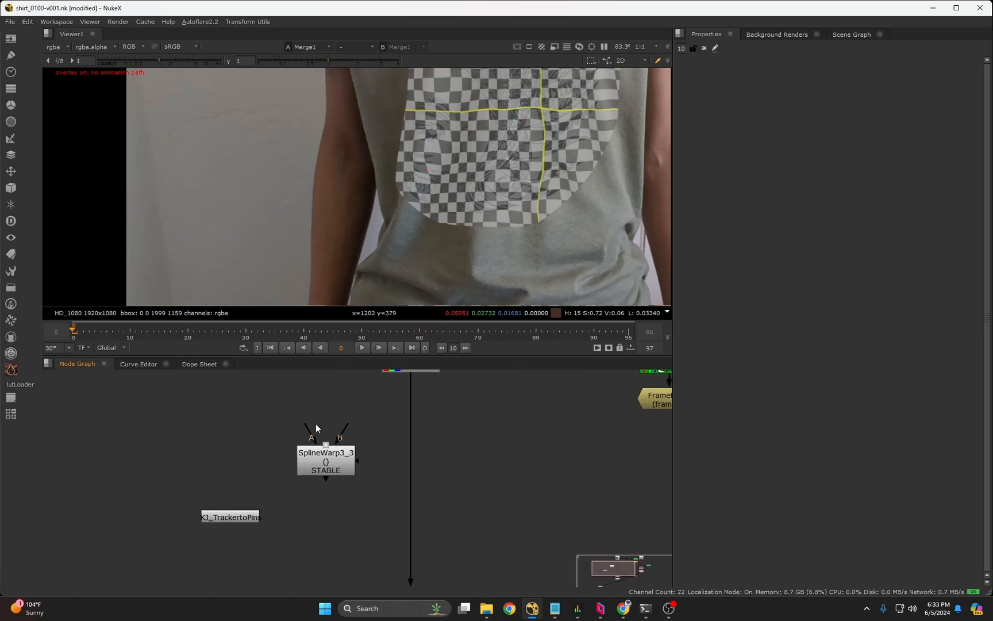
# Connect the STABLE SplineWarp to the Read1 shirt plate and view its output
pyautogui.moveTo(315, 424); pyautogui.dragTo(306, 442, button='middle')
pyautogui.moveTo(300, 445); pyautogui.dragTo(393, 382)
pyautogui.click(320, 477)
pyautogui.press('1')
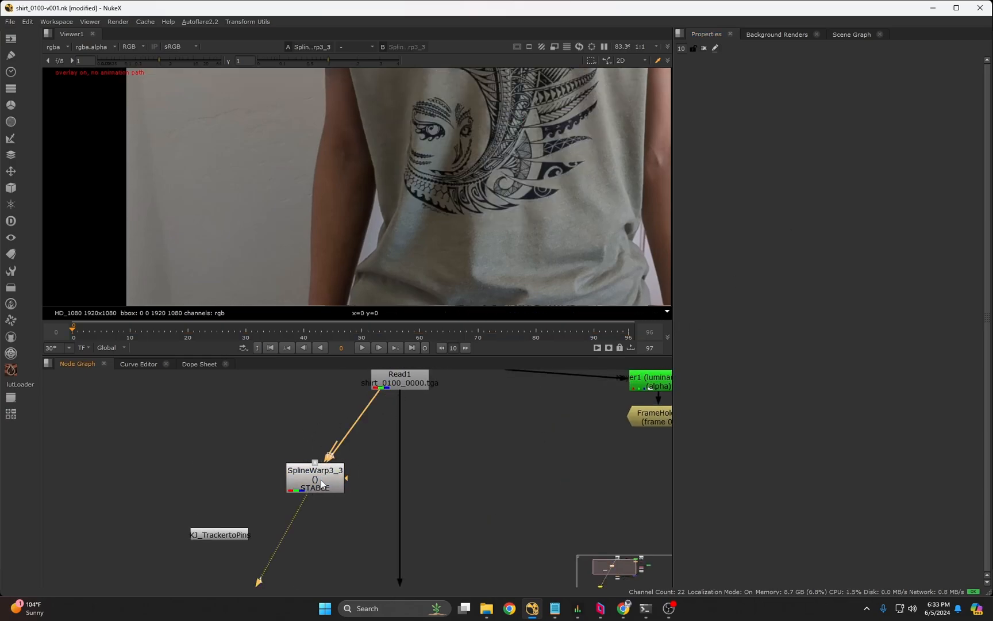
# Save the script and play the stabilised shirt plate in an enlarged viewer
pyautogui.press('space')
pyautogui.press('f')
pyautogui.scroll(1, 632, 256)
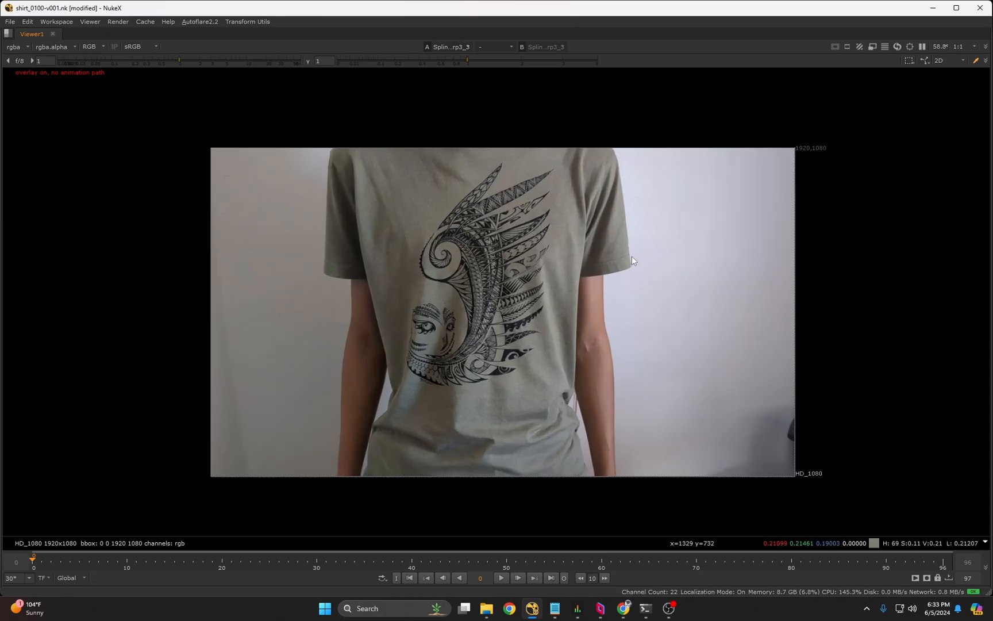
pyautogui.hotkey('ctrl', 's')
pyautogui.press('l')
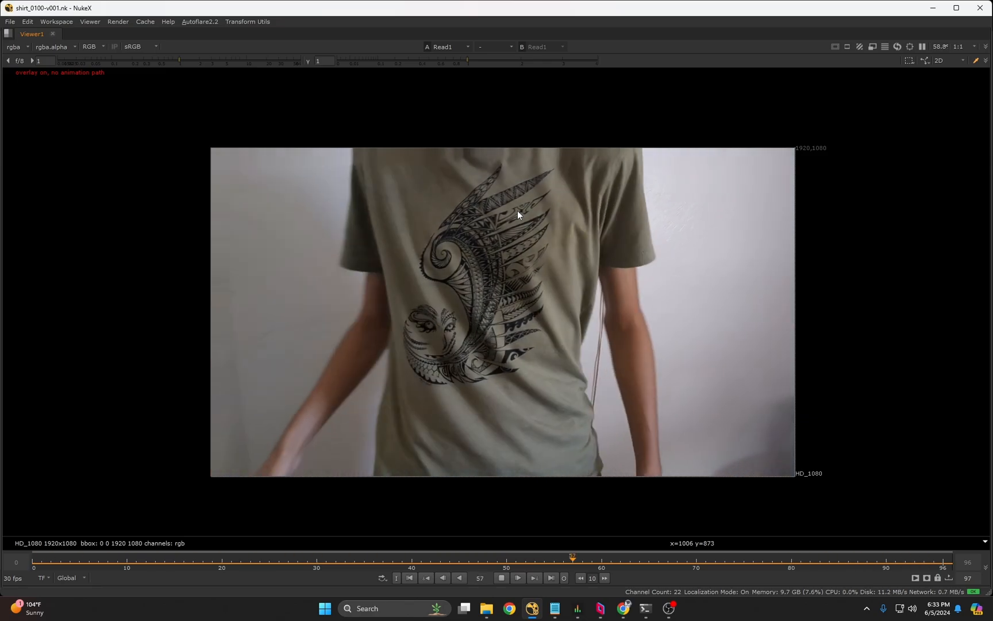
pyautogui.press('k')
pyautogui.press('space')
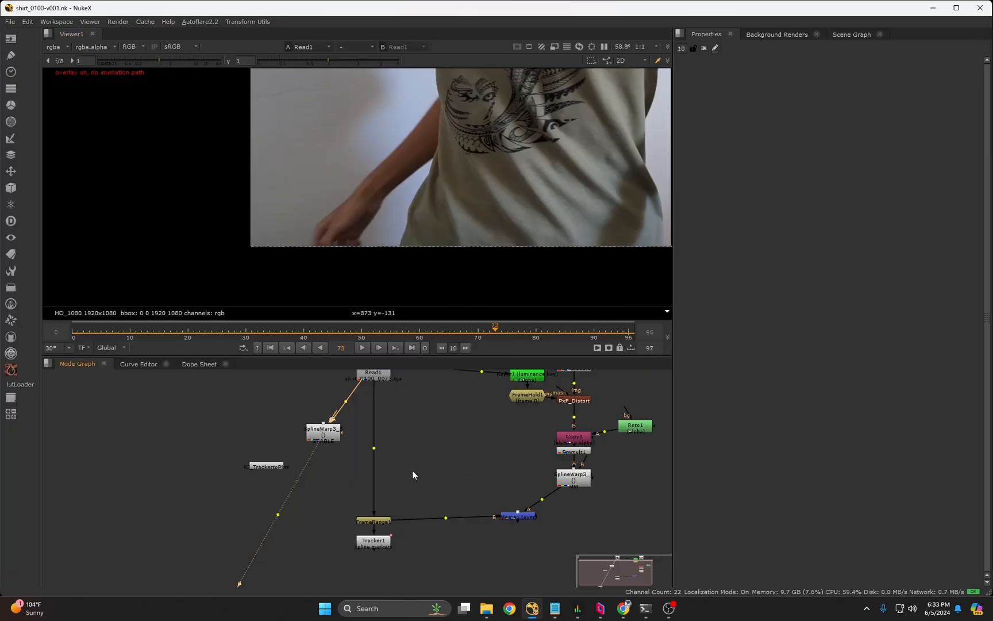
# Delete the STABLE SplineWarp from the Read1 branch and save the script
pyautogui.scroll(3, 273, 471)
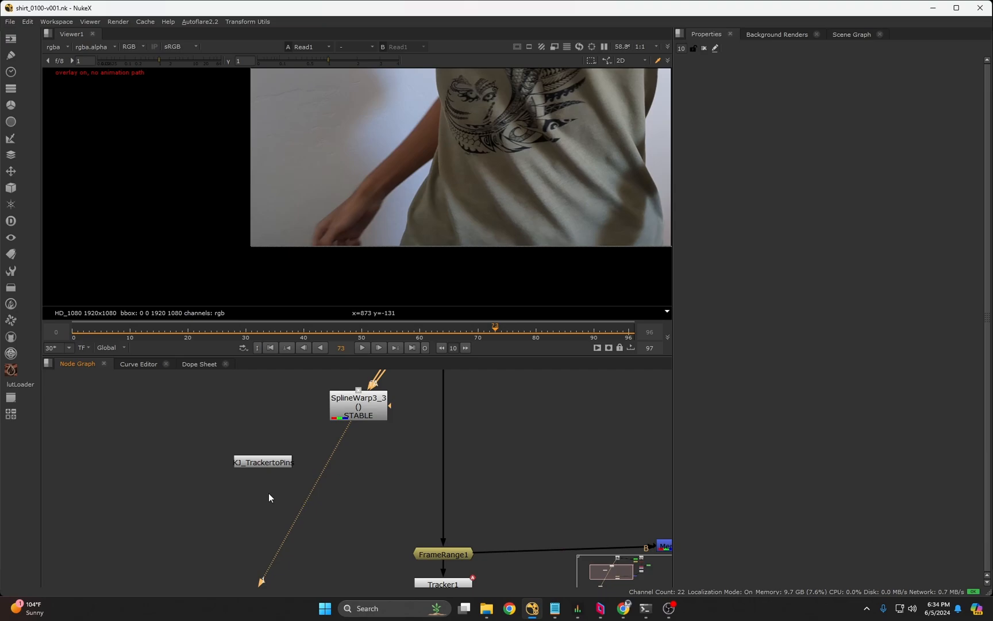
pyautogui.scroll(-4, 269, 492)
pyautogui.scroll(2, 334, 459)
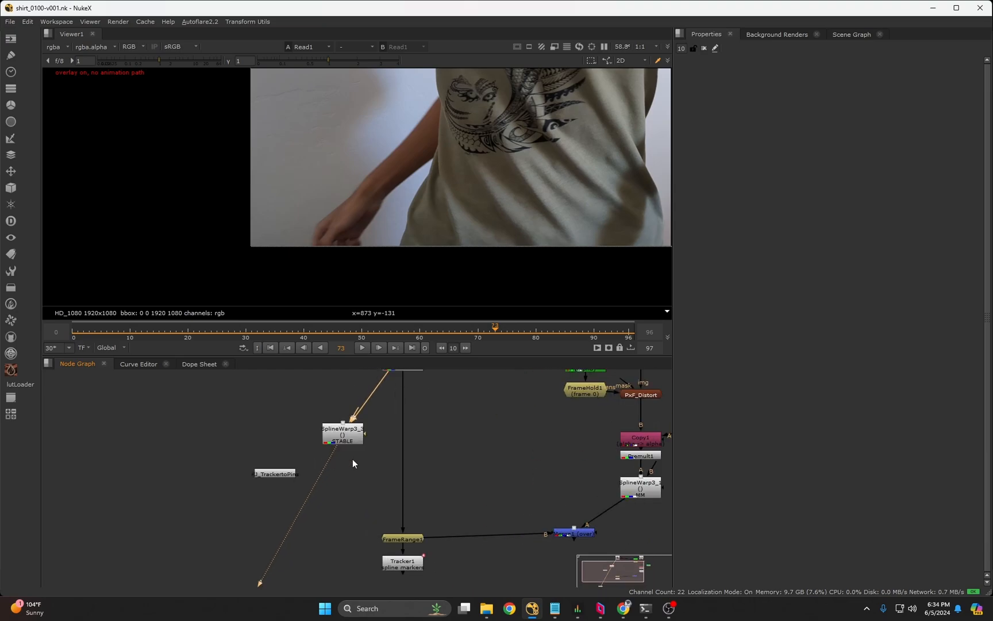
pyautogui.scroll(-2, 351, 460)
pyautogui.click(333, 452)
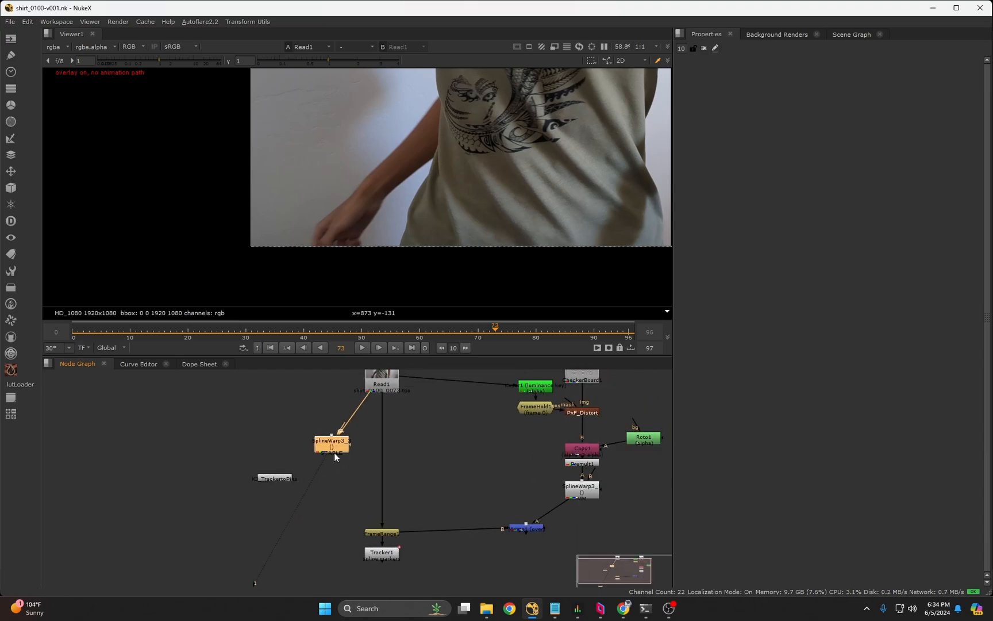
pyautogui.press('Delete')
pyautogui.click(334, 452)
pyautogui.hotkey('ctrl', 's')
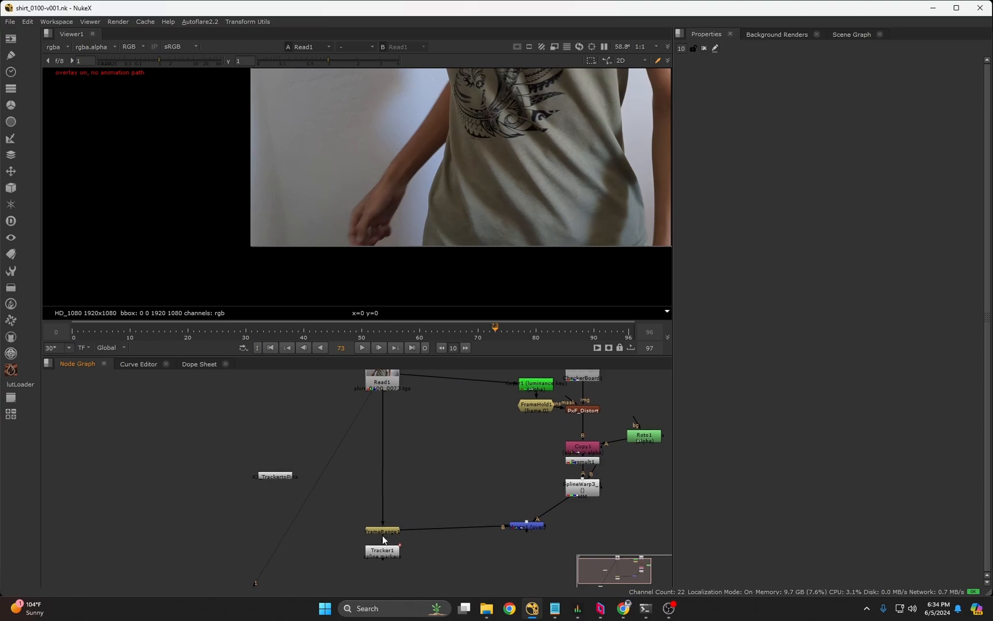
pyautogui.scroll(2, 403, 523)
pyautogui.scroll(-2, 402, 489)
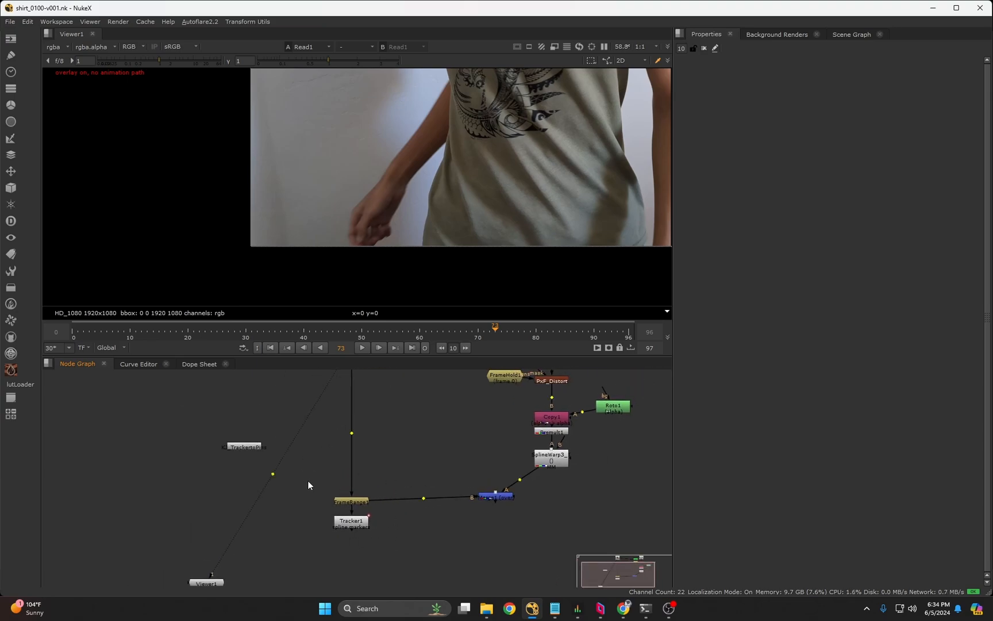
# Reposition the Merge1 node directly below the MM SplineWarp so the connections run straight
pyautogui.scroll(3, 512, 477)
pyautogui.click(560, 468)
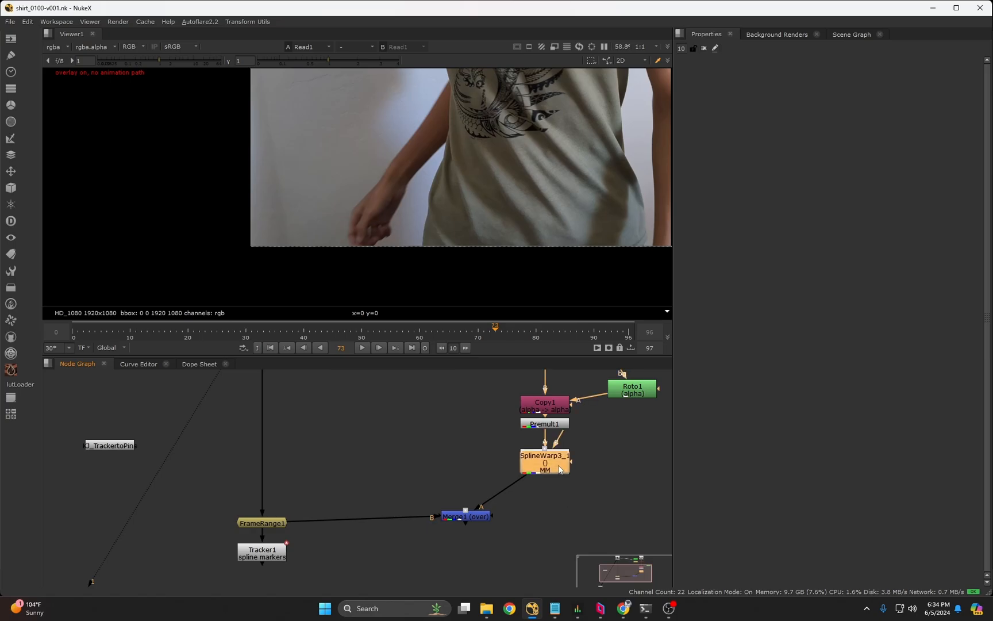
pyautogui.click(569, 498)
pyautogui.moveTo(469, 515); pyautogui.dragTo(545, 521)
pyautogui.click(527, 499)
pyautogui.scroll(-2, 508, 477)
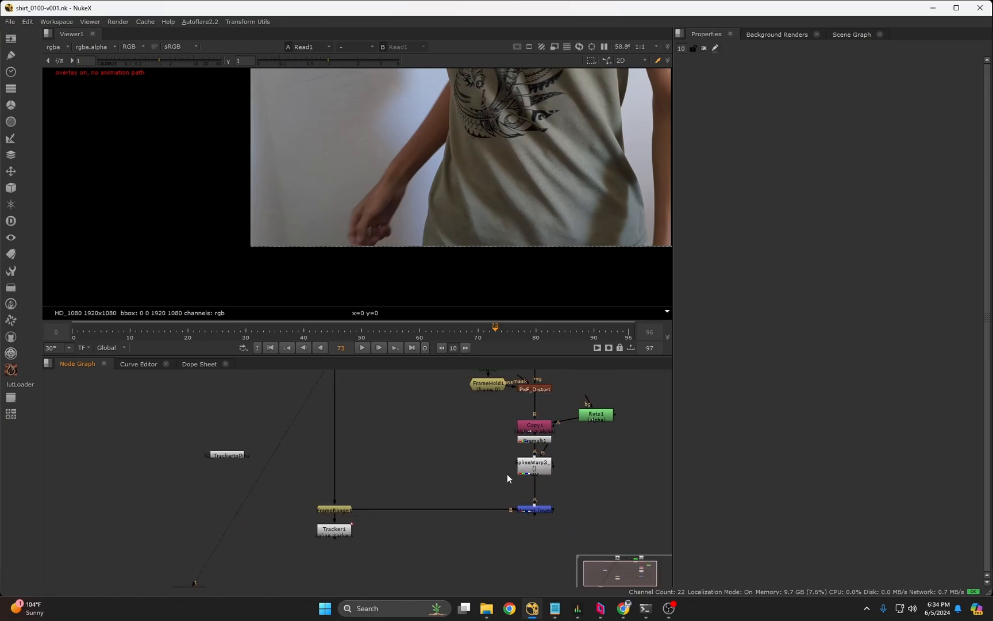
pyautogui.scroll(1, 488, 479)
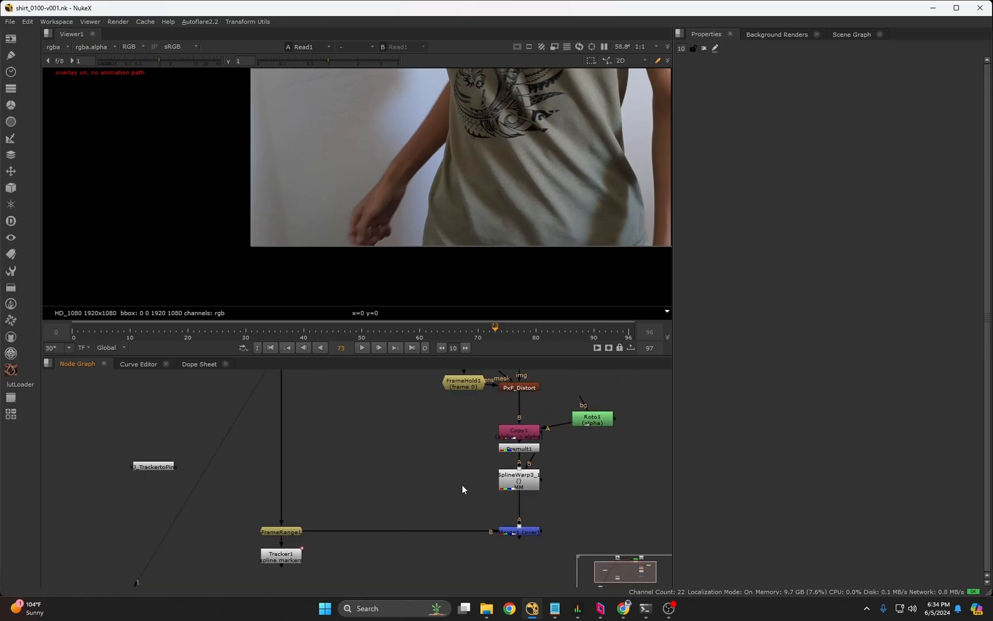
# View the MM SplineWarp's checkerboard output, inspect its tracker pin list and warp settings, and close its properties
pyautogui.doubleClick(516, 486)
pyautogui.press('1')
pyautogui.moveTo(982, 328); pyautogui.dragTo(981, 449)
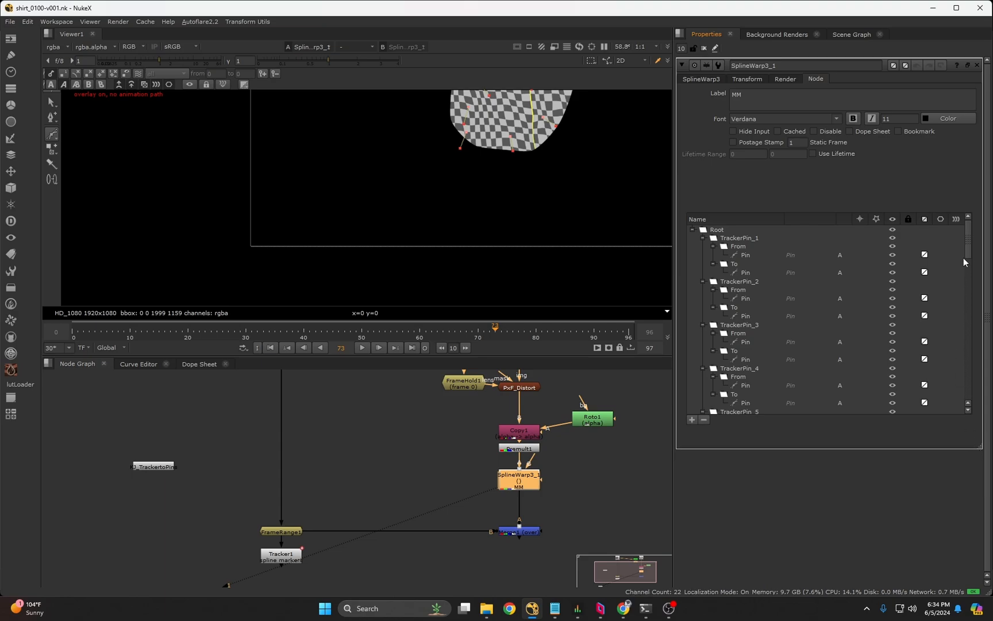
pyautogui.moveTo(969, 256); pyautogui.dragTo(972, 233)
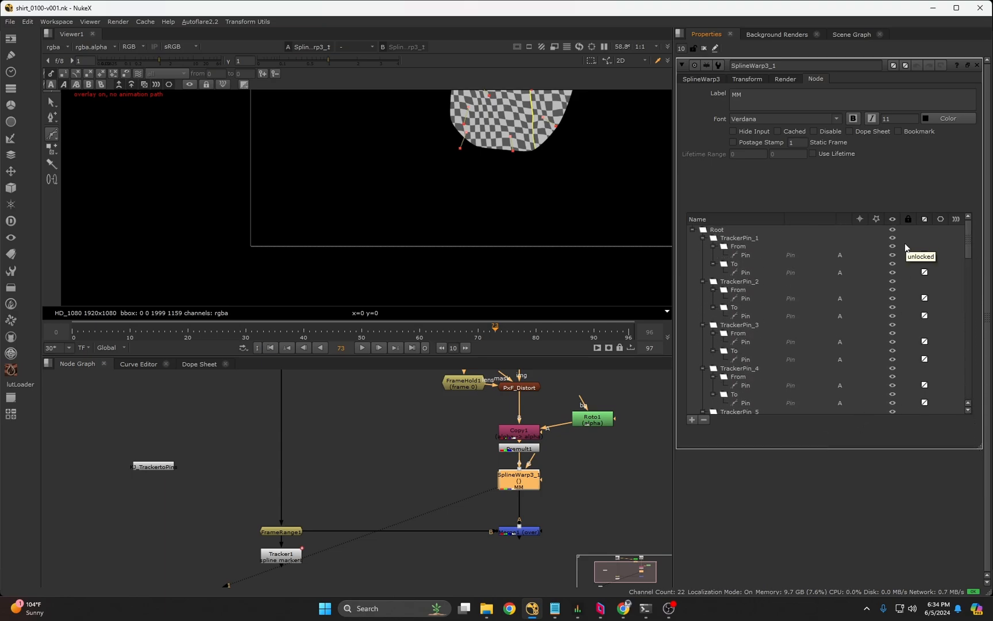
pyautogui.click(703, 79)
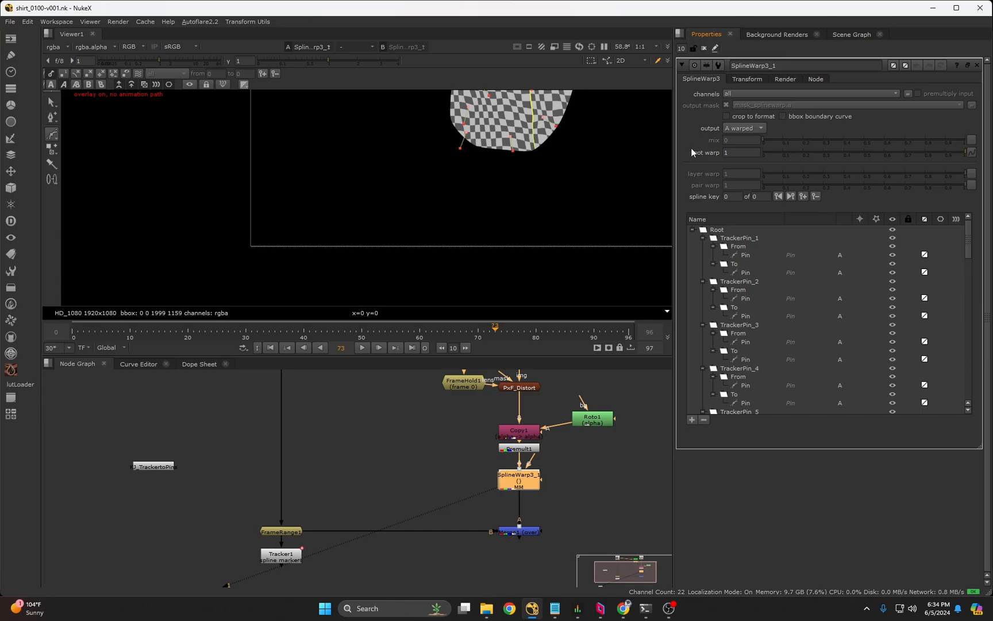
pyautogui.hotkey('ctrl', 'shift', 'a')
pyautogui.click(612, 482)
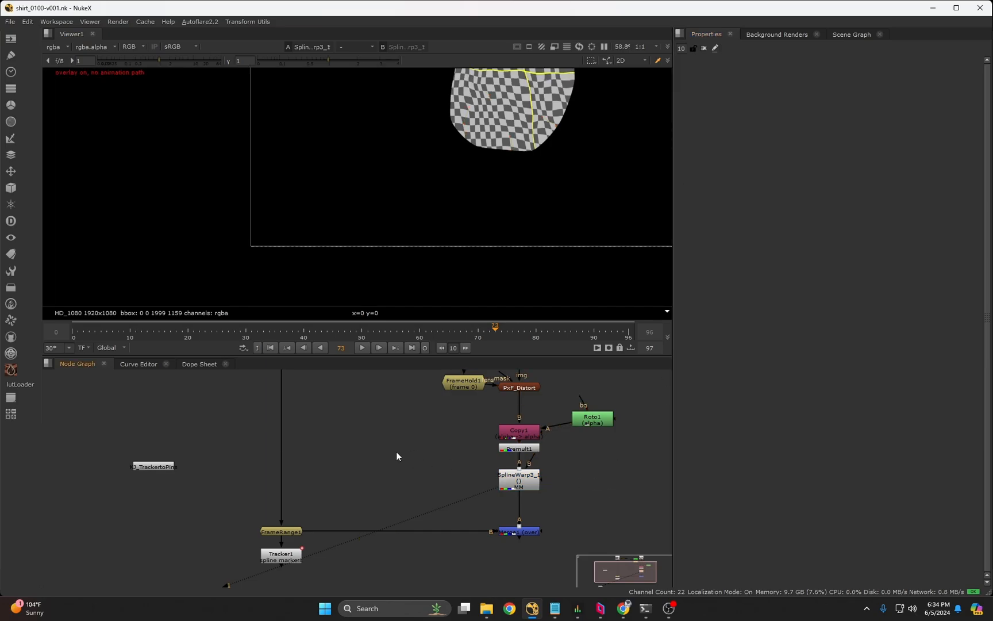
# View the Merge1 output fitted in the viewer and scrub the timeline to frame 59
pyautogui.scroll(-3, 394, 459)
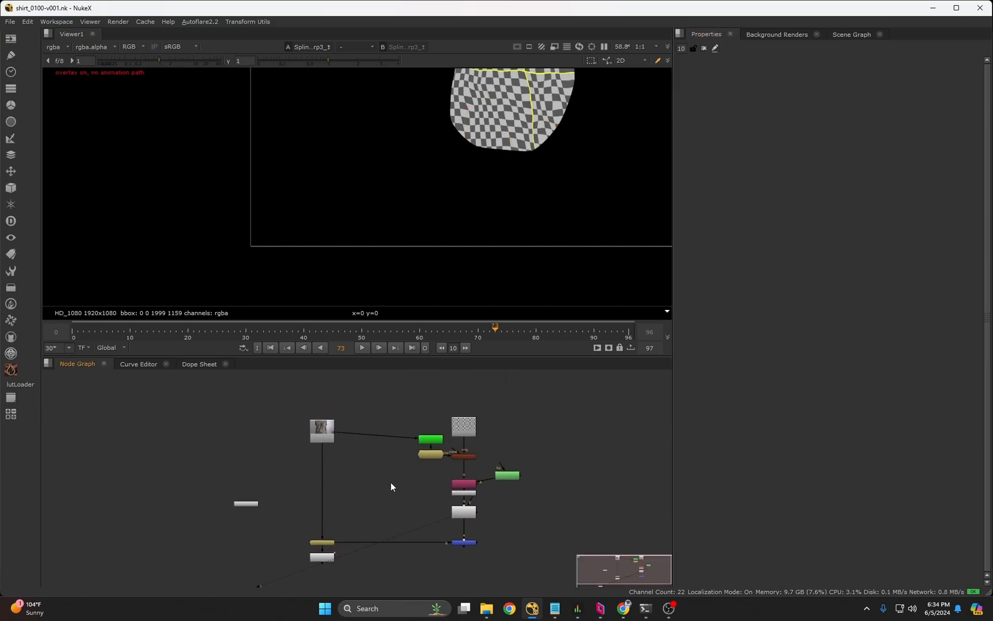
pyautogui.scroll(3, 391, 487)
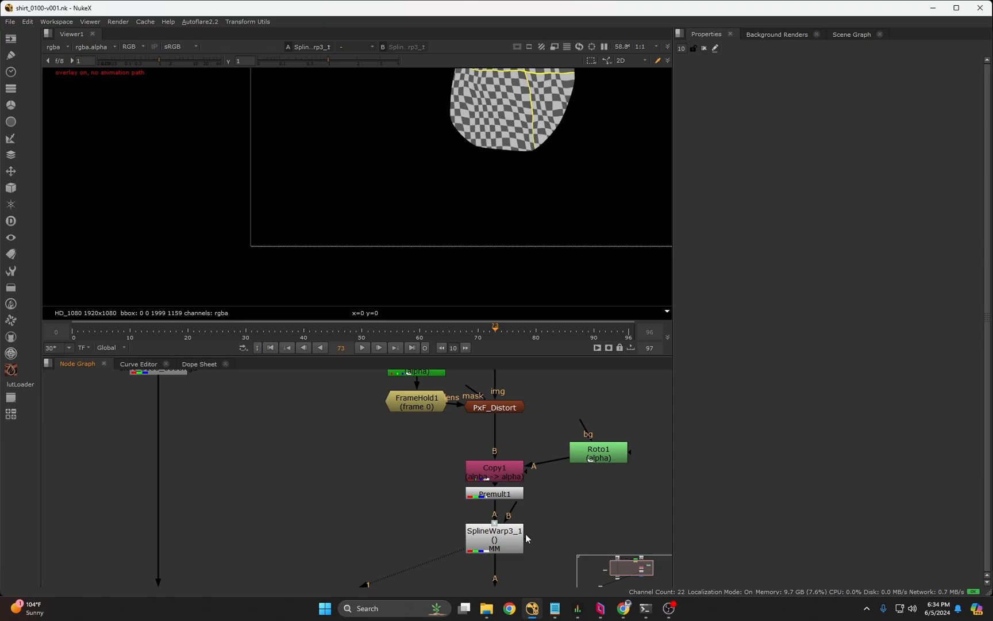
pyautogui.scroll(-5, 404, 505)
pyautogui.scroll(4, 304, 526)
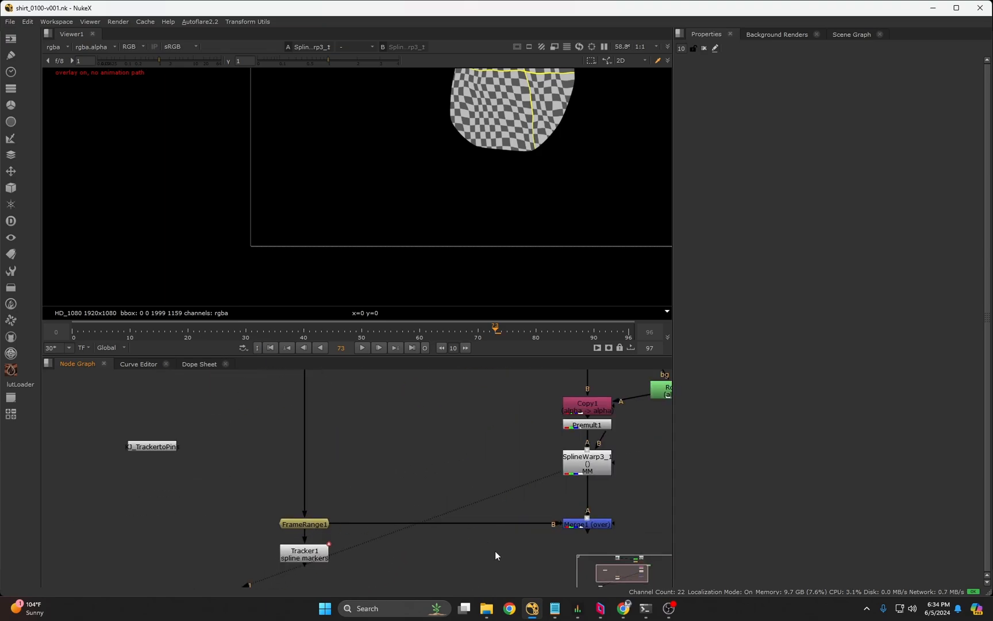
pyautogui.moveTo(643, 499); pyautogui.dragTo(485, 563)
pyautogui.press('1')
pyautogui.press('f')
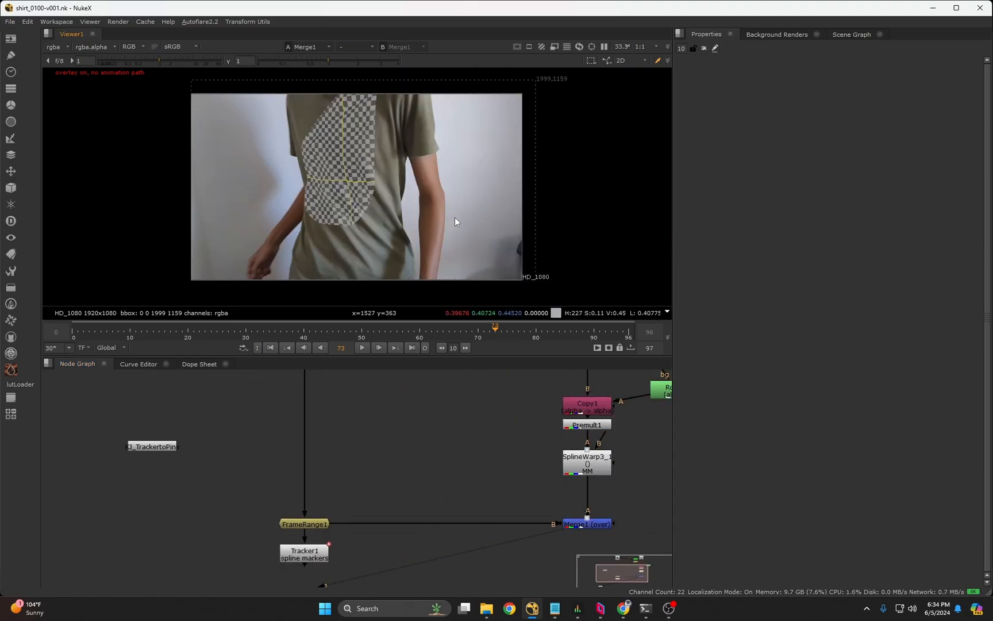
pyautogui.moveTo(498, 332); pyautogui.dragTo(413, 337)
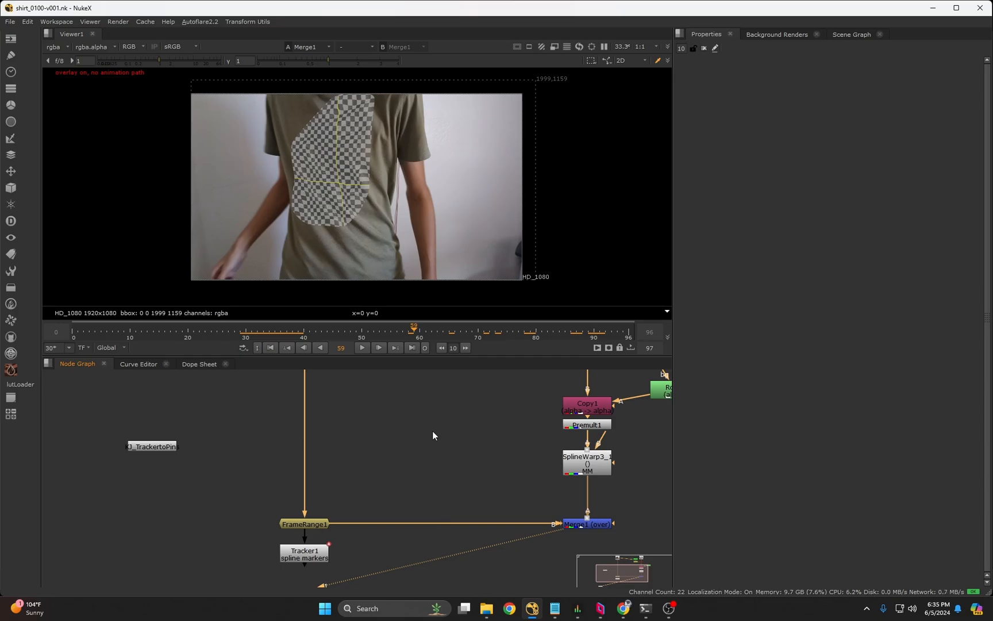
# Examine the MM SplineWarp's pins over the merged shirt composite, then close its properties
pyautogui.scroll(-1, 495, 450)
pyautogui.moveTo(496, 450); pyautogui.dragTo(422, 471, button='middle')
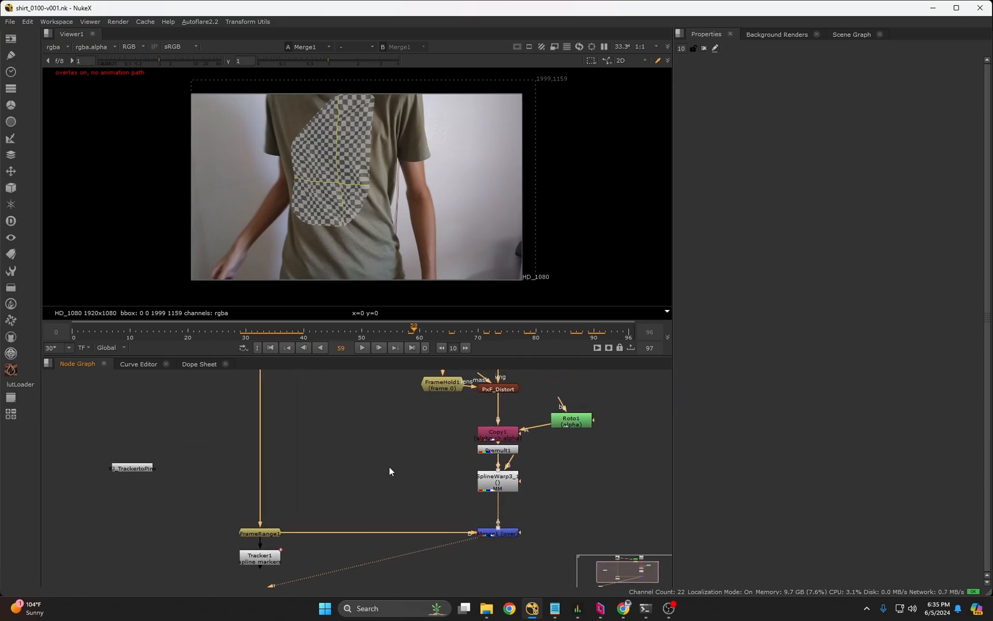
pyautogui.doubleClick(498, 483)
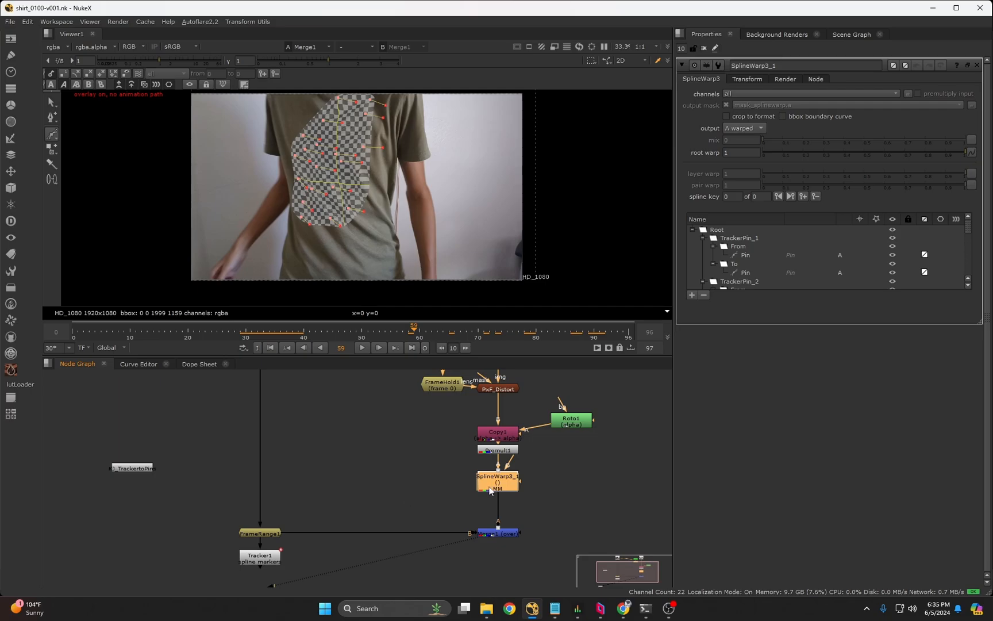
pyautogui.click(385, 437)
pyautogui.click(742, 308)
pyautogui.press('Escape')
pyautogui.click(391, 434)
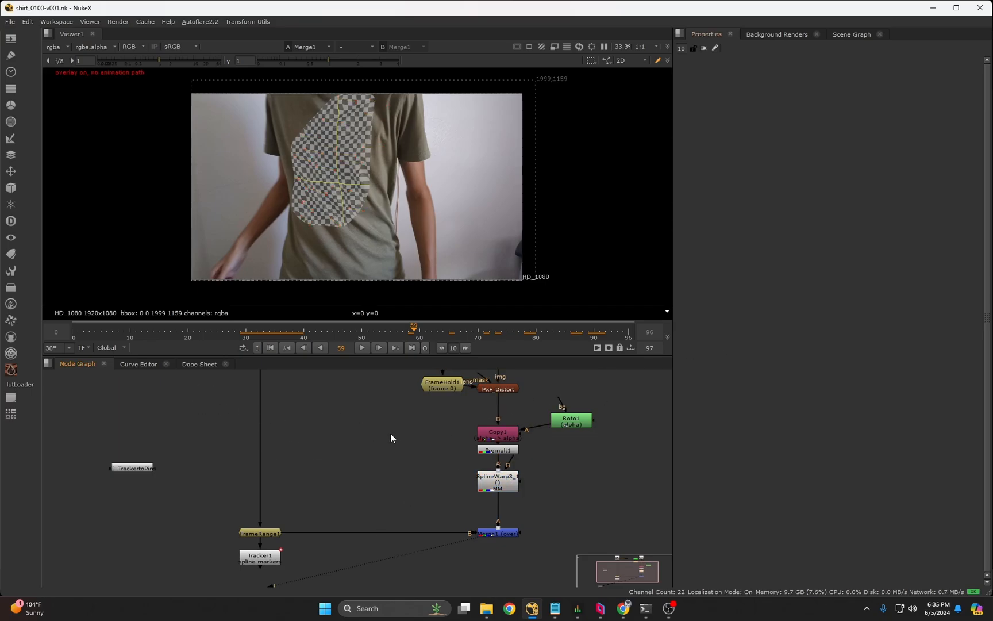
# View the original Read1 shirt plate in the viewer
pyautogui.moveTo(390, 442); pyautogui.dragTo(424, 484, button='middle')
pyautogui.scroll(-1, 447, 487)
pyautogui.click(339, 408)
pyautogui.press('1')
pyautogui.scroll(-1, 423, 484)
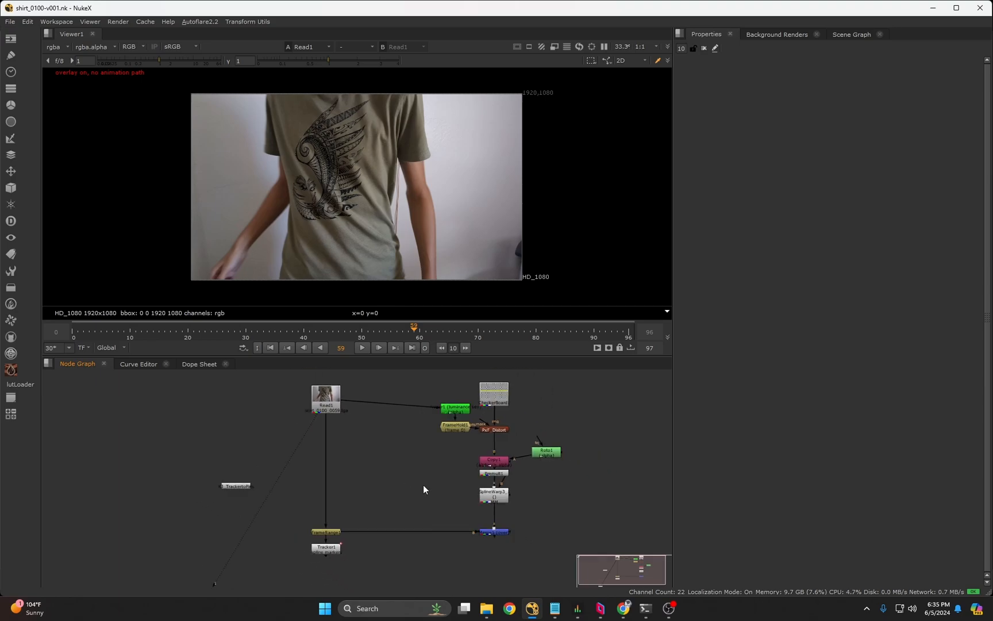
# Copy the MM SplineWarp and paste the duplicate beside the Read1 node
pyautogui.scroll(3, 456, 488)
pyautogui.click(530, 506)
pyautogui.click(457, 487)
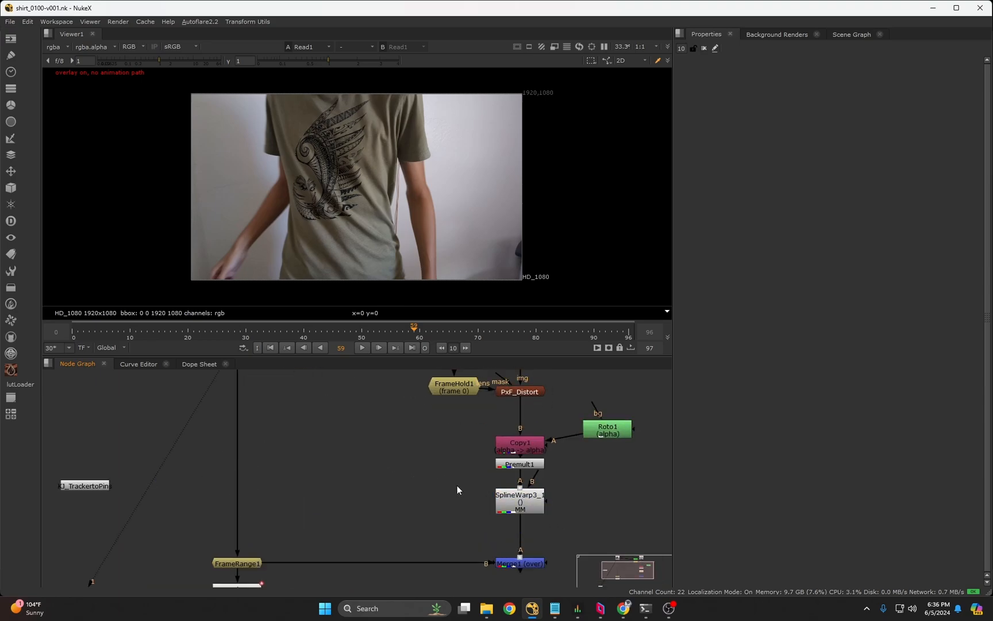
pyautogui.scroll(-3, 380, 459)
pyautogui.moveTo(324, 423); pyautogui.dragTo(344, 499, button='middle')
pyautogui.scroll(4, 345, 500)
pyautogui.hotkey('ctrl', 'v')
pyautogui.click(403, 475)
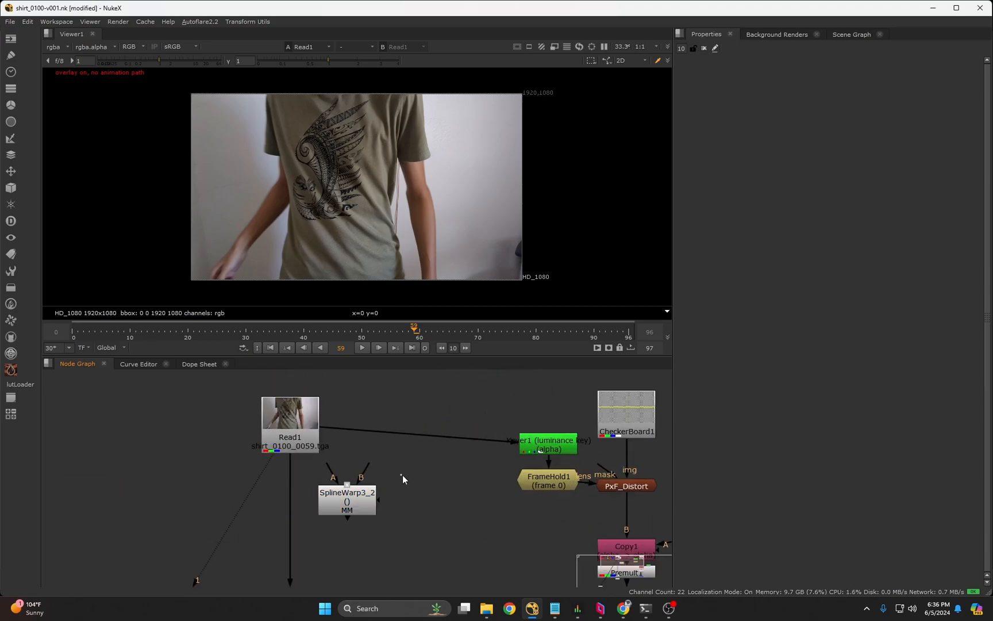
# Connect the duplicate SplineWarp's A input to Read1 and view its output
pyautogui.moveTo(339, 456); pyautogui.dragTo(335, 477, button='middle')
pyautogui.scroll(1, 333, 479)
pyautogui.moveTo(328, 490); pyautogui.dragTo(294, 436)
pyautogui.click(361, 524)
pyautogui.press('1')
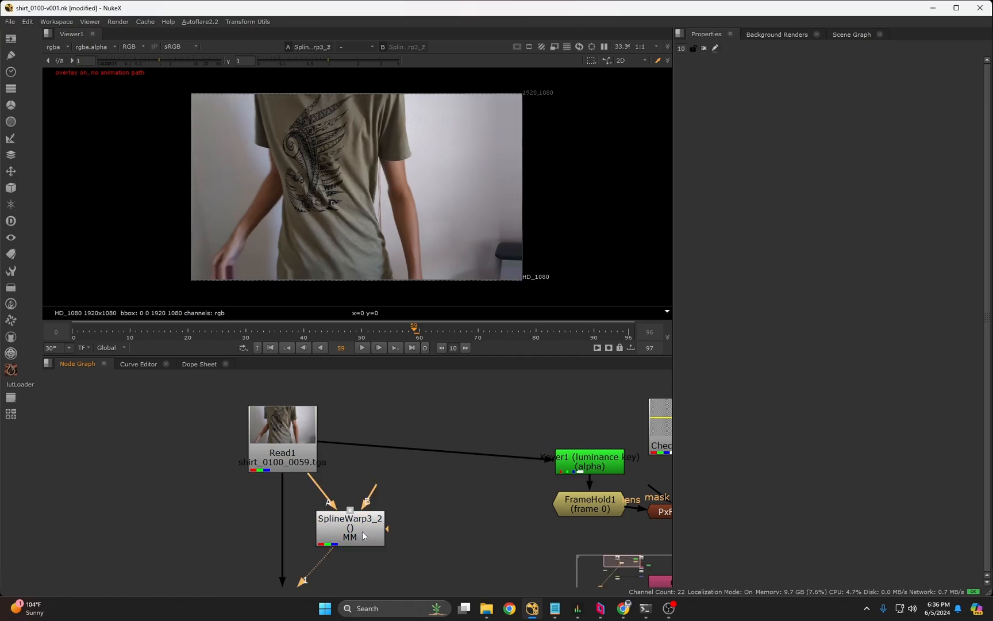
# Replace the duplicate SplineWarp's label with "stable" and close its properties
pyautogui.doubleClick(361, 524)
pyautogui.click(815, 79)
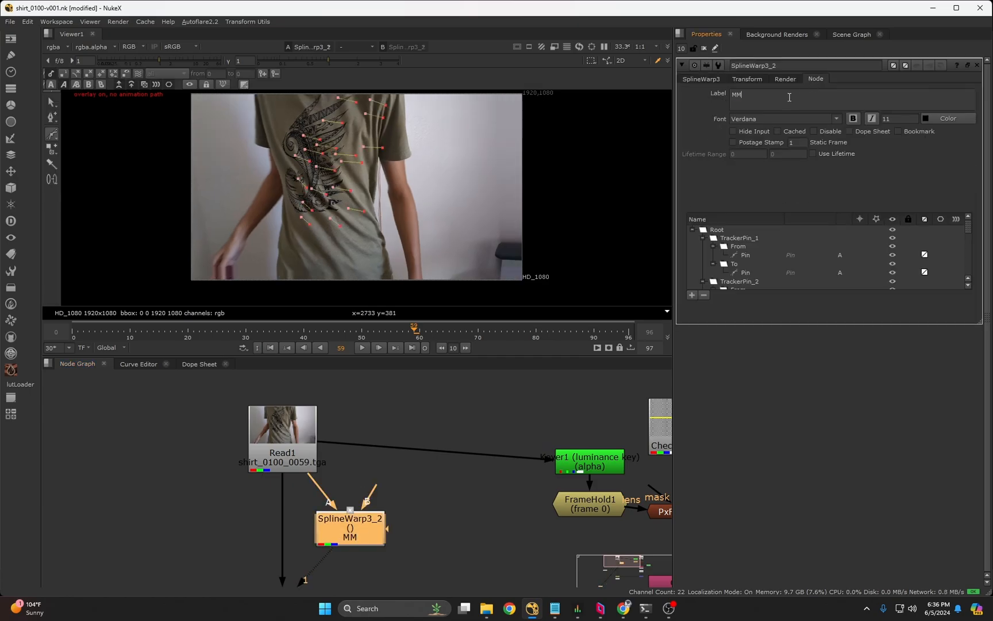
pyautogui.hotkey('ctrl', 'a')
pyautogui.write('stable')
pyautogui.hotkey('ctrl', 'shift', 'a')
# Play the warped shirt plate, return to the first frame, and save the script
pyautogui.moveTo(418, 330); pyautogui.dragTo(321, 334)
pyautogui.press('l')
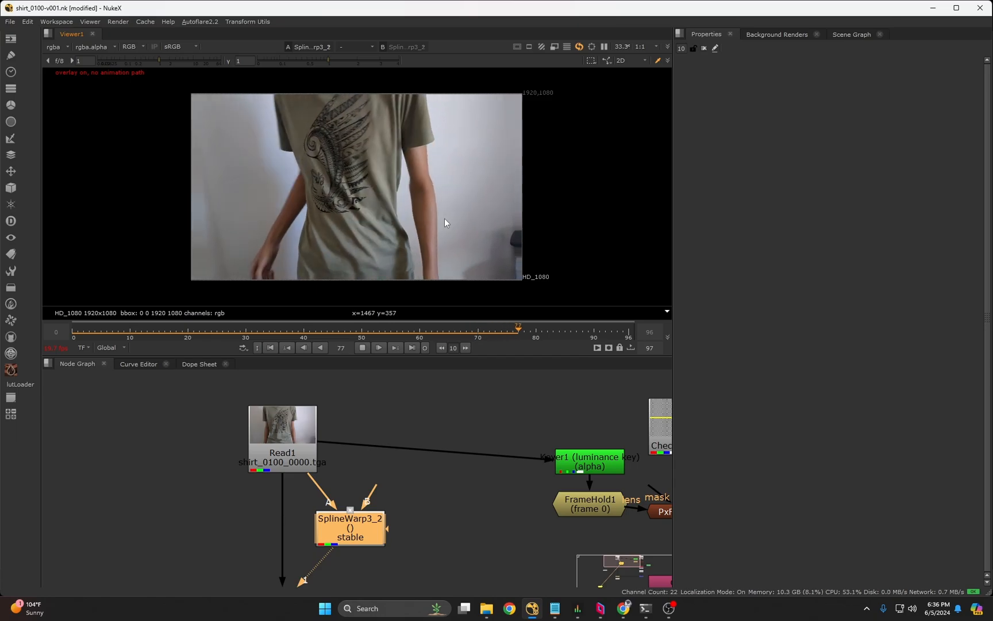
pyautogui.press('k')
pyautogui.press('Home')
pyautogui.hotkey('ctrl', 's')
# Reopen the stable SplineWarp's properties, move the node clear of Read1, and show only its From pins for selection
pyautogui.moveTo(377, 528); pyautogui.dragTo(386, 503, button='middle')
pyautogui.click(386, 503)
pyautogui.doubleClick(386, 504)
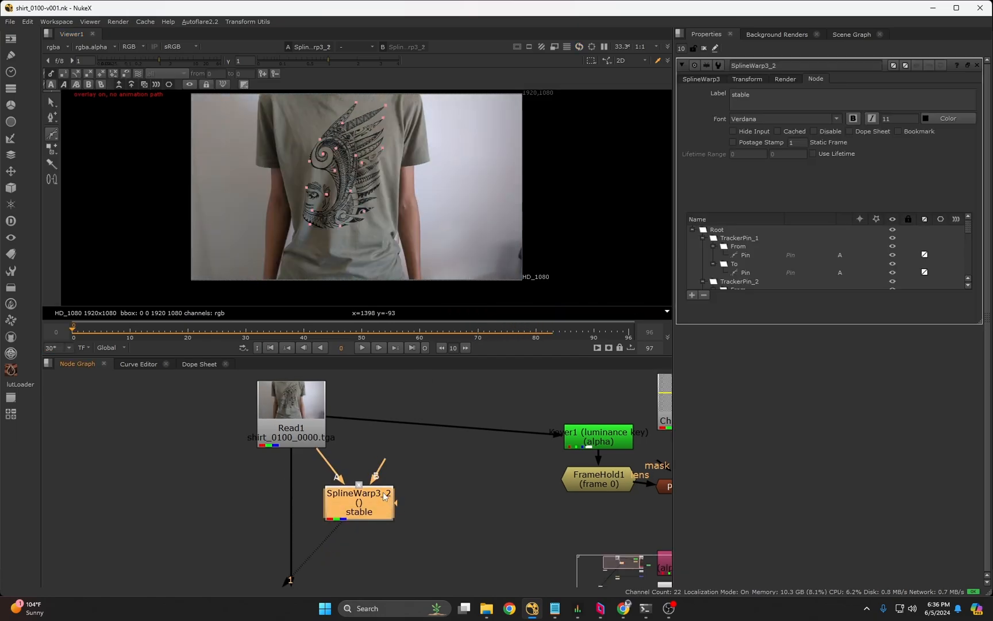
pyautogui.moveTo(386, 504); pyautogui.dragTo(387, 517)
pyautogui.click(406, 484)
pyautogui.click(382, 521)
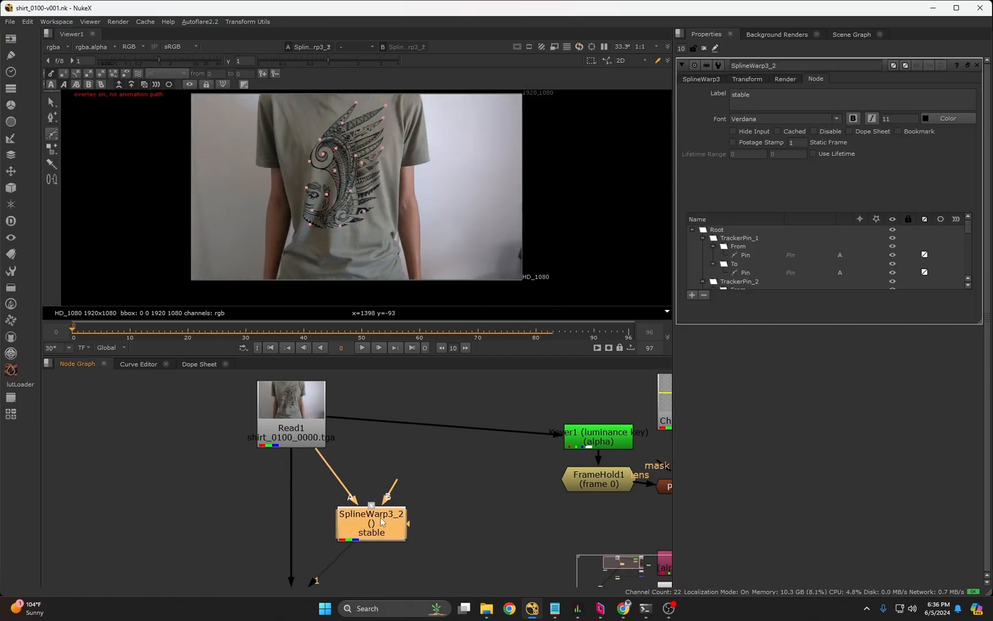
pyautogui.click(51, 103)
pyautogui.scroll(-1, 232, 202)
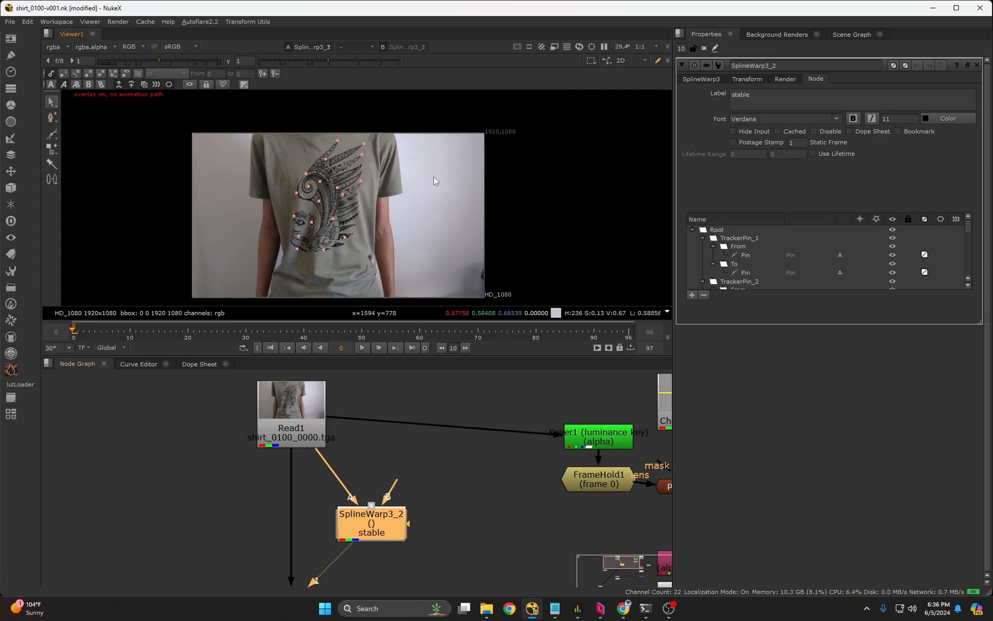
pyautogui.scroll(-2, 405, 190)
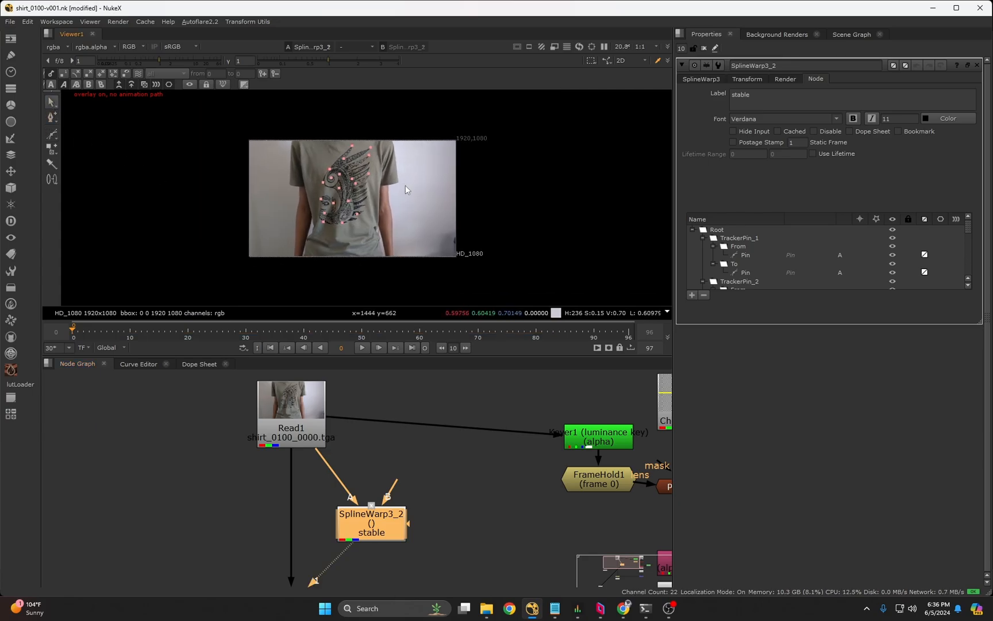
pyautogui.click(132, 85)
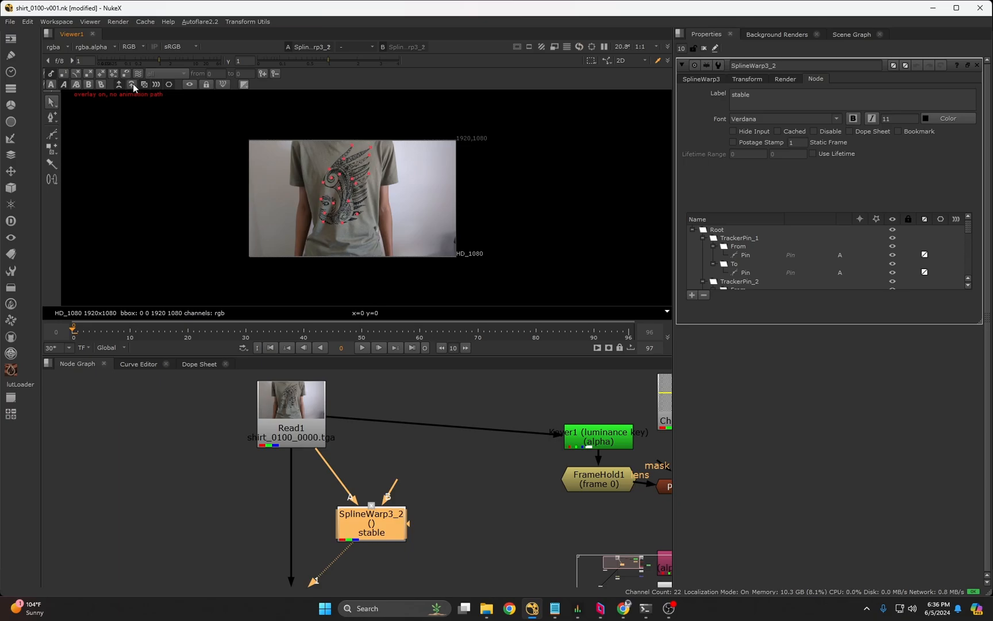
# Select all the From pins over the shirt design and move them to B
pyautogui.moveTo(405, 186); pyautogui.dragTo(384, 182, button='middle')
pyautogui.scroll(-1, 393, 176)
pyautogui.moveTo(508, 92); pyautogui.dragTo(238, 260)
pyautogui.scroll(2, 313, 151)
pyautogui.rightClick(328, 146)
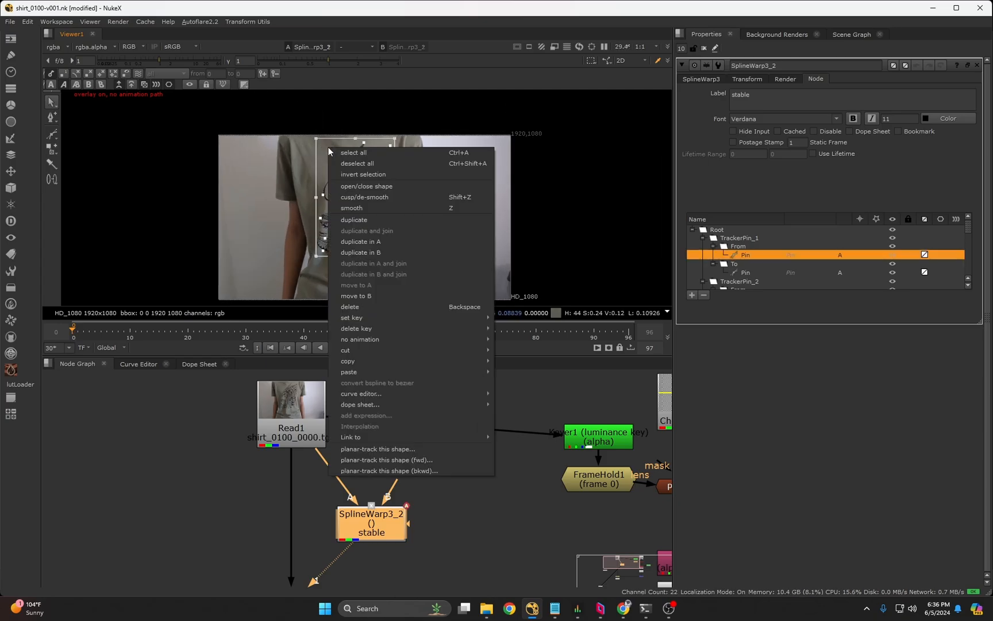
pyautogui.click(372, 298)
pyautogui.click(401, 457)
# Connect the stable SplineWarp's B input to Read1, set its output to AB morph, and close its properties
pyautogui.moveTo(411, 471); pyautogui.dragTo(399, 447, button='middle')
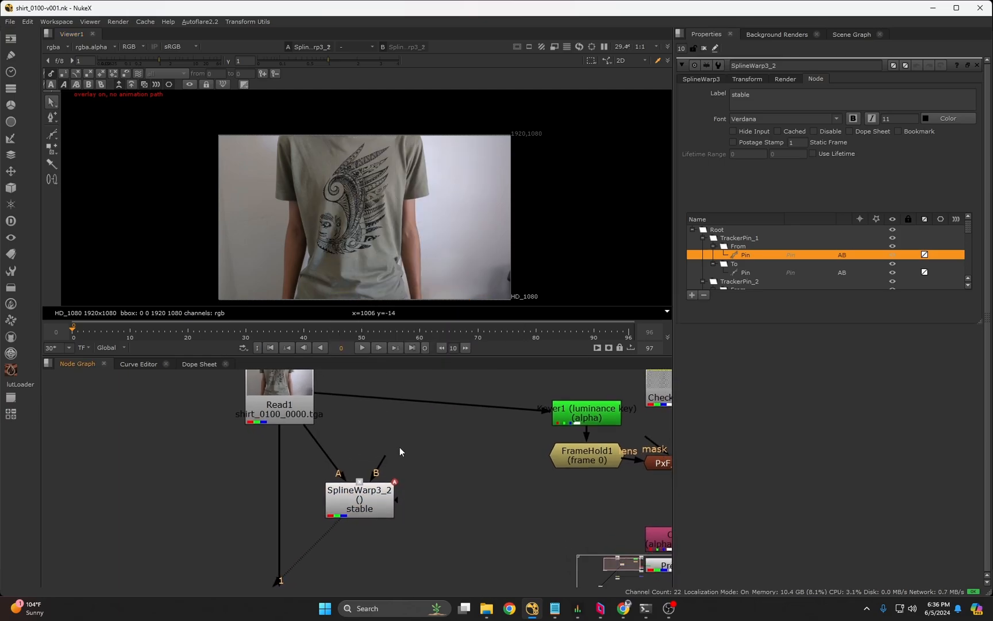
pyautogui.moveTo(386, 457); pyautogui.dragTo(297, 403)
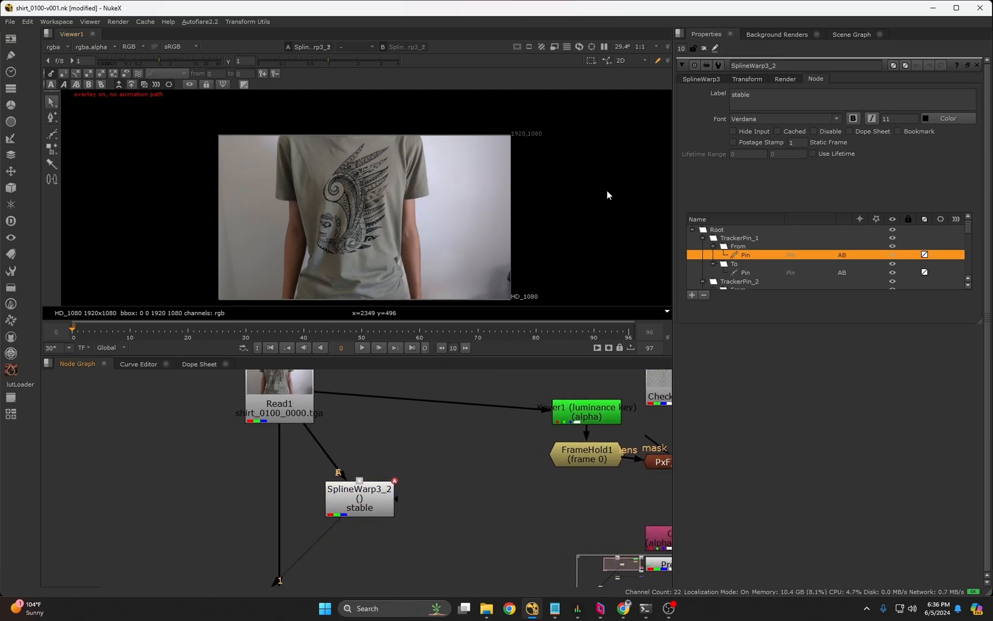
pyautogui.click(702, 80)
pyautogui.click(737, 129)
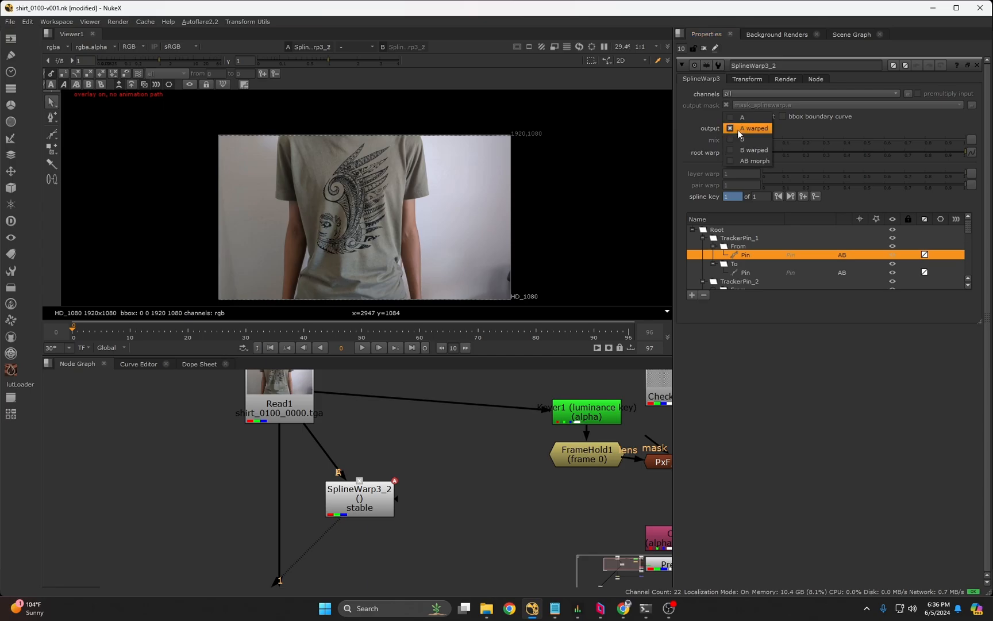
pyautogui.click(744, 160)
pyautogui.moveTo(955, 153); pyautogui.dragTo(728, 152)
pyautogui.click(689, 175)
pyautogui.hotkey('ctrl', 'shift', 'a')
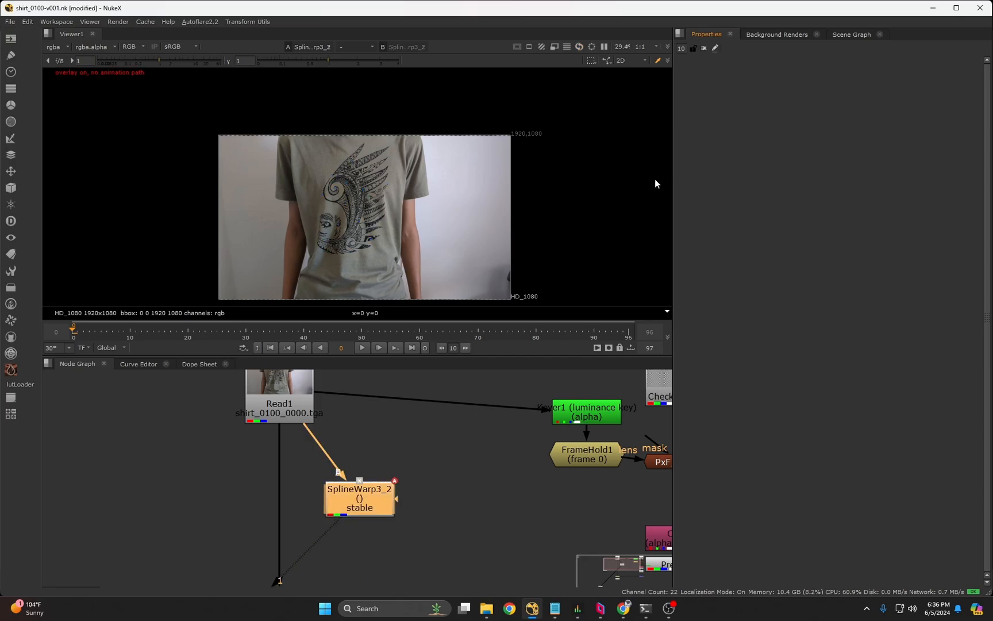
# Play the stabilised shirt plate in an enlarged viewer, return to the first frame, and restore the layout
pyautogui.press('space')
pyautogui.press('f')
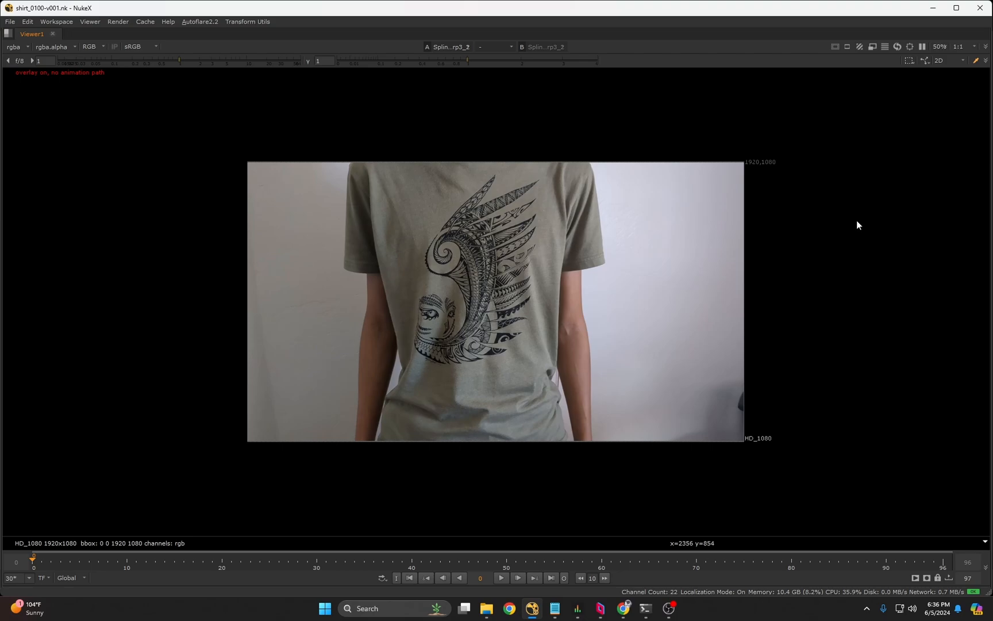
pyautogui.press('l')
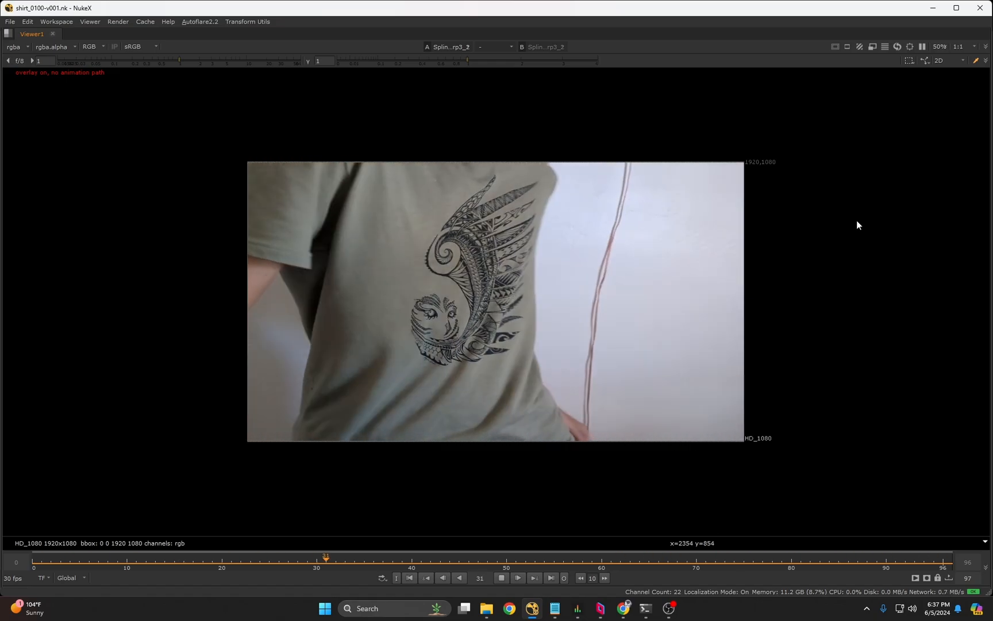
pyautogui.press('k')
pyautogui.press('Home')
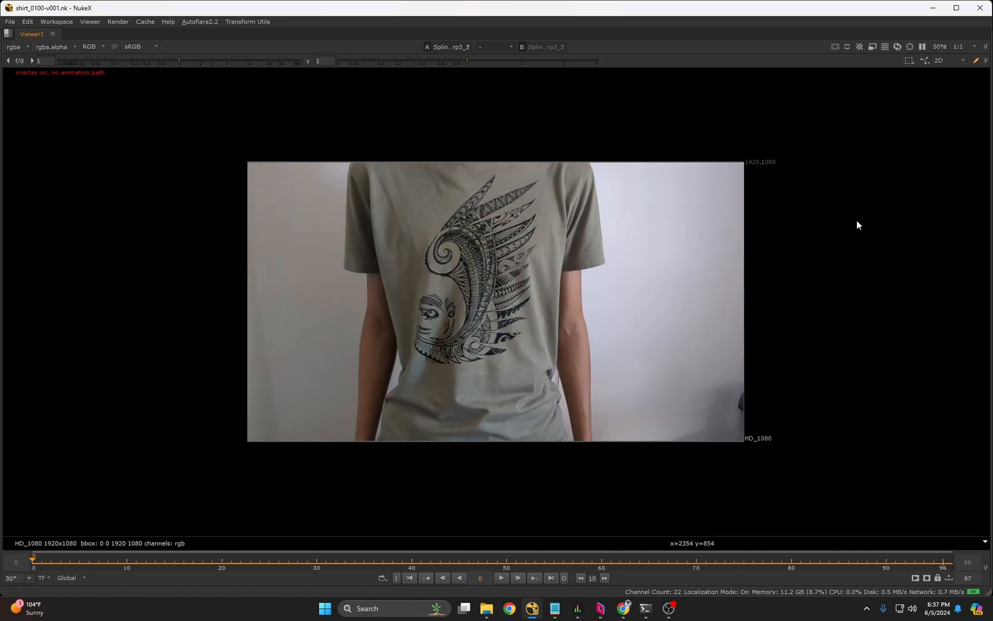
pyautogui.press('space')
# Insert a Dot below Read1, route the Keyer1 and stable SplineWarp connections through it, and tidy the node layout
pyautogui.click(451, 458)
pyautogui.scroll(-5, 430, 464)
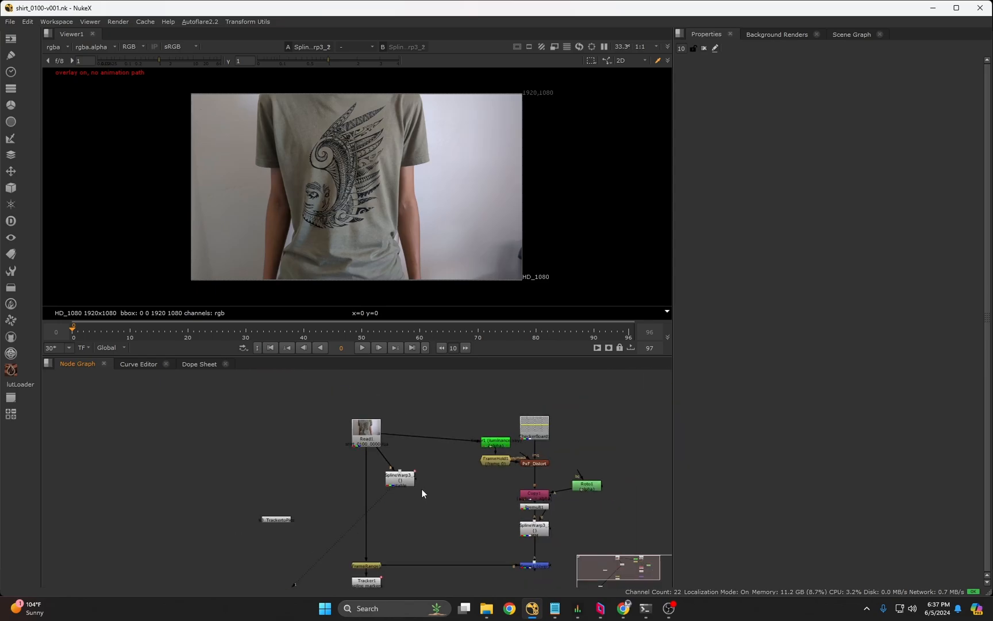
pyautogui.scroll(3, 407, 452)
pyautogui.moveTo(420, 485); pyautogui.dragTo(305, 519, button='middle')
pyautogui.scroll(-3, 403, 463)
pyautogui.scroll(2, 305, 518)
pyautogui.click(390, 466)
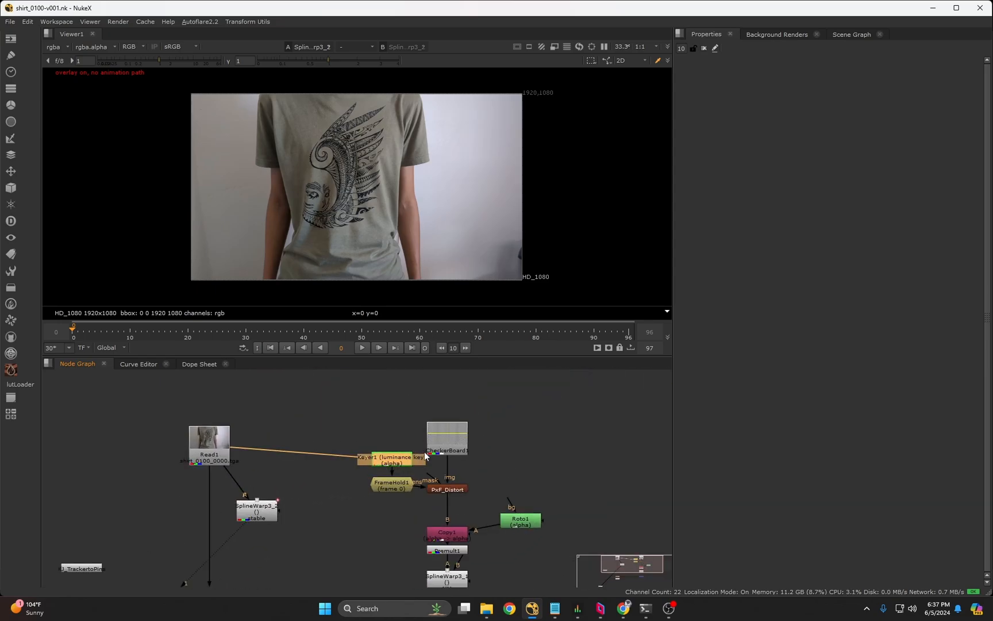
pyautogui.moveTo(414, 441); pyautogui.dragTo(372, 505)
pyautogui.moveTo(400, 485); pyautogui.dragTo(362, 491)
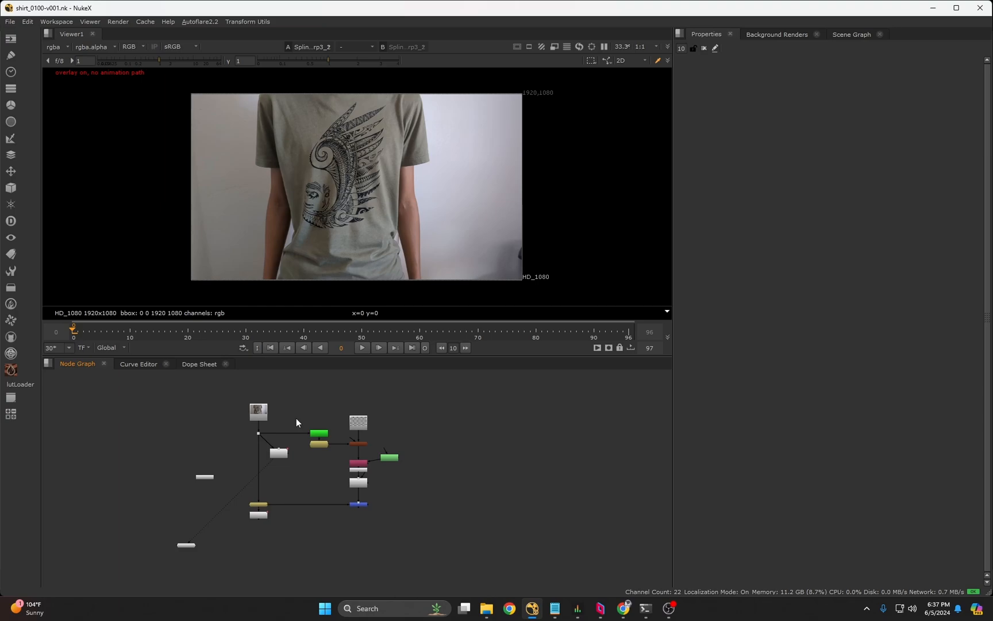
pyautogui.scroll(3, 300, 439)
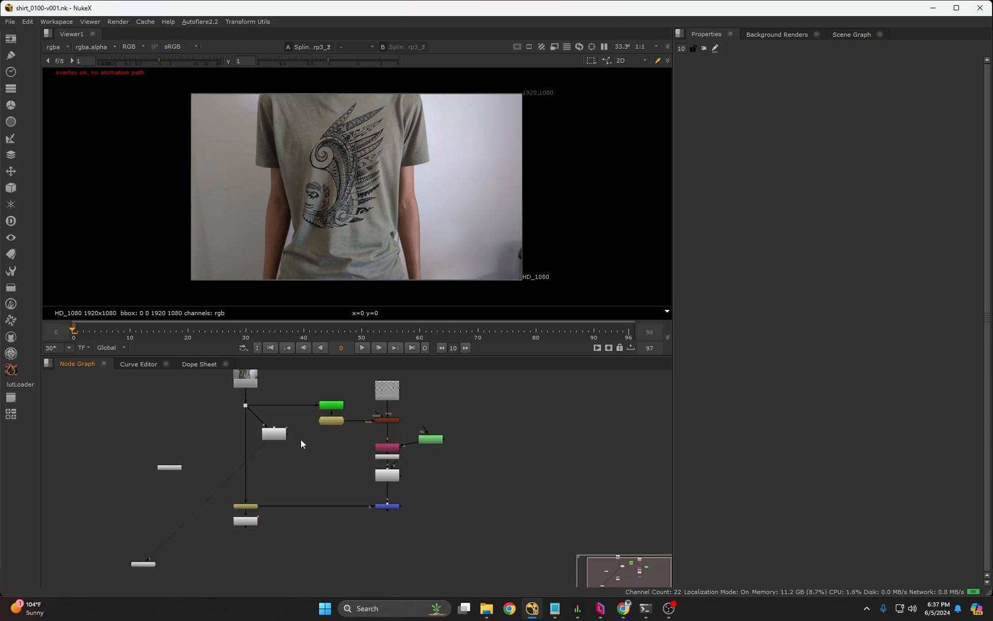
pyautogui.scroll(2, 302, 443)
pyautogui.moveTo(187, 457); pyautogui.dragTo(202, 454, button='middle')
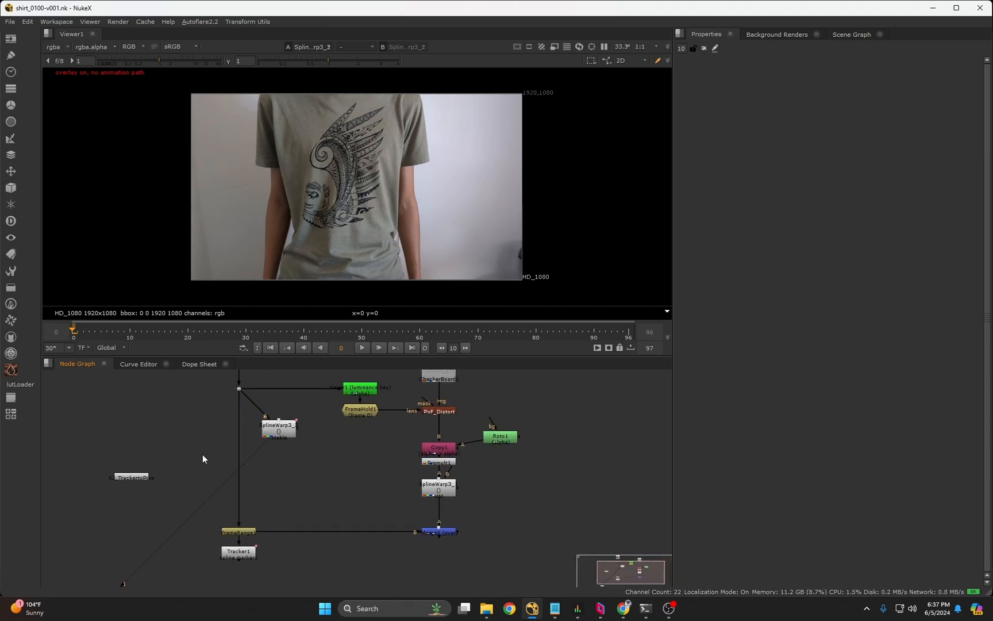